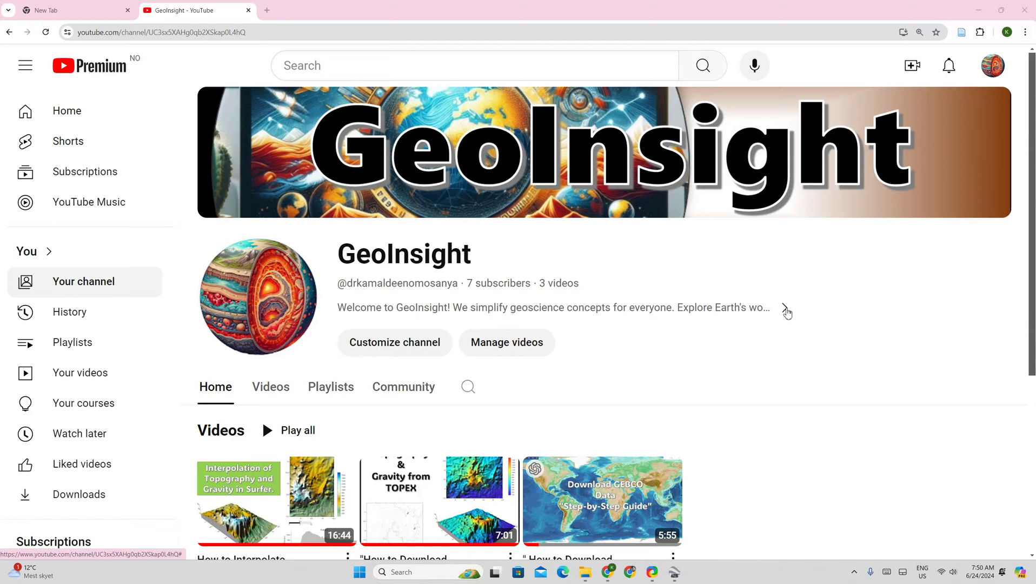
View the GeoInsight channel's full About details, then close them to return to the channel home page.
click(785, 308)
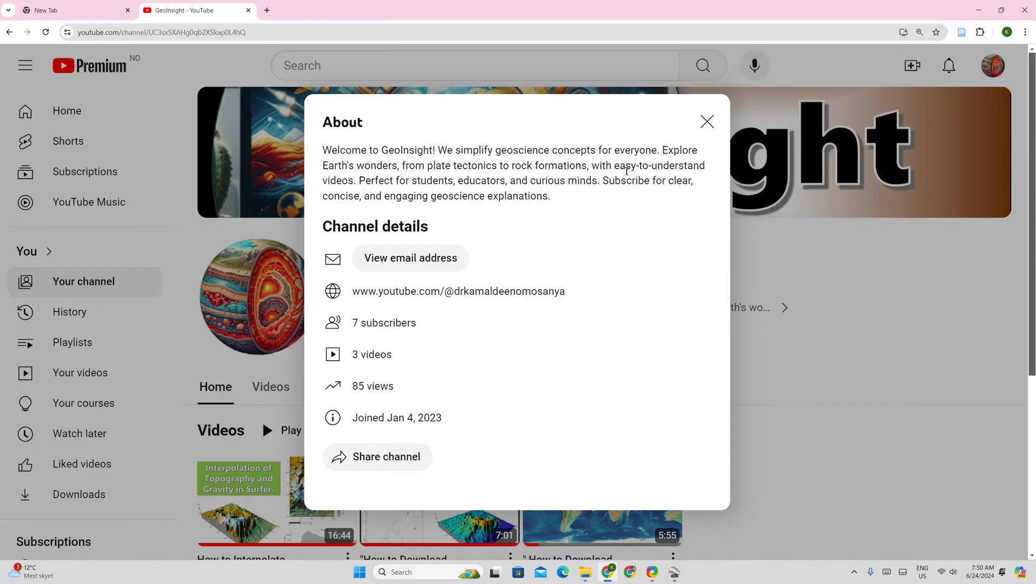
click(708, 123)
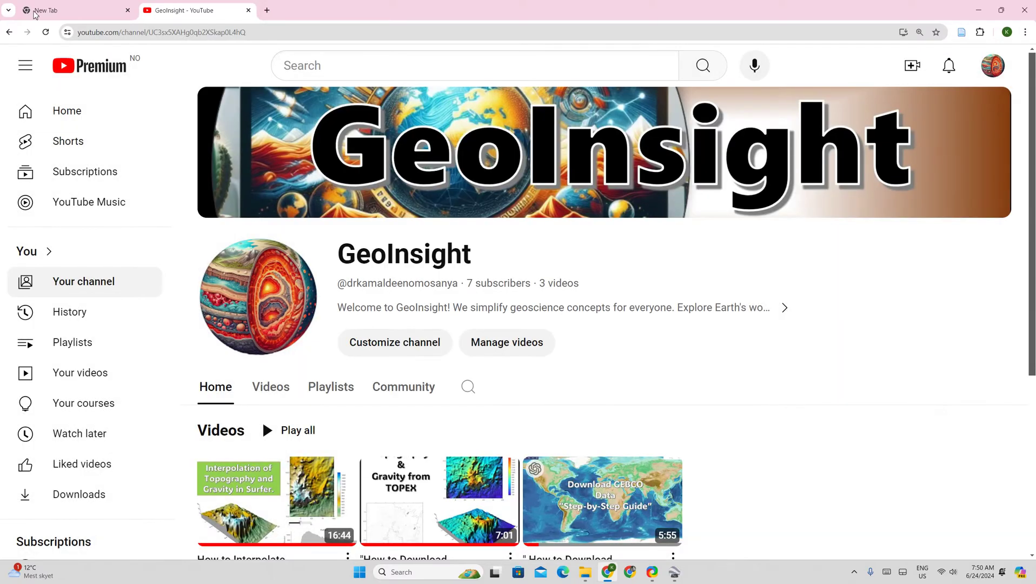
Search Google for 'Google earth pro', open the download page, then close that tab.
click(97, 11)
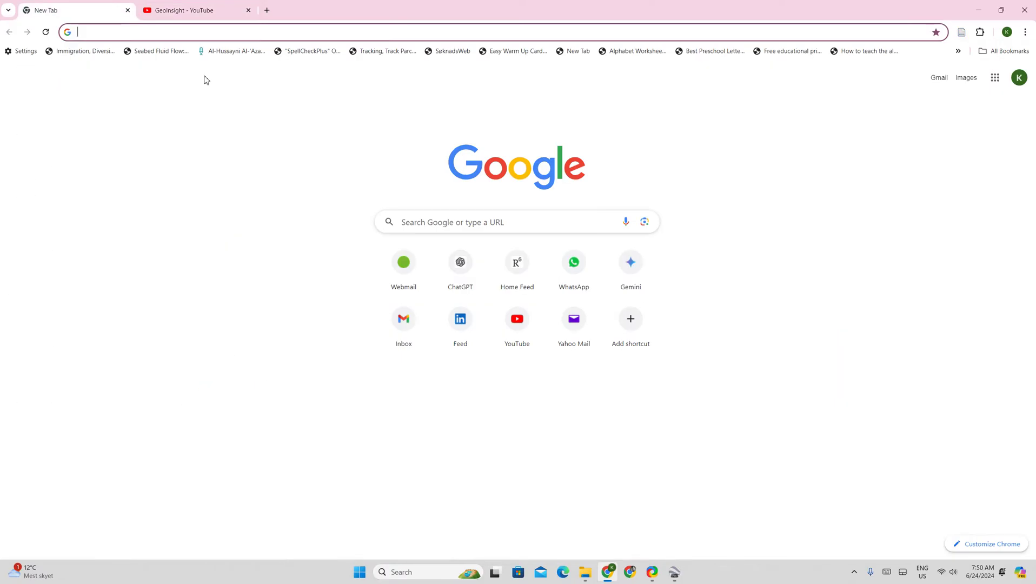
click(417, 220)
text(Goog)
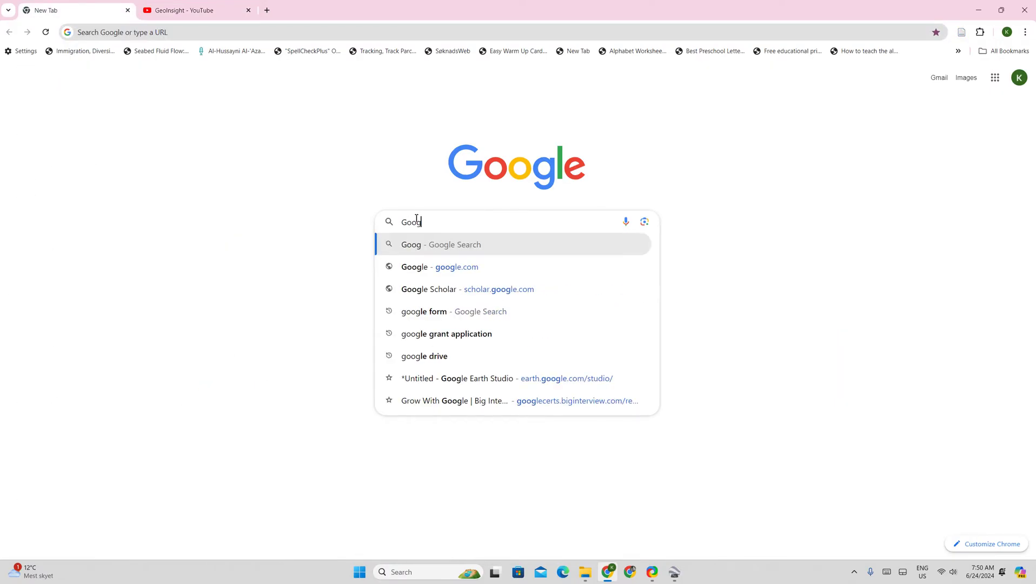
text(le earth pro)
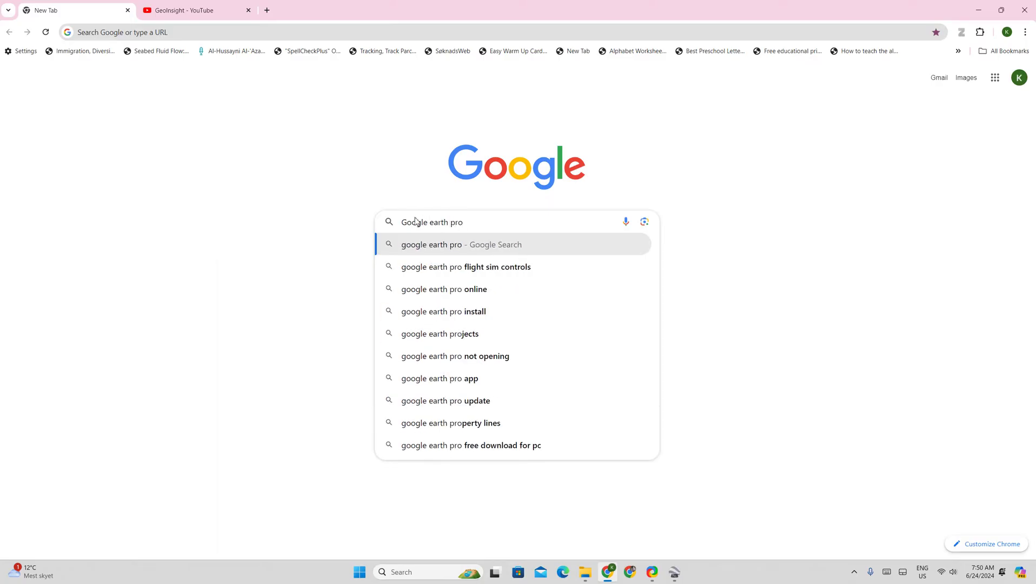
key(Return)
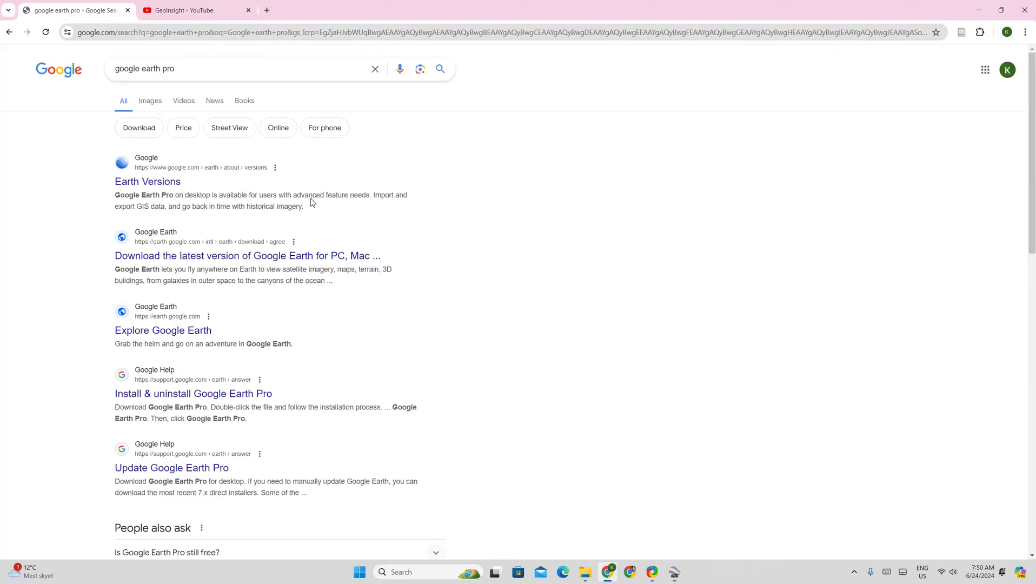
click(150, 262)
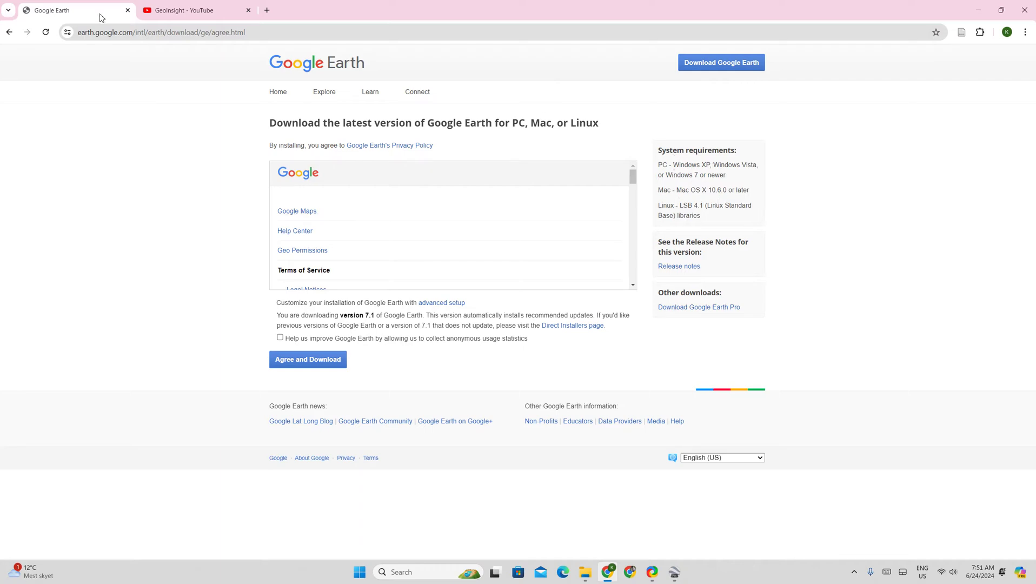
click(128, 10)
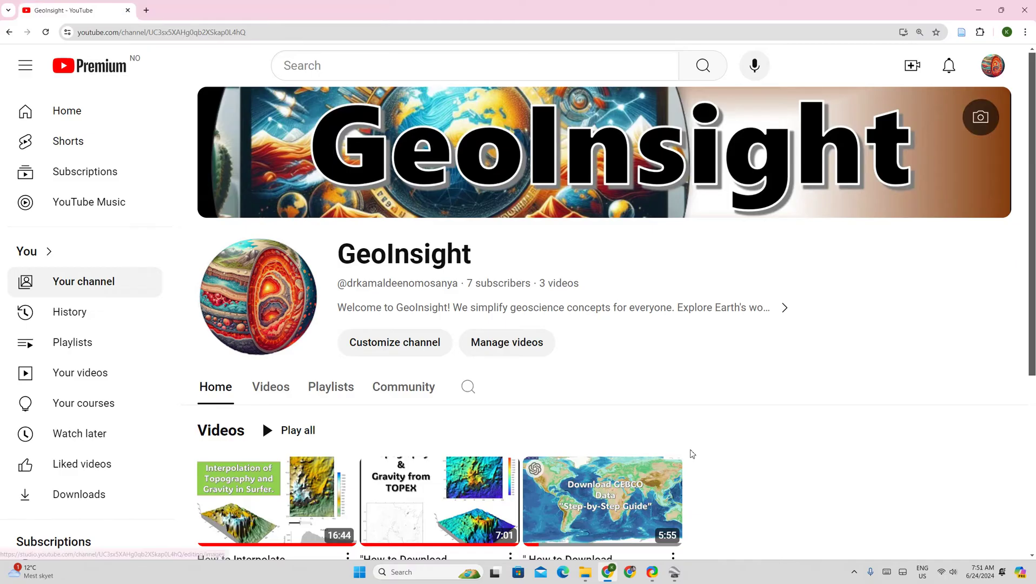
Switch to Google Earth Pro and rotate the globe from Europe to West Africa.
click(673, 572)
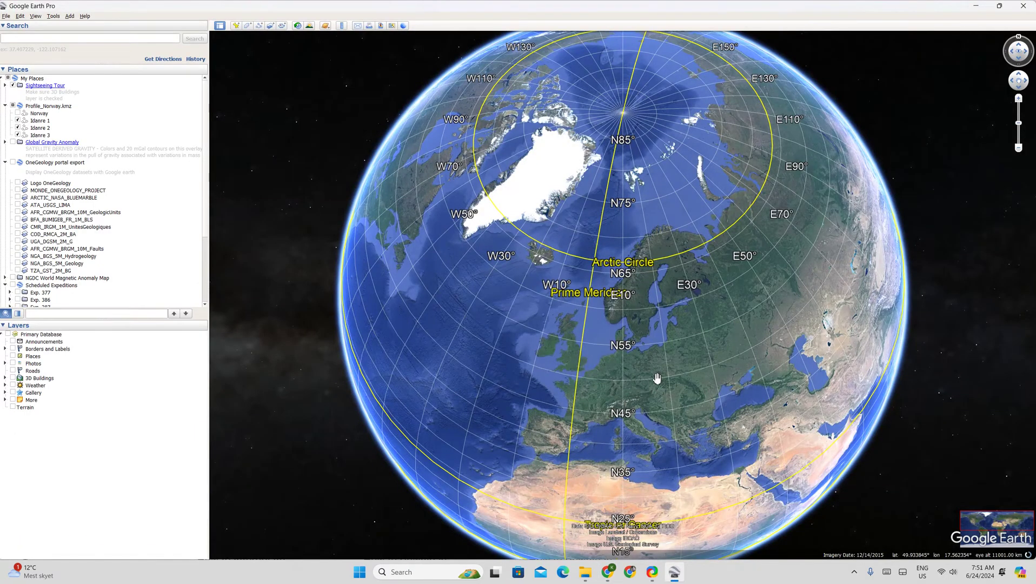
drag(657, 378, 539, 202)
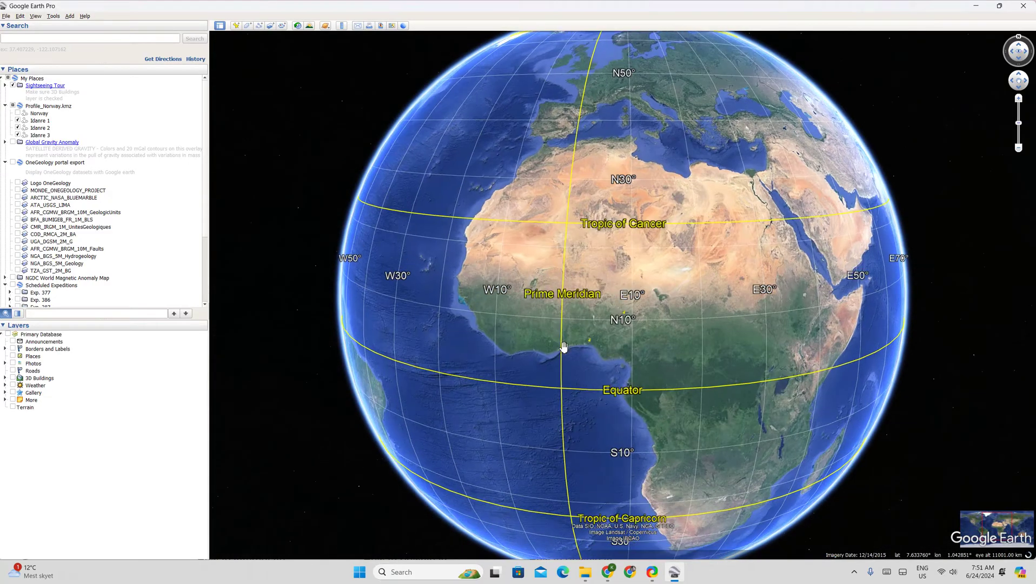
drag(563, 346, 583, 335)
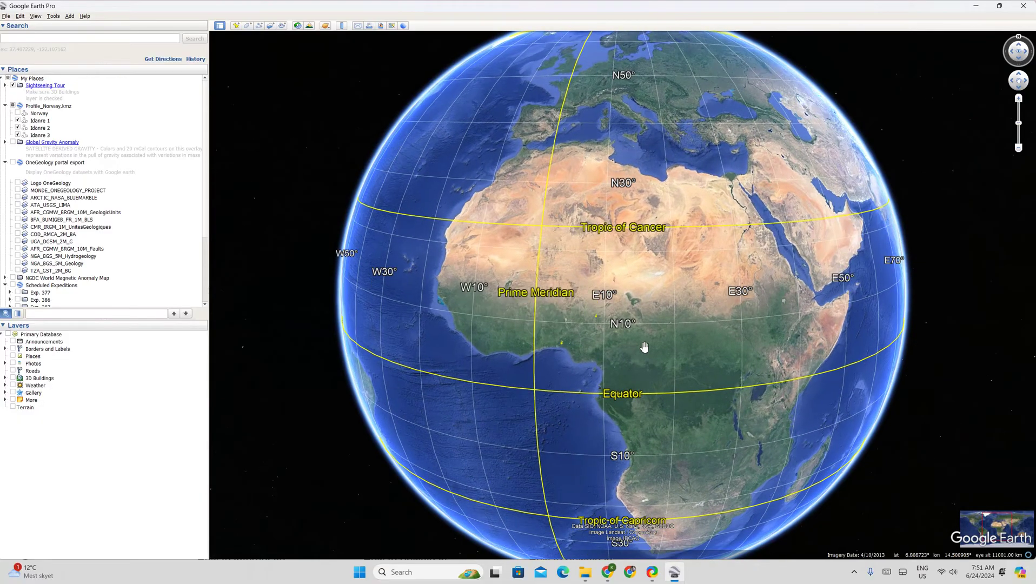
scroll(642, 343, up, 3)
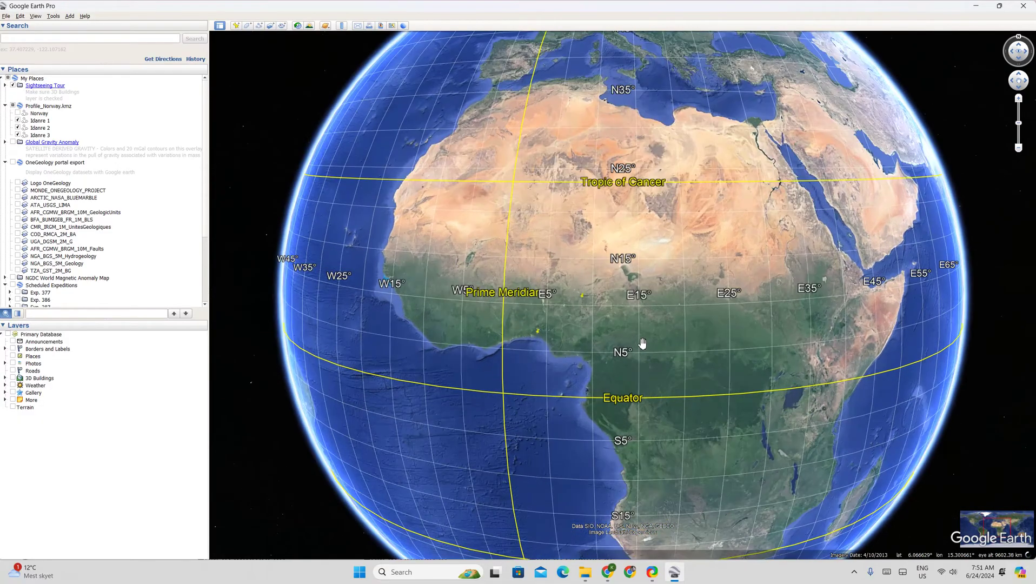
scroll(642, 342, up, 3)
scroll(641, 343, up, 2)
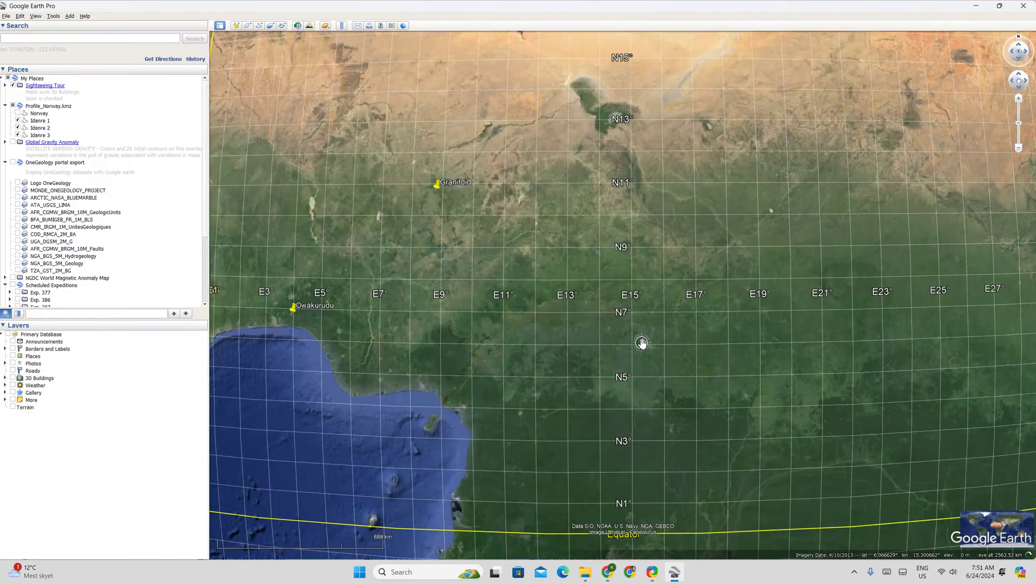
scroll(642, 343, down, 2)
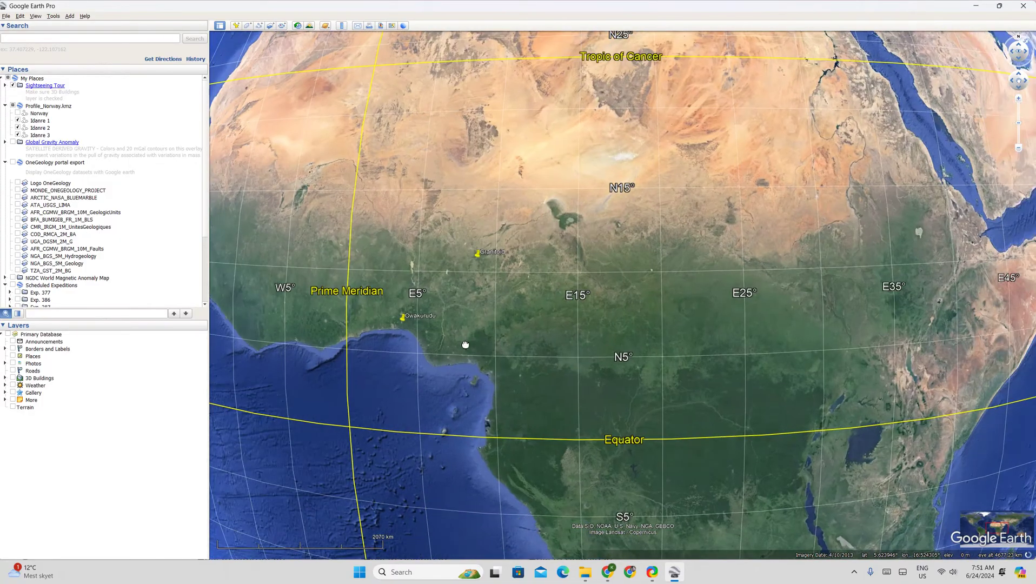
drag(465, 345, 719, 366)
mouse_move(620, 346)
mouse_down()
mouse_move(630, 367)
mouse_move(651, 355)
mouse_move(628, 358)
mouse_up()
Zoom and pan to central Nigeria with the Granitoid and Owakurudu placemarks in view.
scroll(627, 358, up, 5)
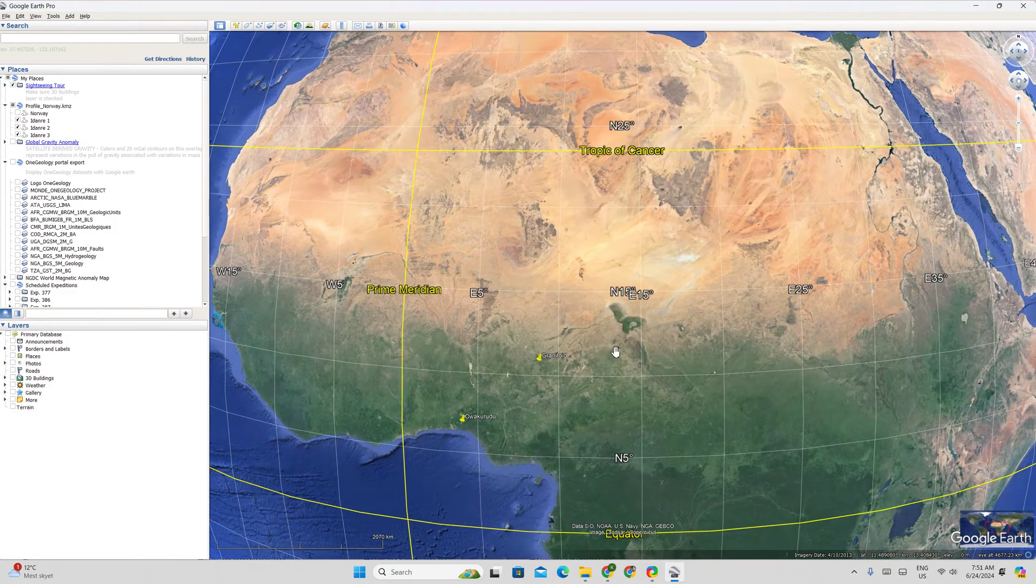
scroll(615, 351, up, 3)
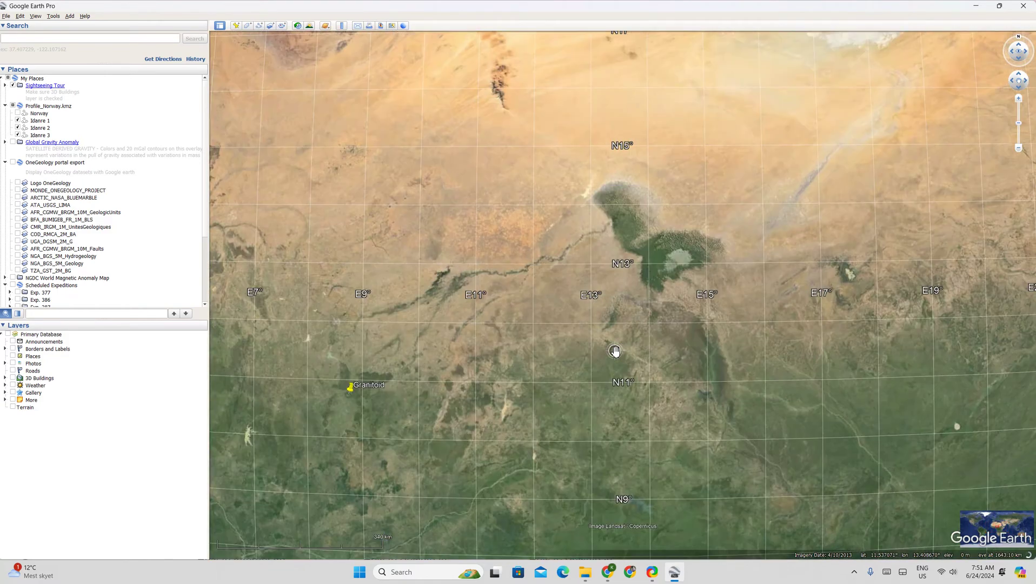
scroll(615, 351, up, 3)
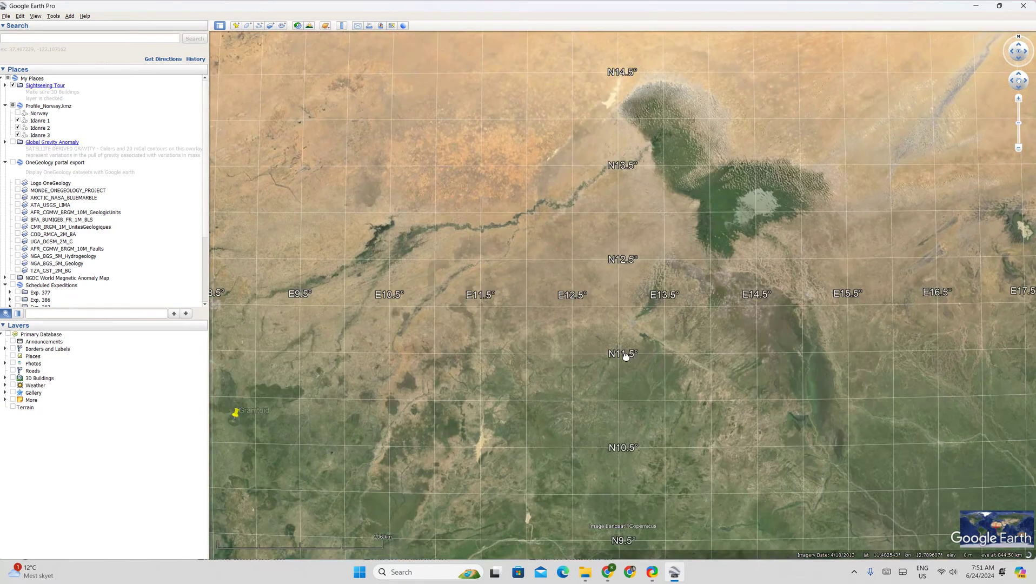
drag(352, 372, 615, 332)
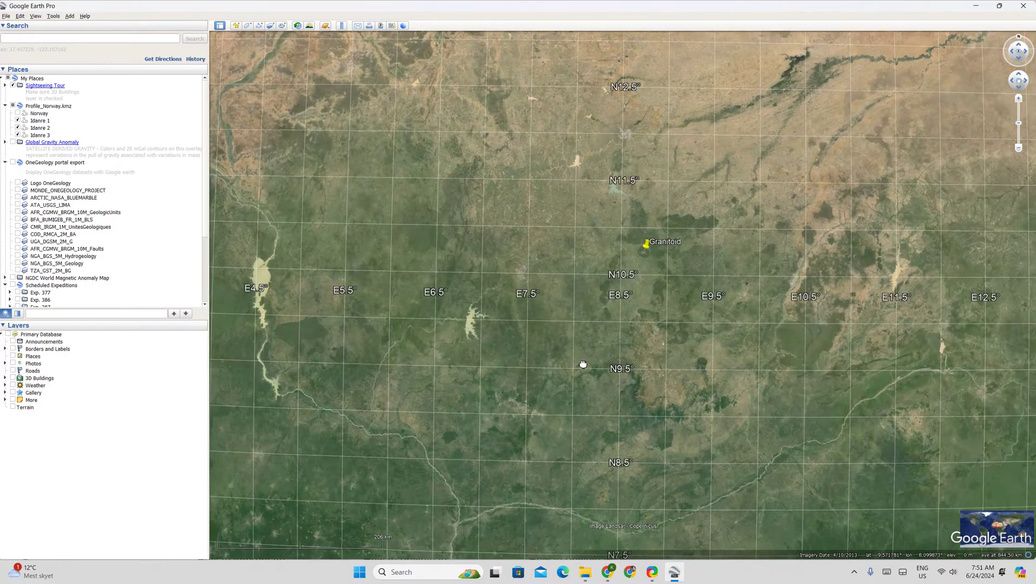
drag(585, 365, 543, 360)
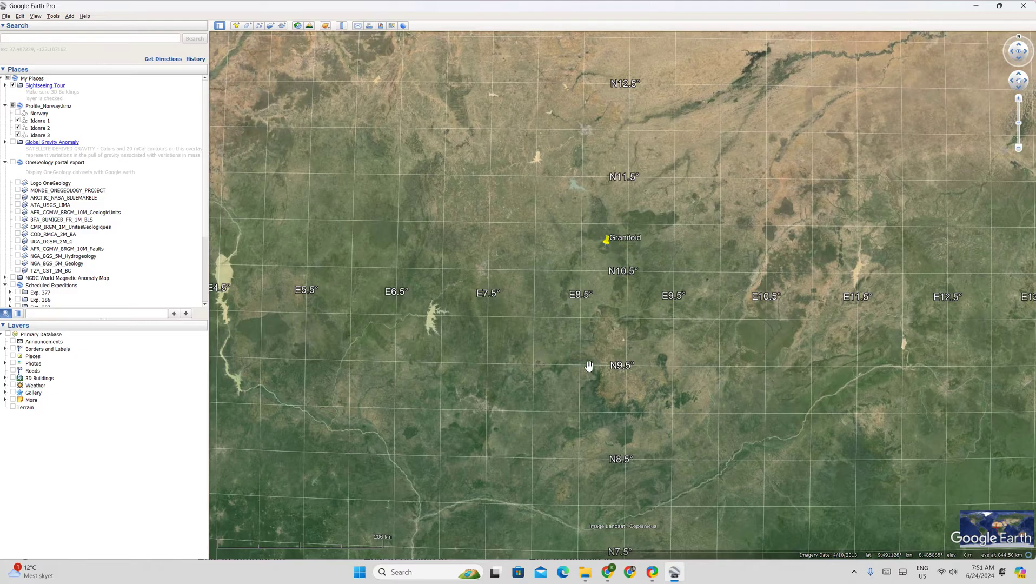
scroll(589, 366, down, 3)
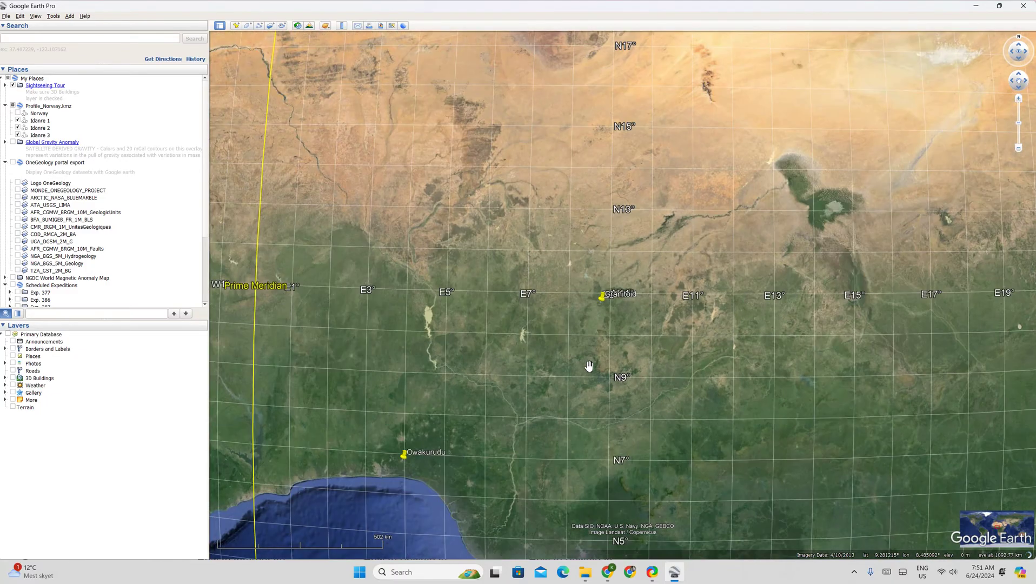
scroll(589, 366, down, 2)
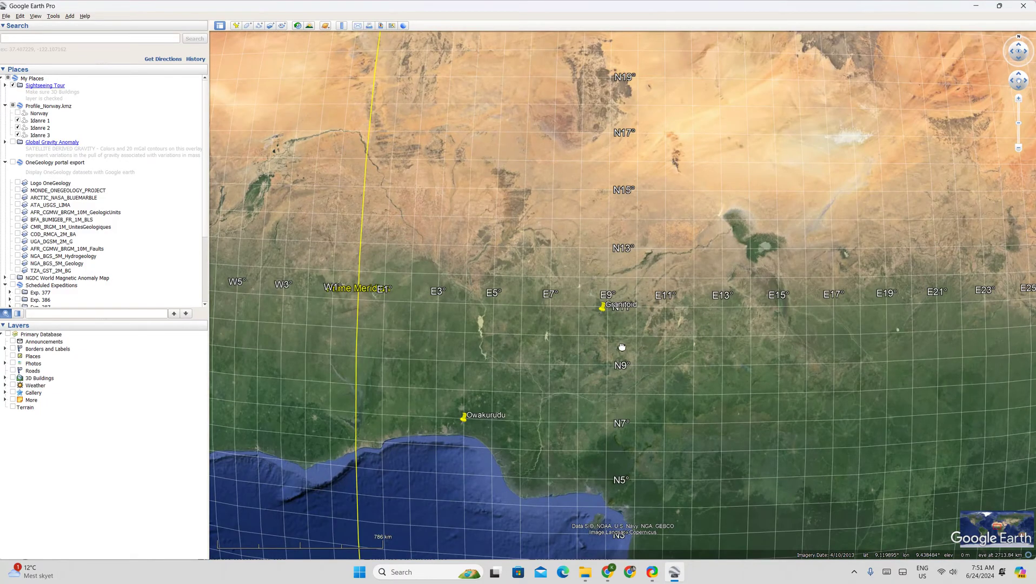
drag(629, 348, 601, 337)
Zoom in on the Granitoid placemark near N10.75°, E8.75° until gridlines show every 0.25°.
scroll(600, 337, up, 5)
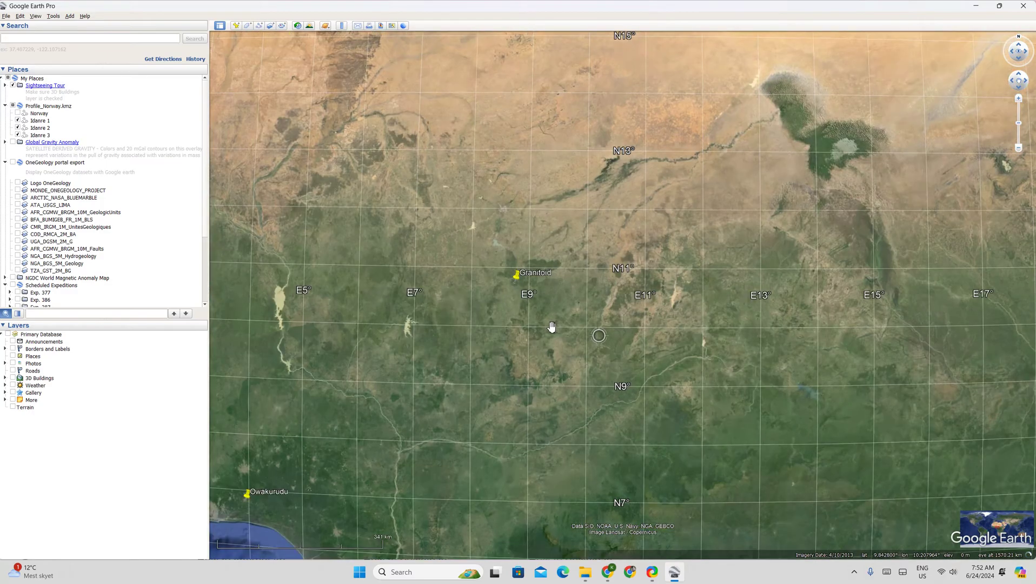
scroll(562, 324, up, 2)
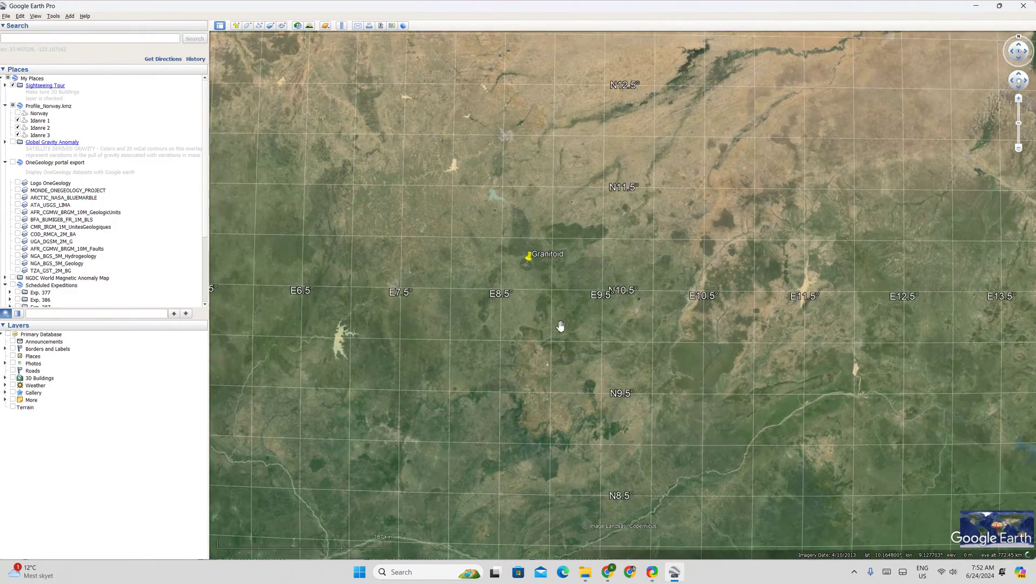
scroll(560, 325, up, 2)
scroll(560, 325, up, 2)
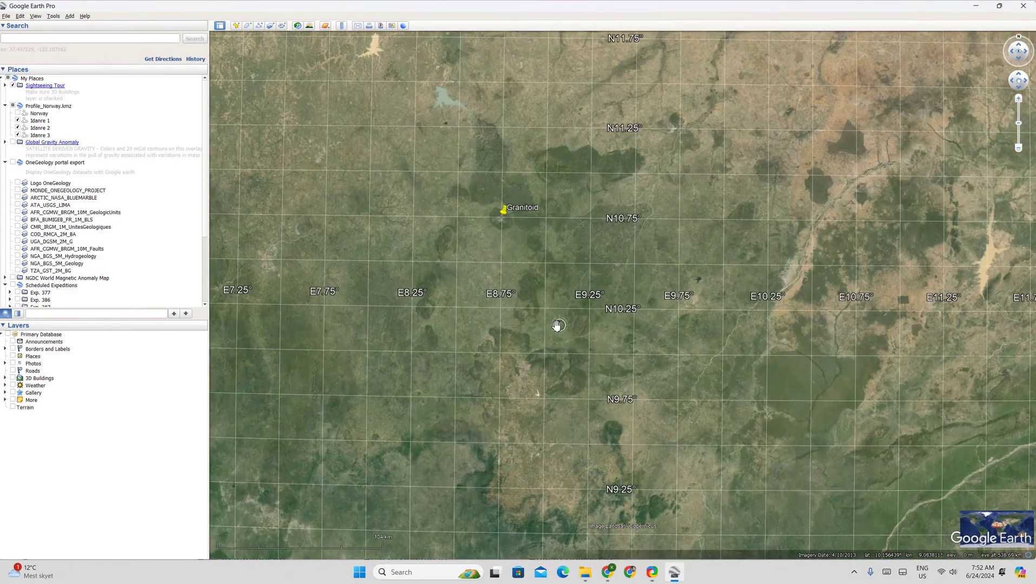
drag(555, 324, 598, 318)
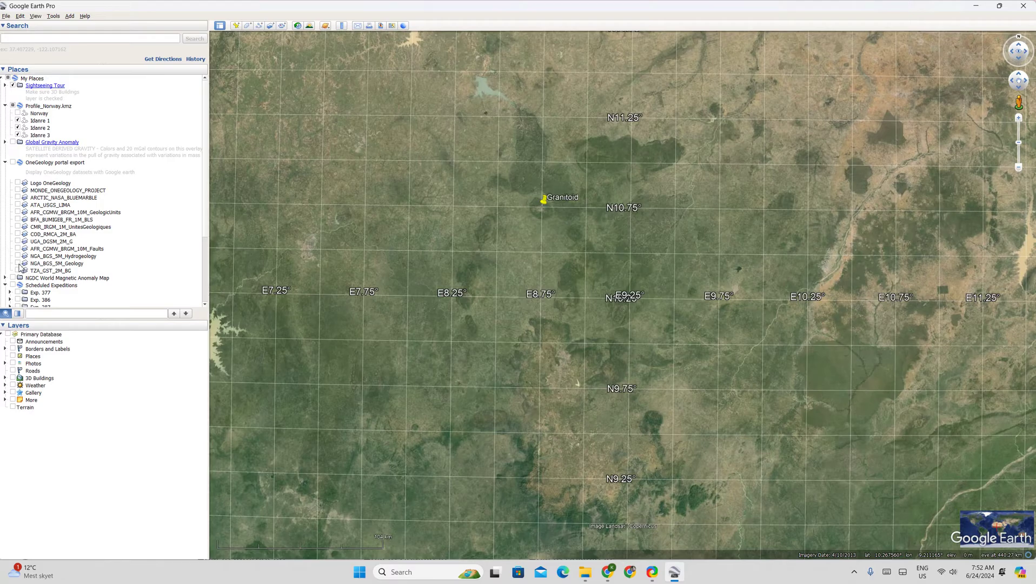
Turn on the NGA_BGS_5M_Geology overlay and zoom out over the geological units around Granitoid.
click(18, 264)
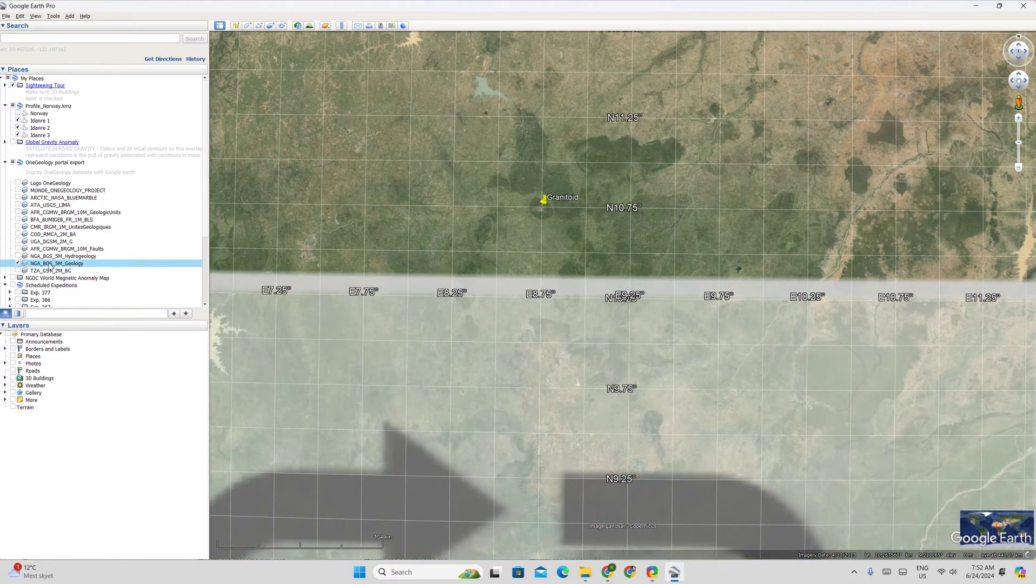
click(18, 263)
click(18, 264)
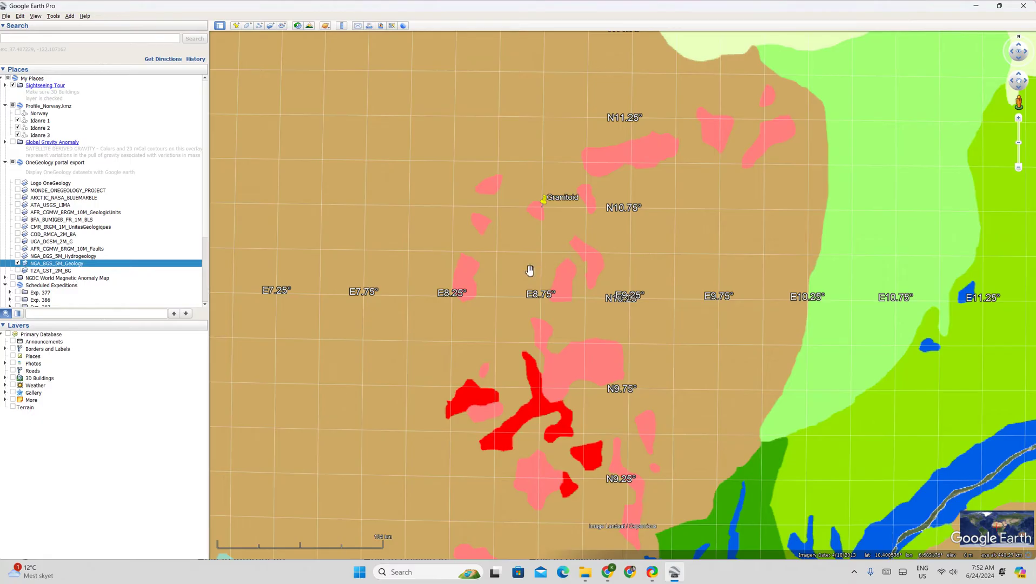
scroll(529, 270, down, 2)
scroll(532, 268, down, 3)
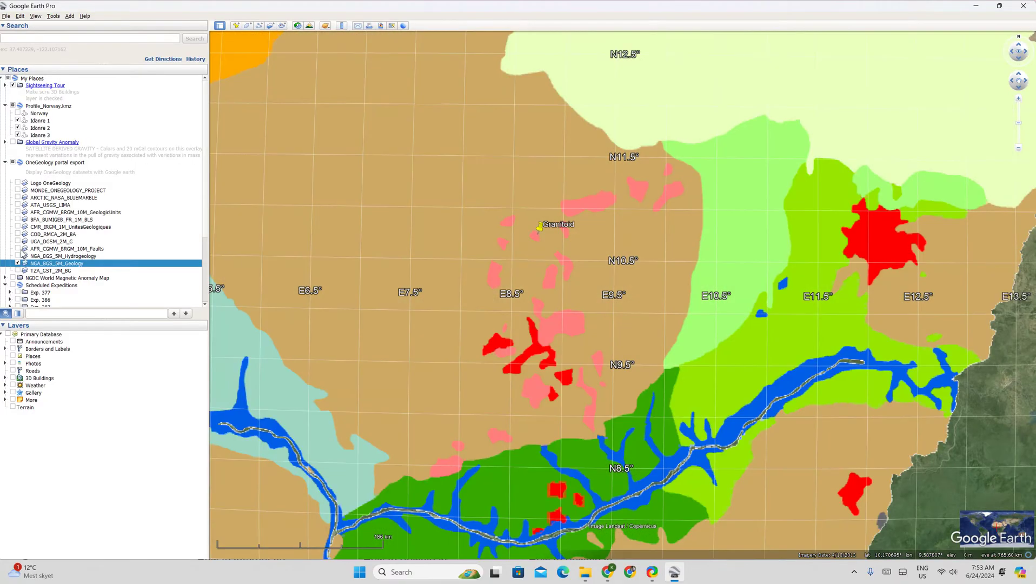
Toggle the AFR_CGMW_BRGM_10M_Faults layer, recentre the map, and turn on NGA_BGS_5M_Geology.
click(18, 249)
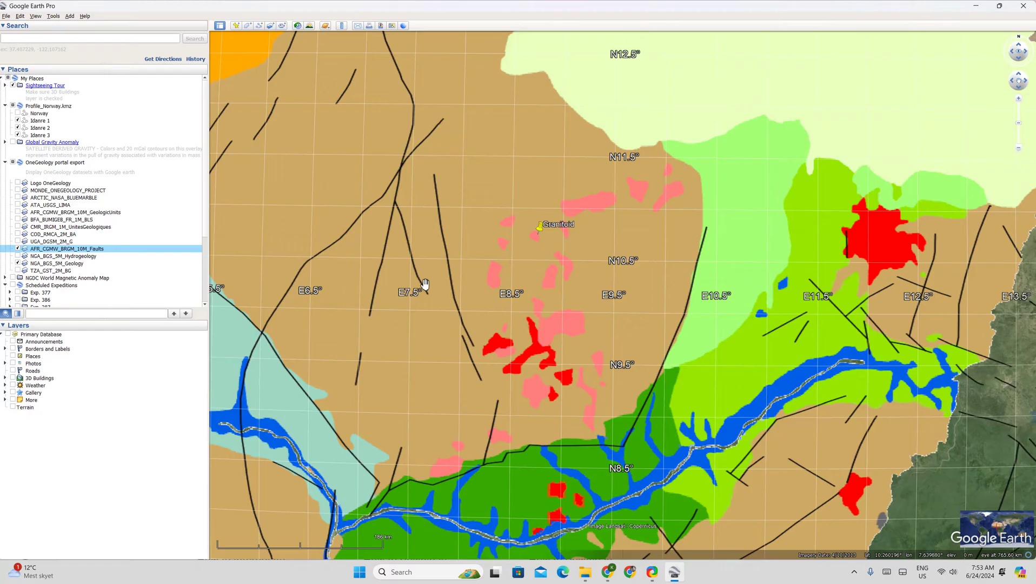
scroll(425, 284, down, 3)
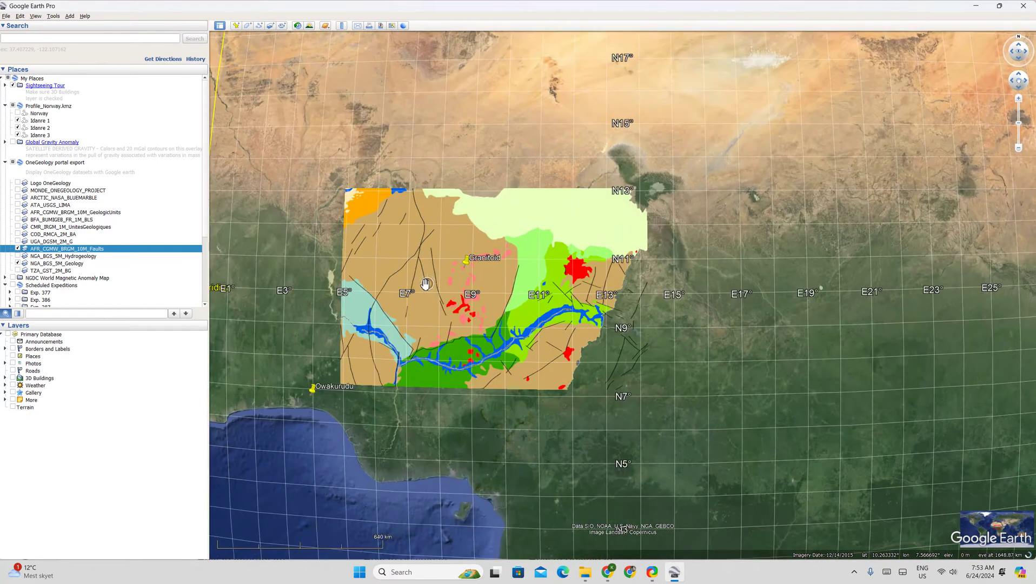
scroll(425, 284, up, 3)
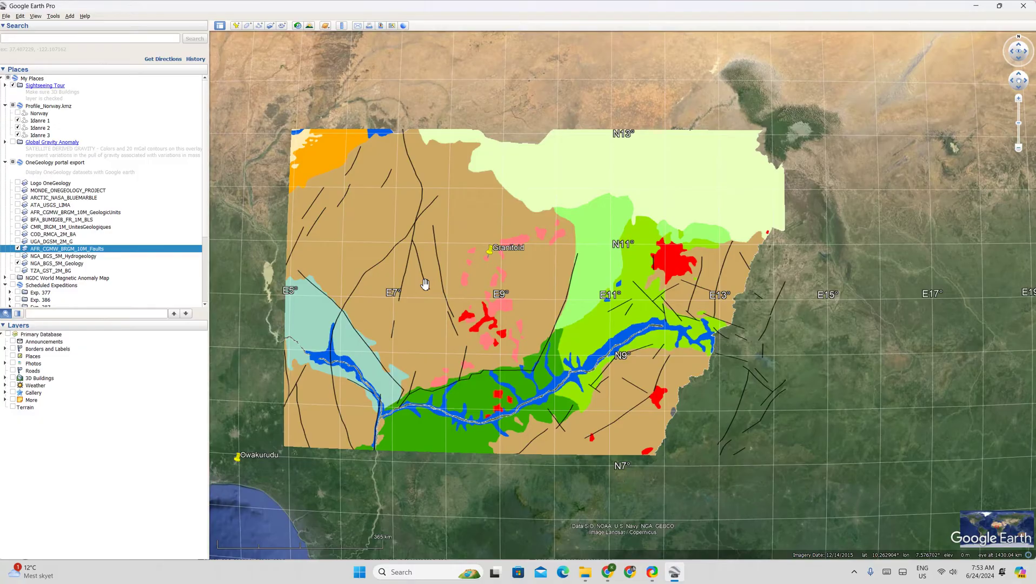
drag(446, 284, 515, 279)
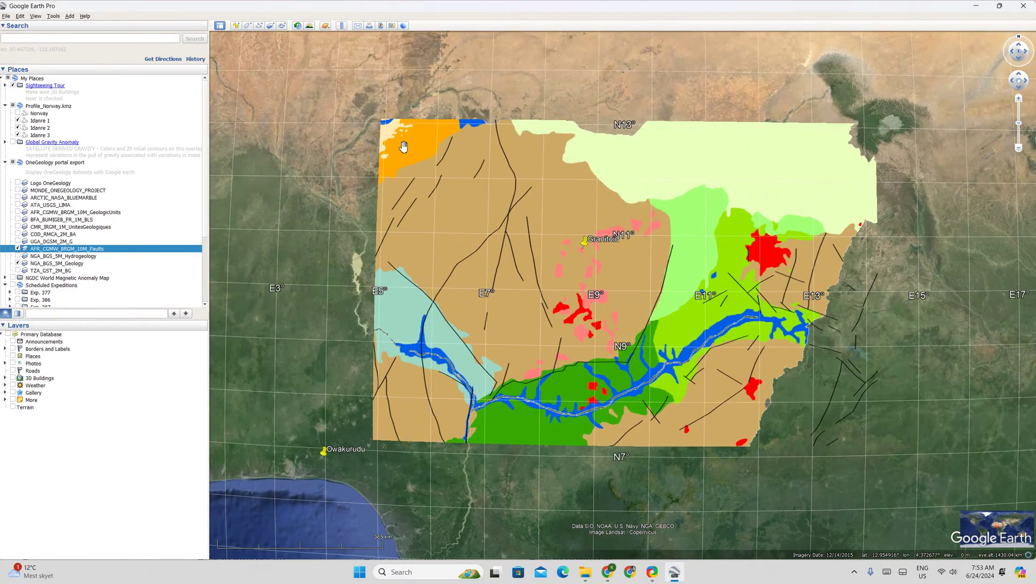
click(18, 264)
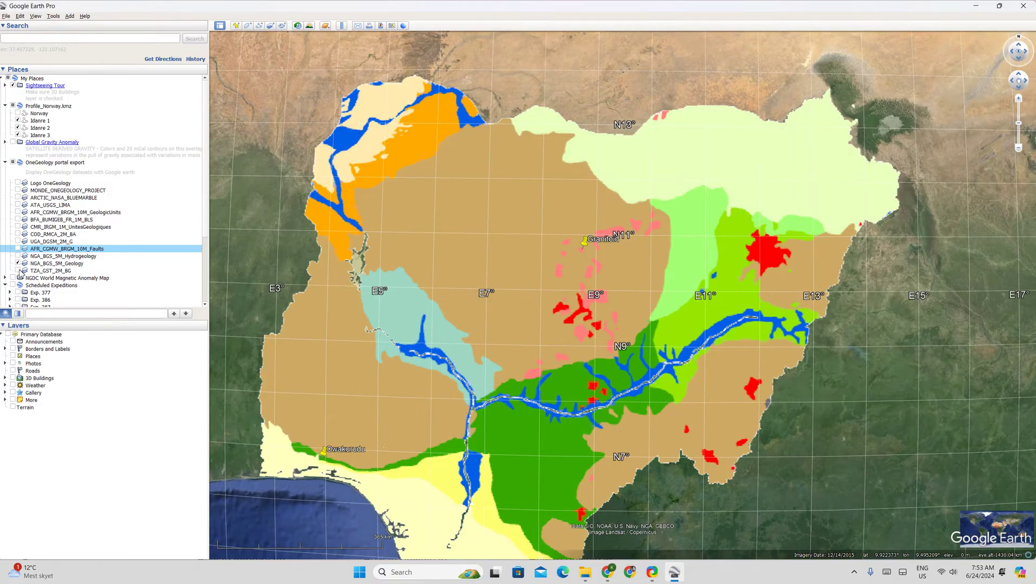
Show the CMR_IRGM_1M_UnitesGeologiques and AFR_CGMW_BRGM_10M_GeologicUnits layers, select NGA_BGS_5M_Geology, and zoom out.
click(18, 227)
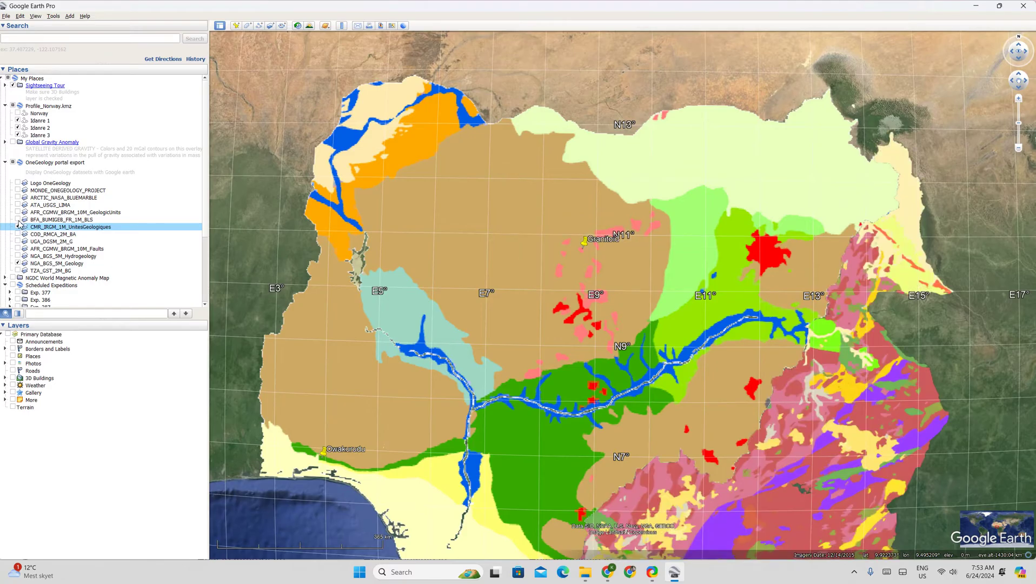
click(19, 213)
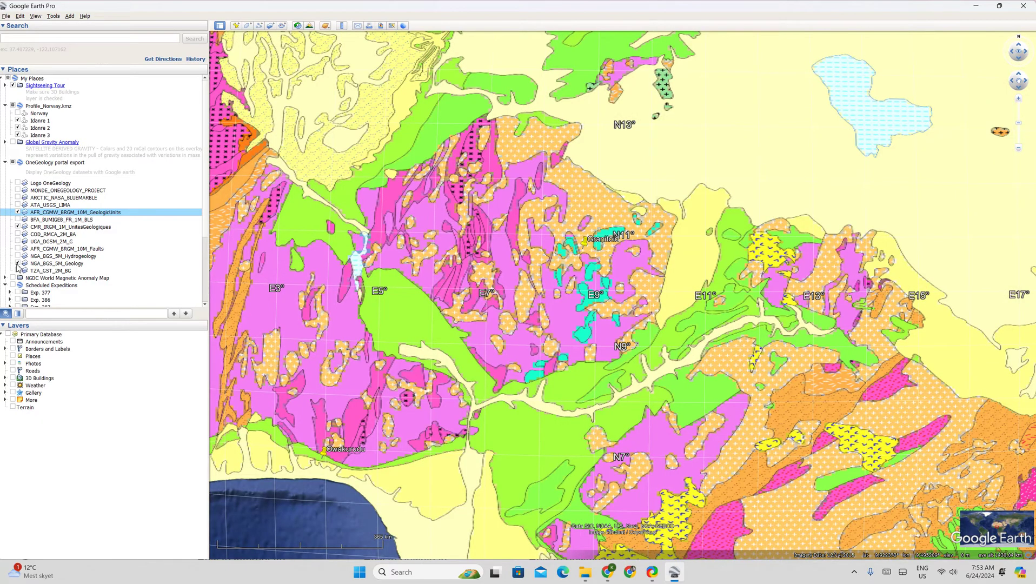
click(18, 264)
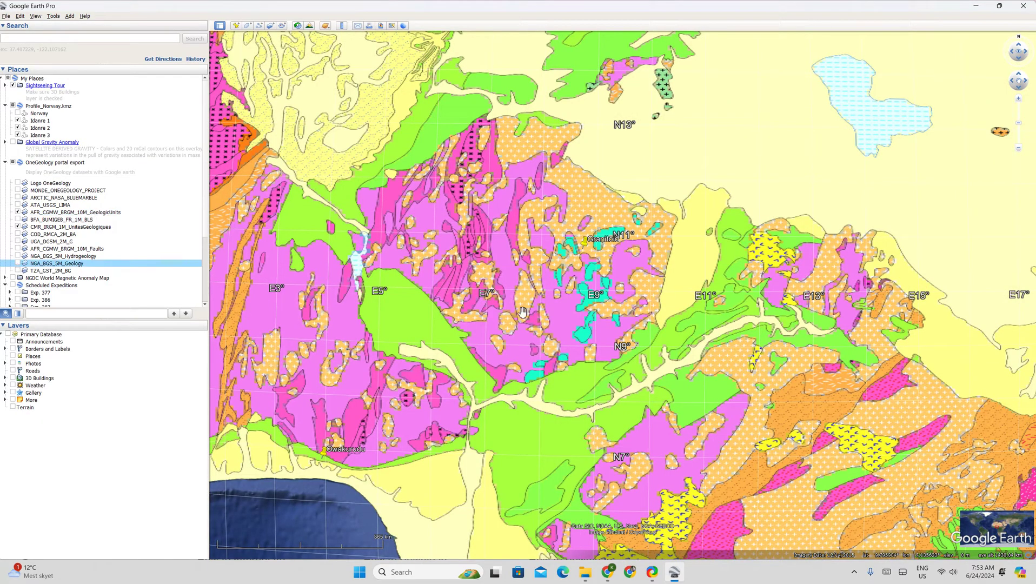
scroll(546, 292, down, 3)
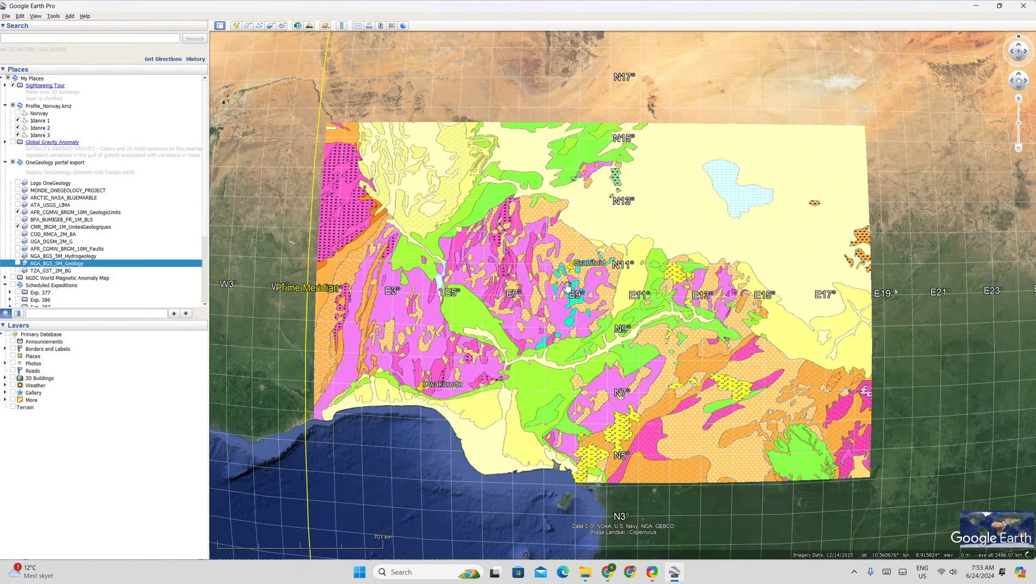
scroll(567, 287, down, 3)
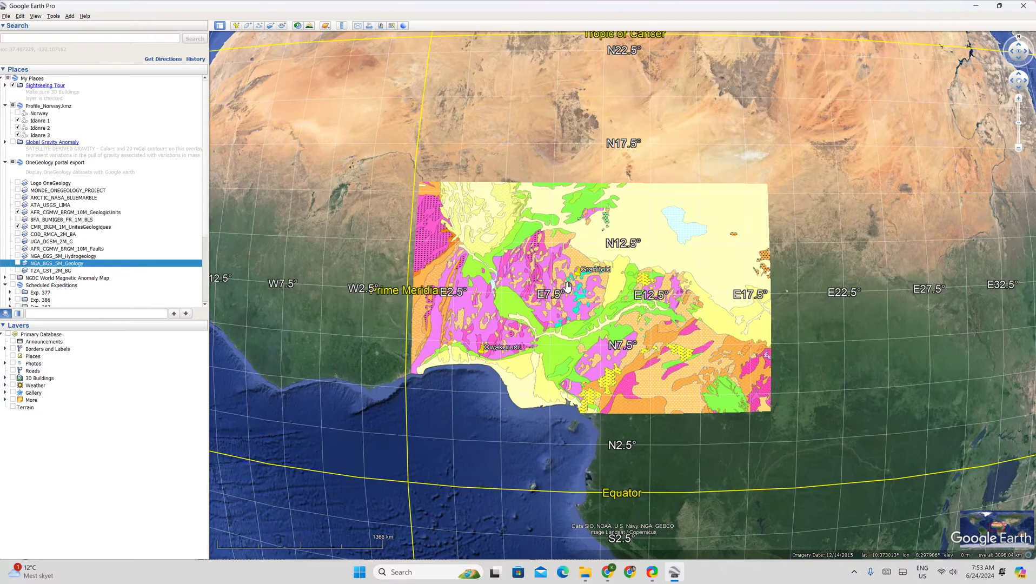
scroll(568, 287, up, 2)
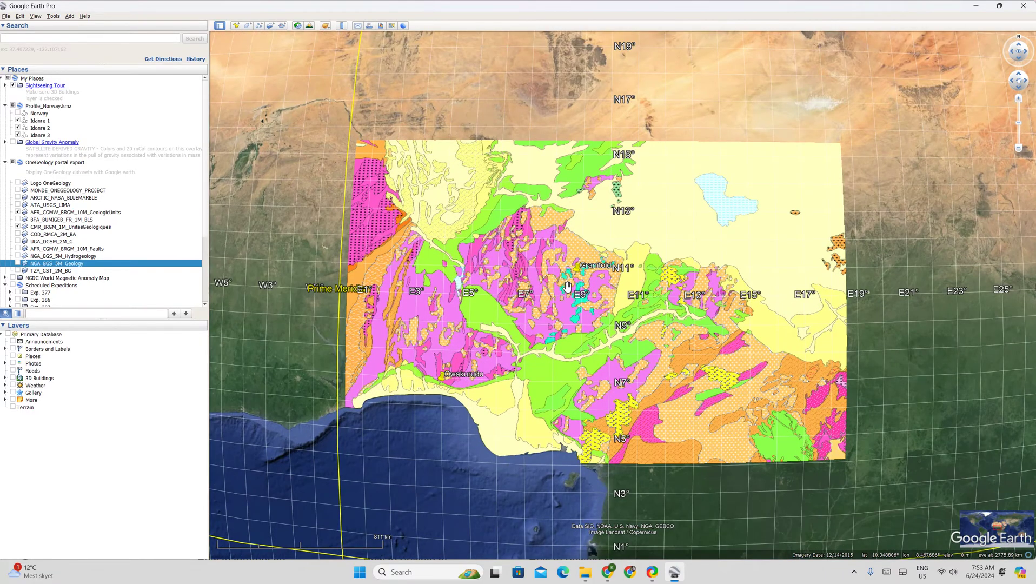
scroll(567, 287, down, 4)
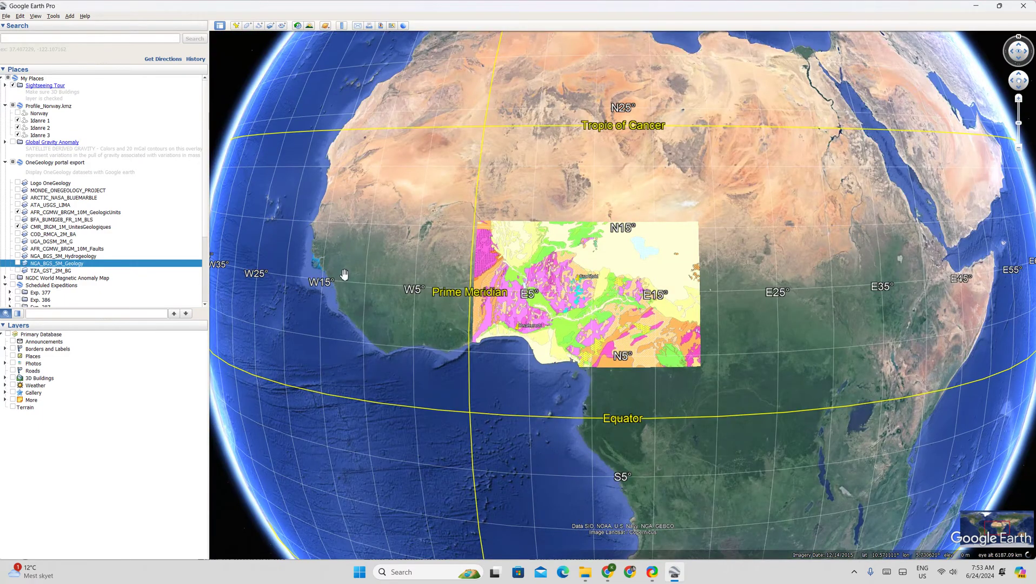
Hide the AFR_CGMW_BRGM_10M_GeologicUnits and CMR_IRGM_1M_UnitesGeologiques layers and zoom toward Granitoid.
click(17, 212)
click(18, 226)
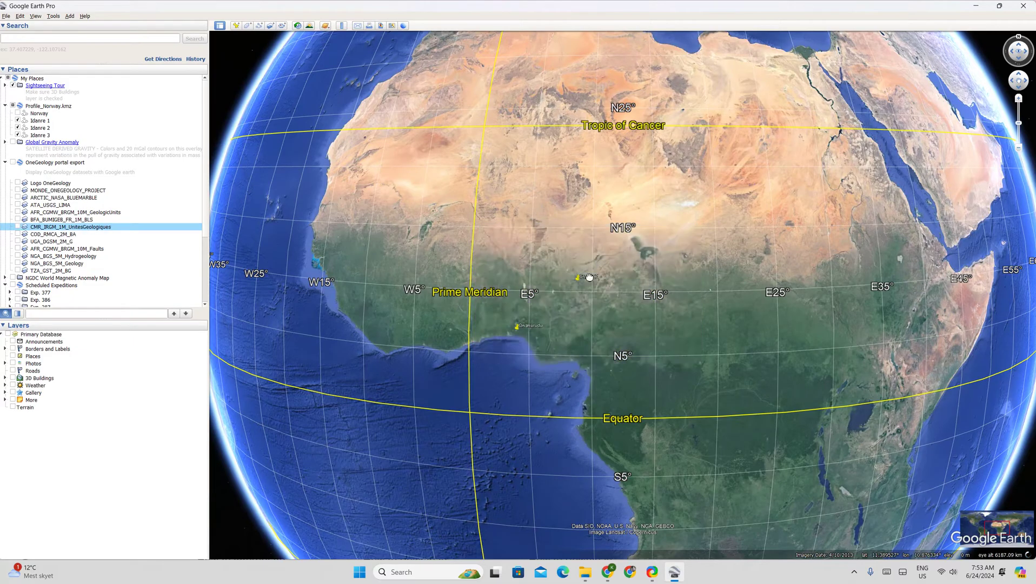
scroll(586, 276, up, 2)
scroll(587, 276, up, 3)
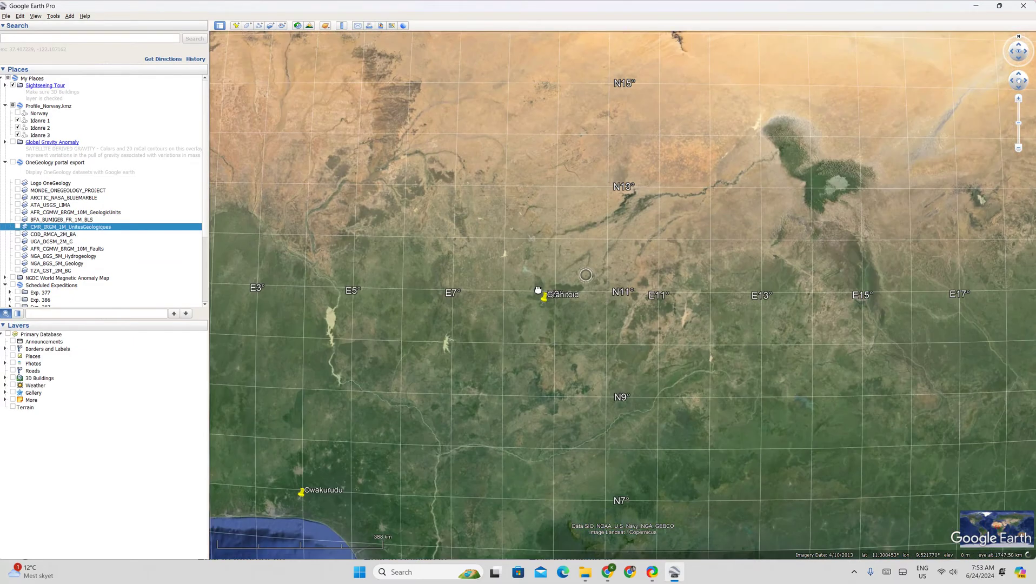
scroll(662, 283, up, 3)
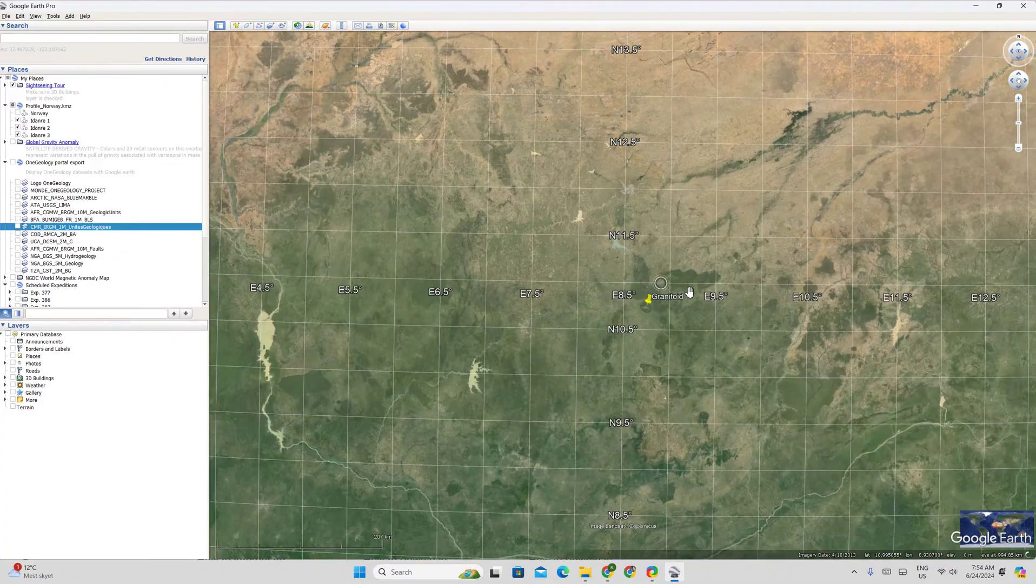
scroll(657, 303, up, 3)
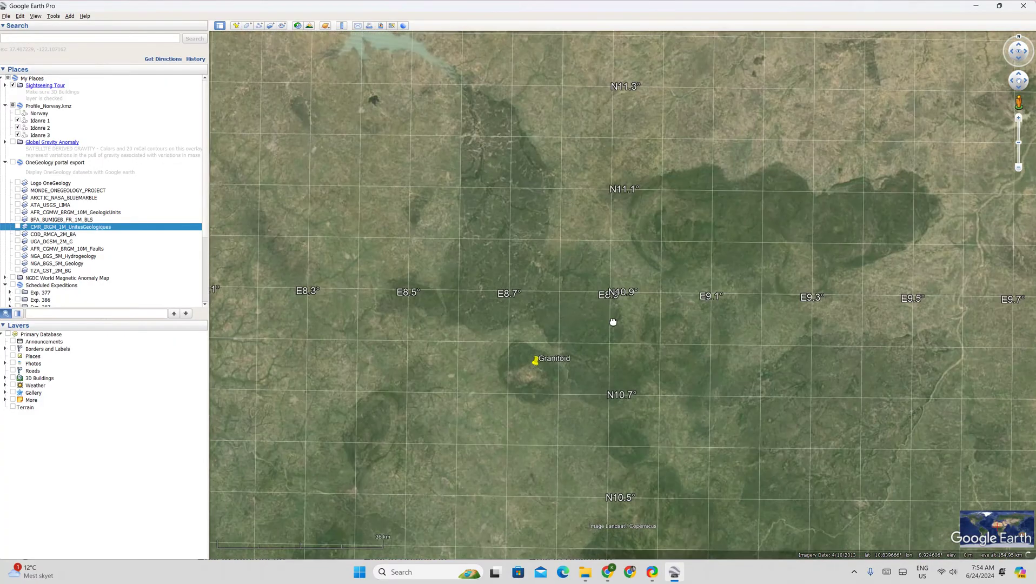
scroll(586, 288, up, 3)
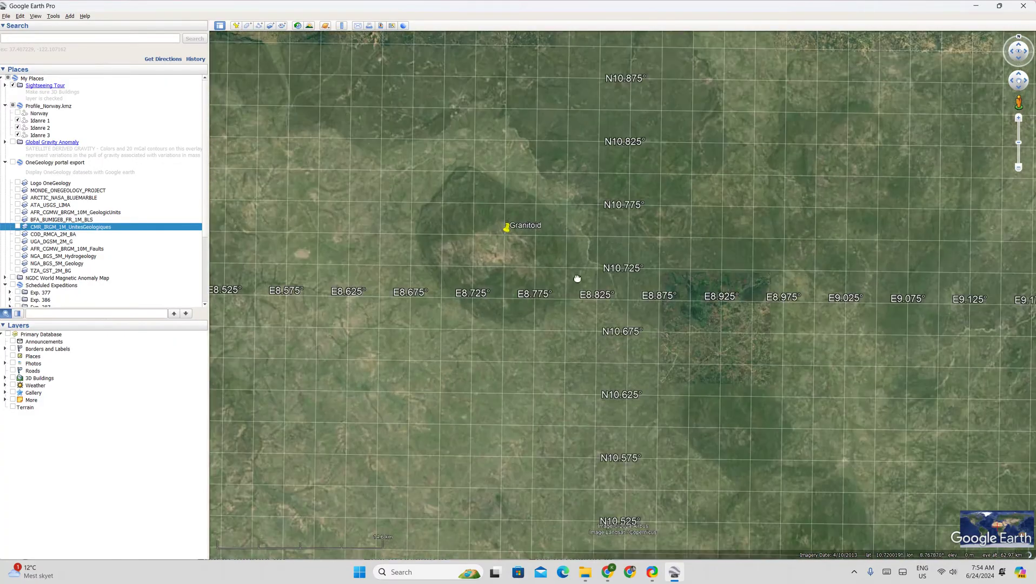
Zoom in and centre the circular ring structure around the Granitoid placemark.
scroll(645, 275, up, 2)
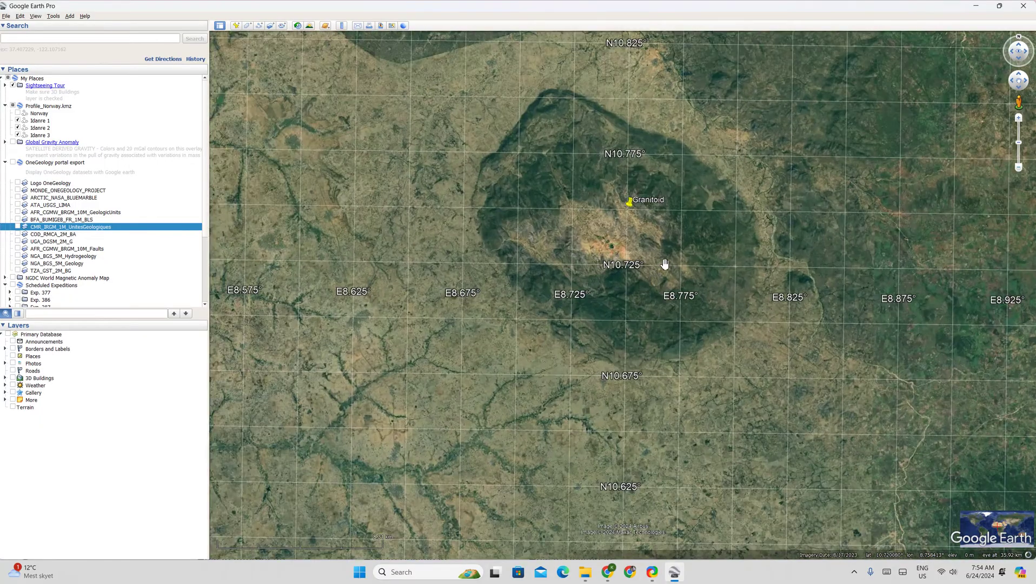
scroll(648, 267, up, 2)
scroll(648, 262, down, 2)
scroll(652, 265, up, 1)
scroll(660, 267, down, 2)
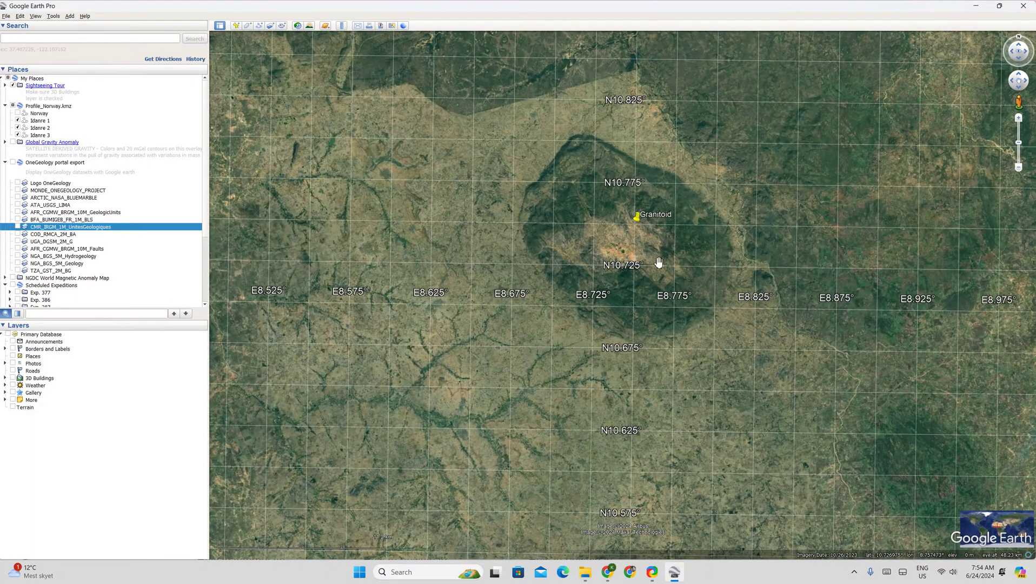
drag(656, 265, 657, 253)
scroll(658, 253, up, 2)
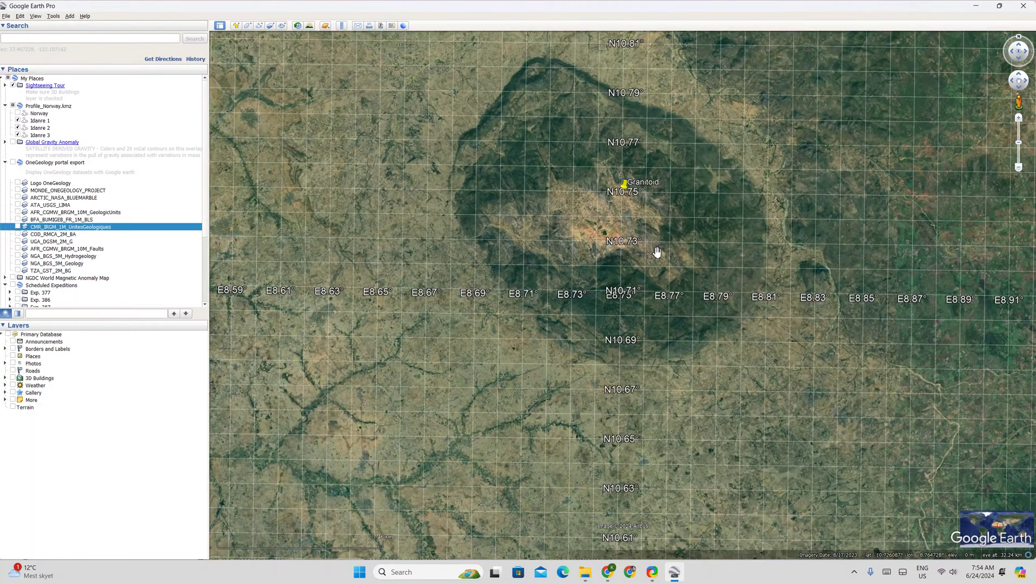
scroll(657, 253, up, 1)
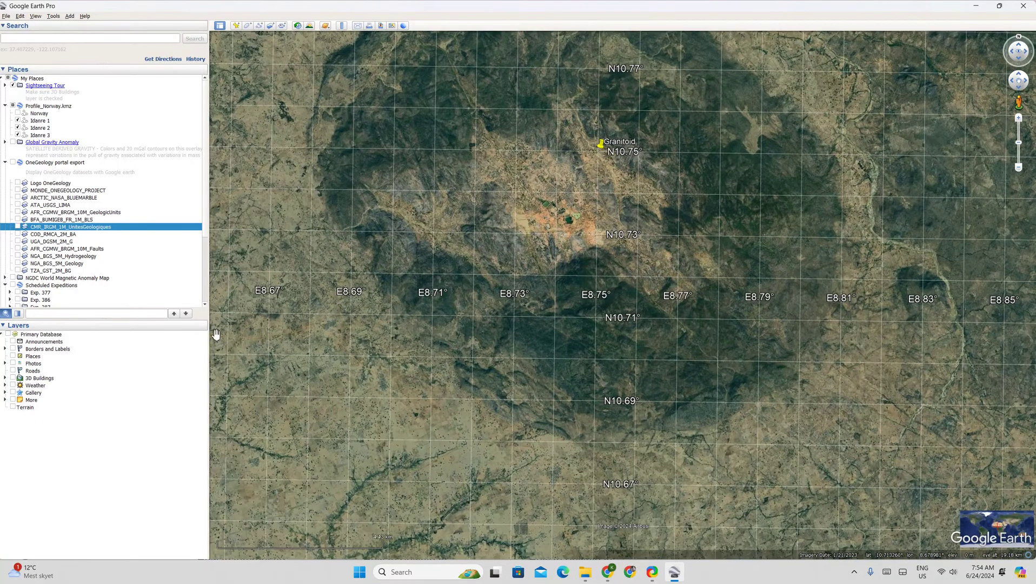
Turn on the Places and Roads layers and zoom out to see roads like the A236.
click(13, 357)
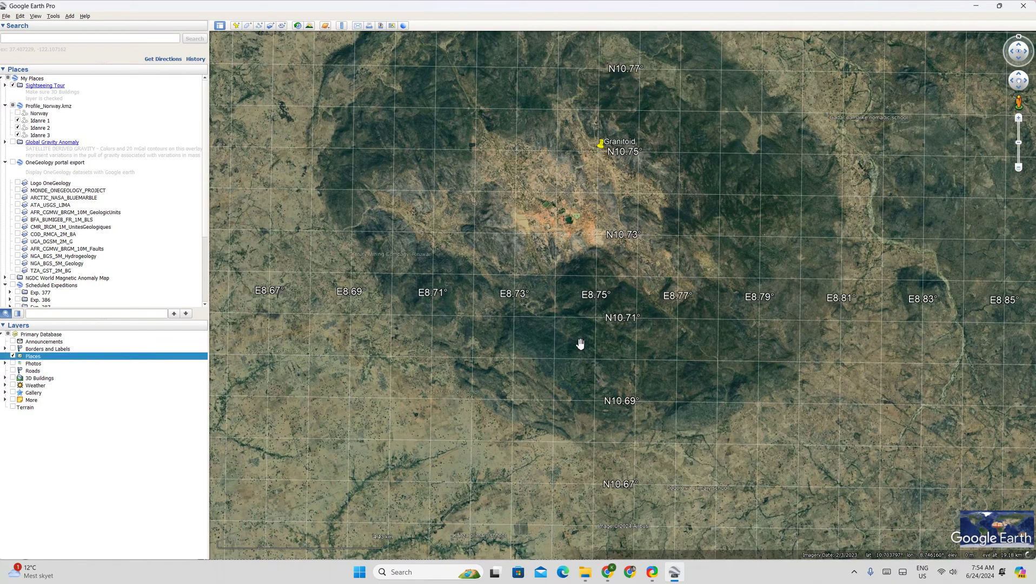
scroll(580, 344, down, 5)
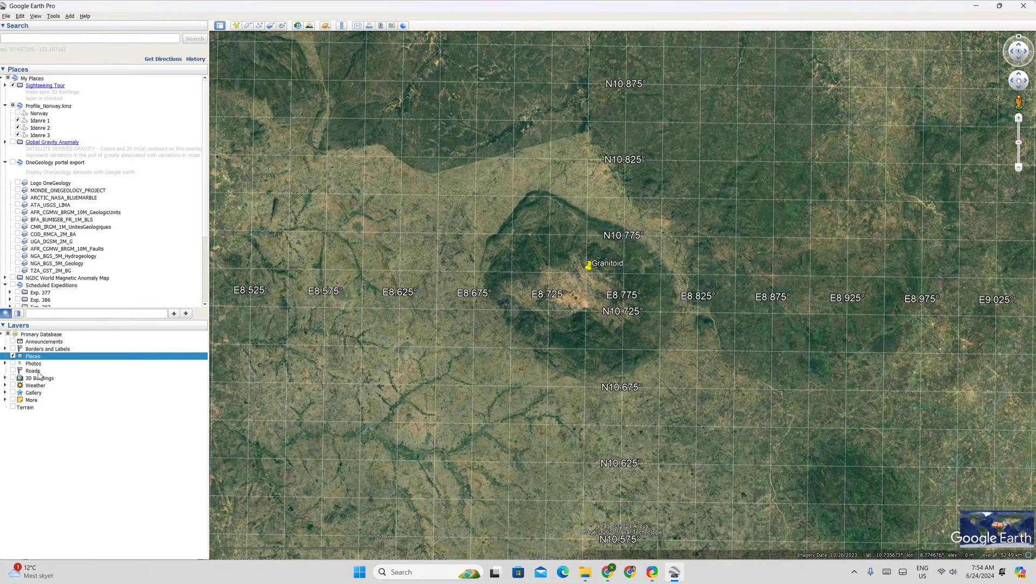
click(13, 371)
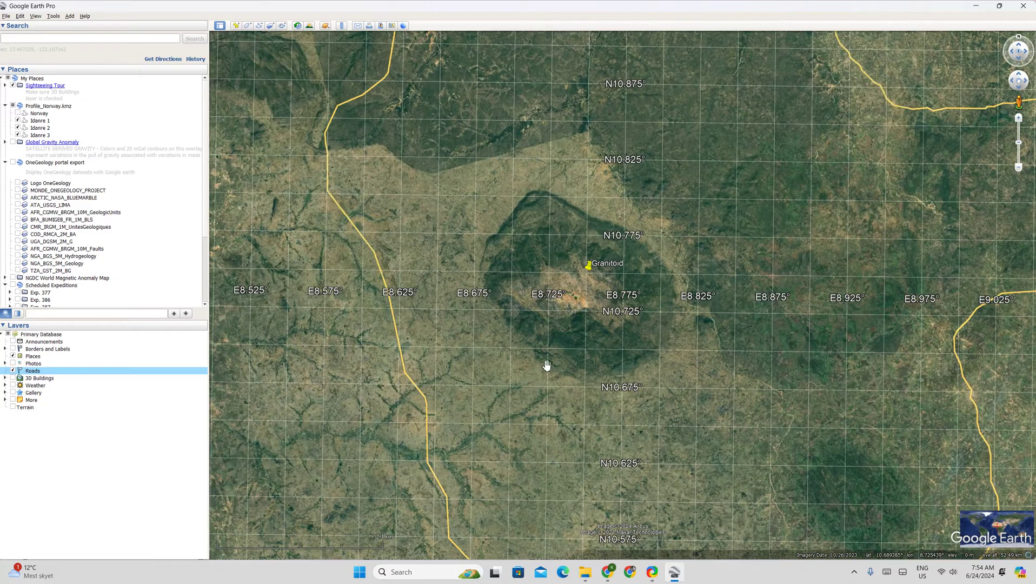
scroll(546, 366, down, 1)
scroll(547, 365, down, 3)
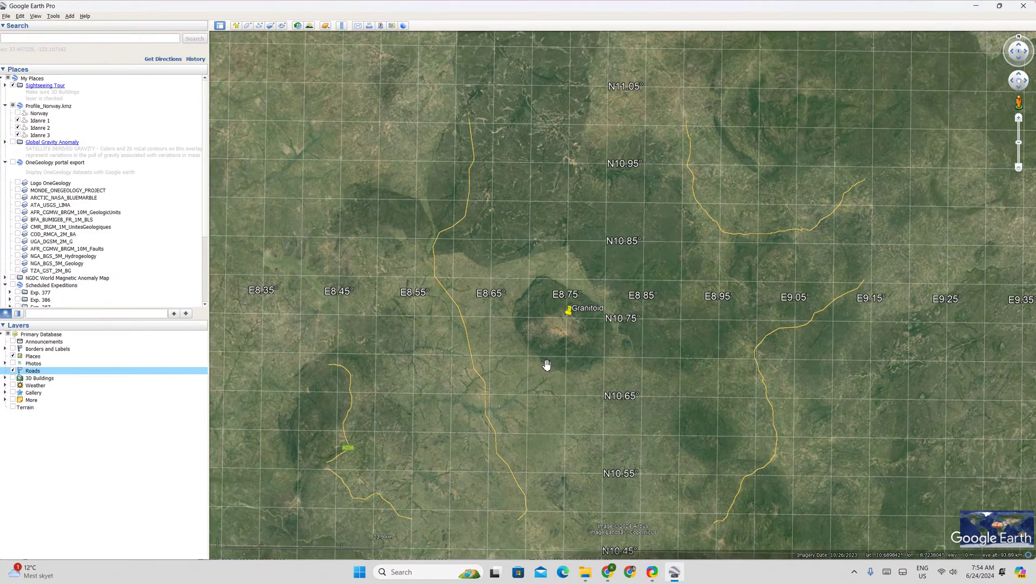
scroll(547, 366, down, 2)
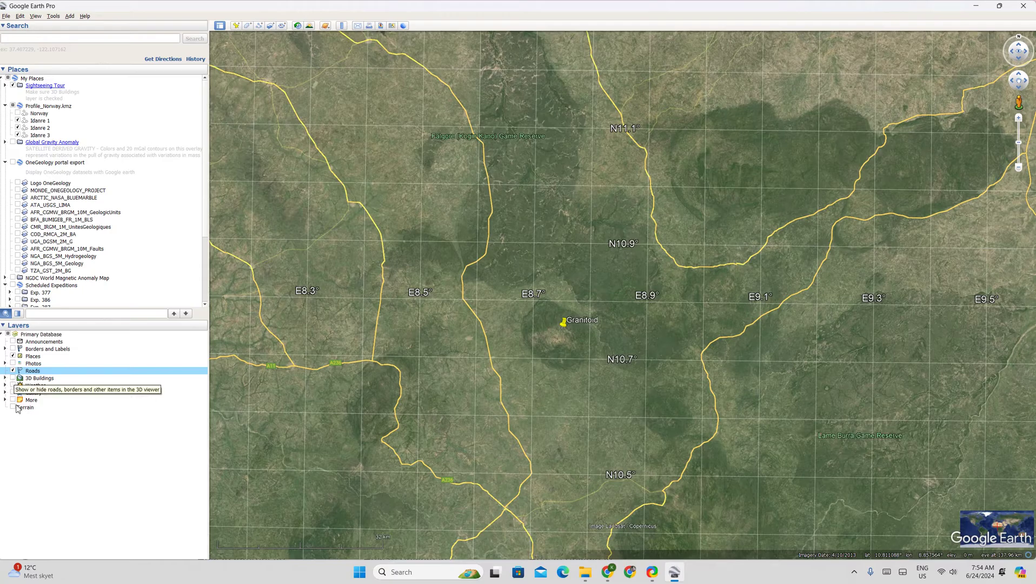
Turn on the Photos layer, view and close the Kajuru Castle photo, then zoom into the ring.
click(13, 364)
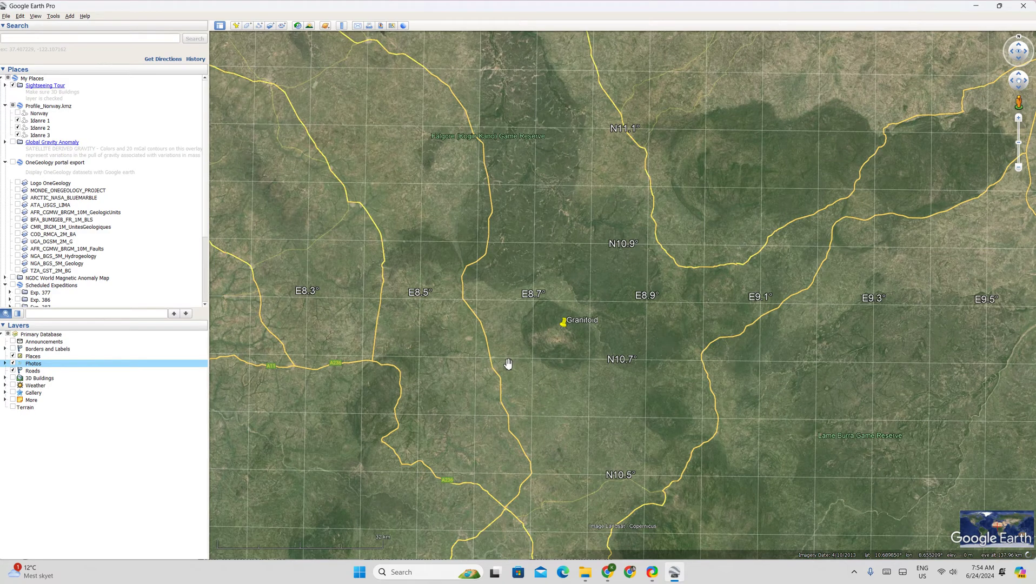
scroll(508, 363, down, 5)
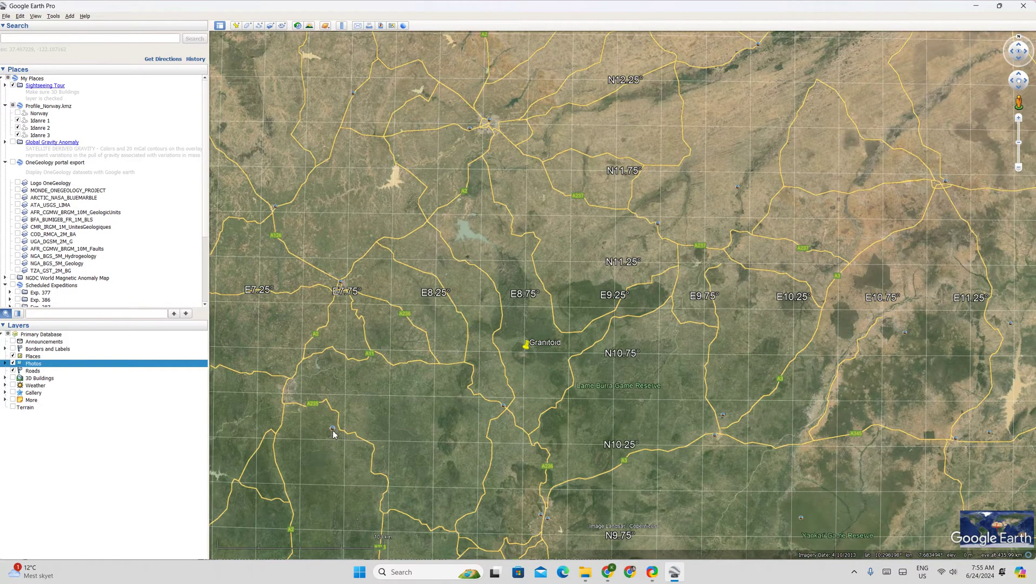
click(333, 429)
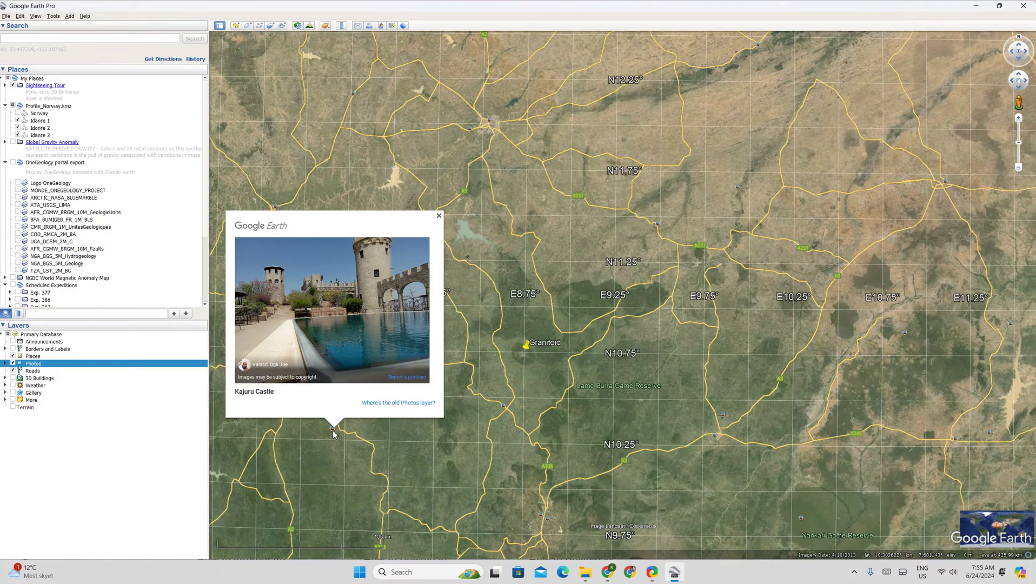
click(439, 216)
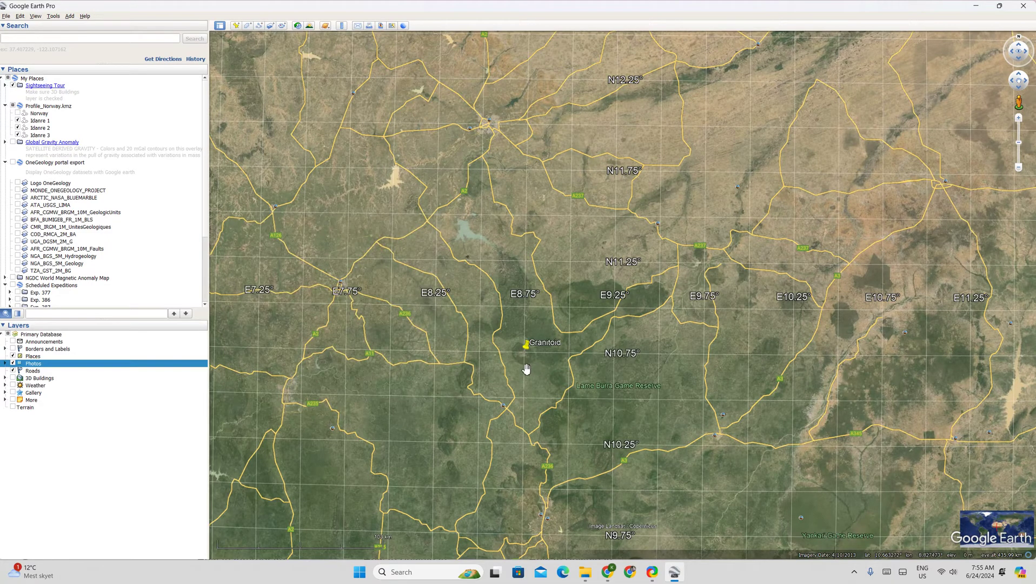
scroll(526, 368, up, 5)
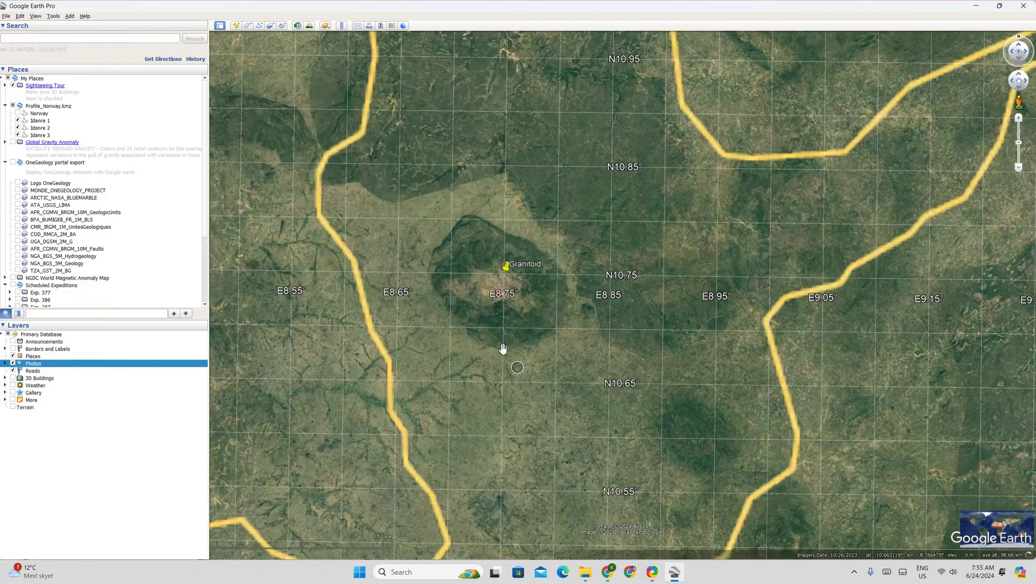
Zoom into the crater and pan until the Granitoid ring fills the map, N10.65°–N10.83°.
scroll(503, 349, up, 3)
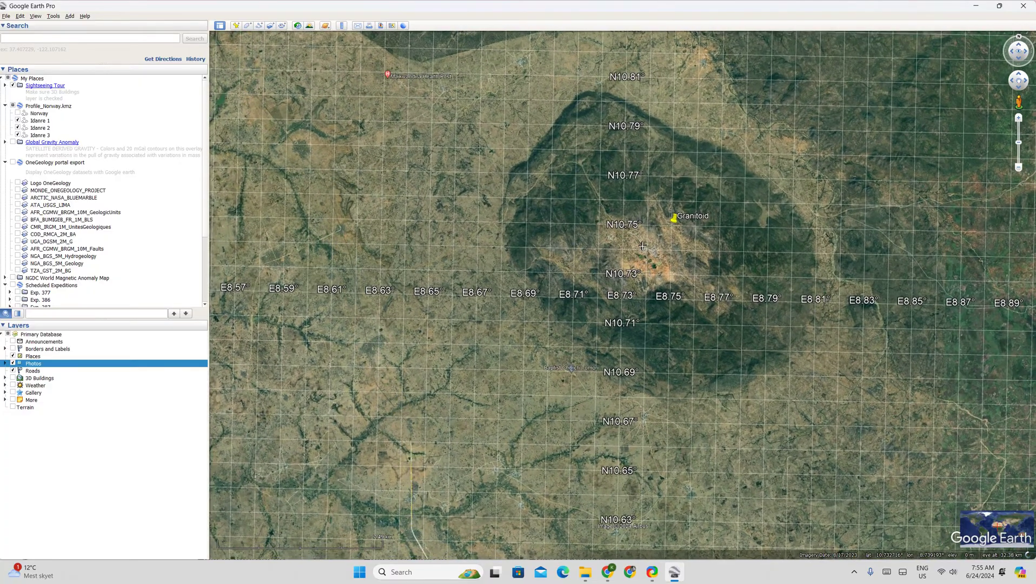
scroll(640, 236, up, 3)
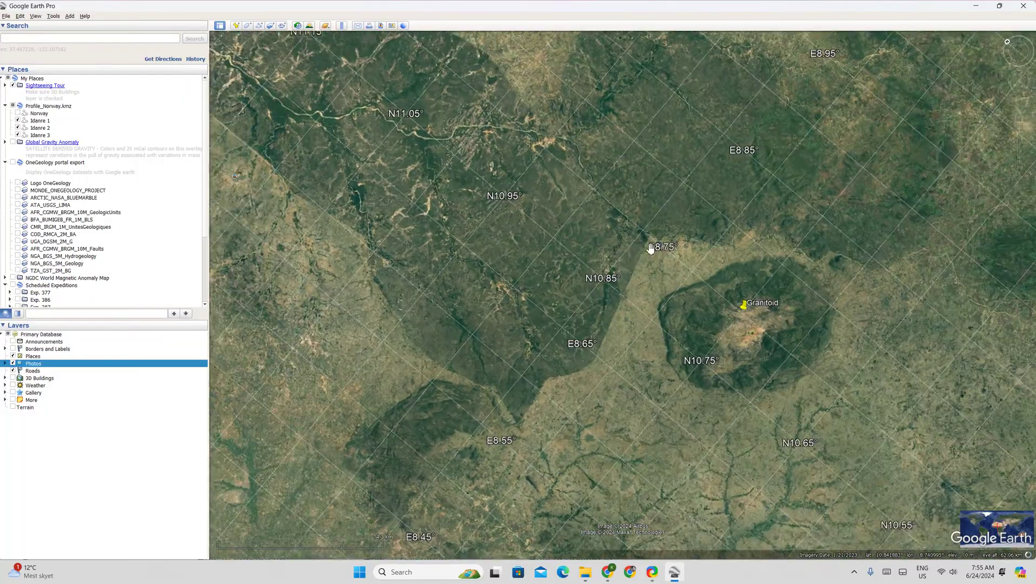
scroll(625, 215, down, 3)
scroll(613, 236, up, 2)
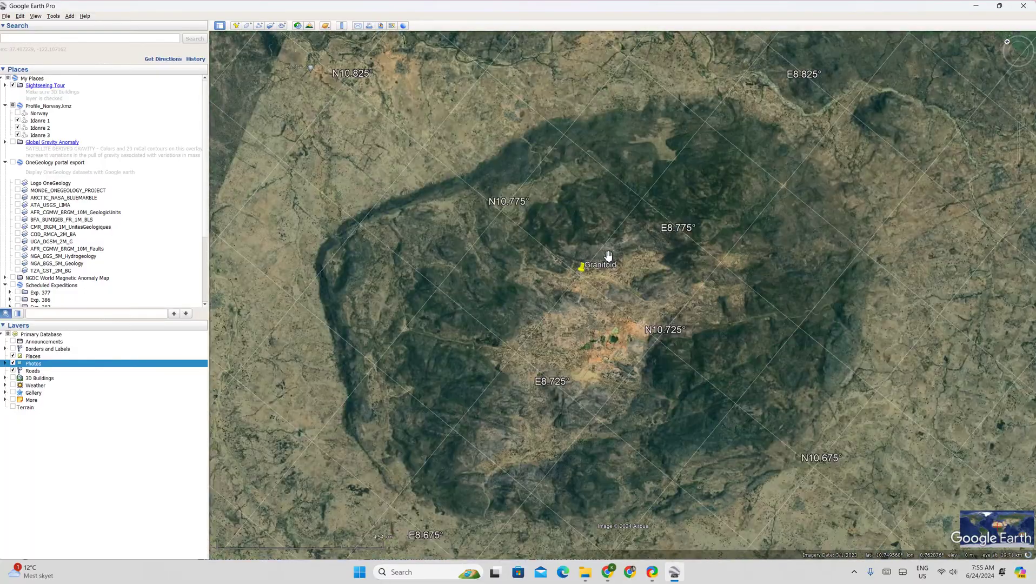
scroll(609, 247, up, 3)
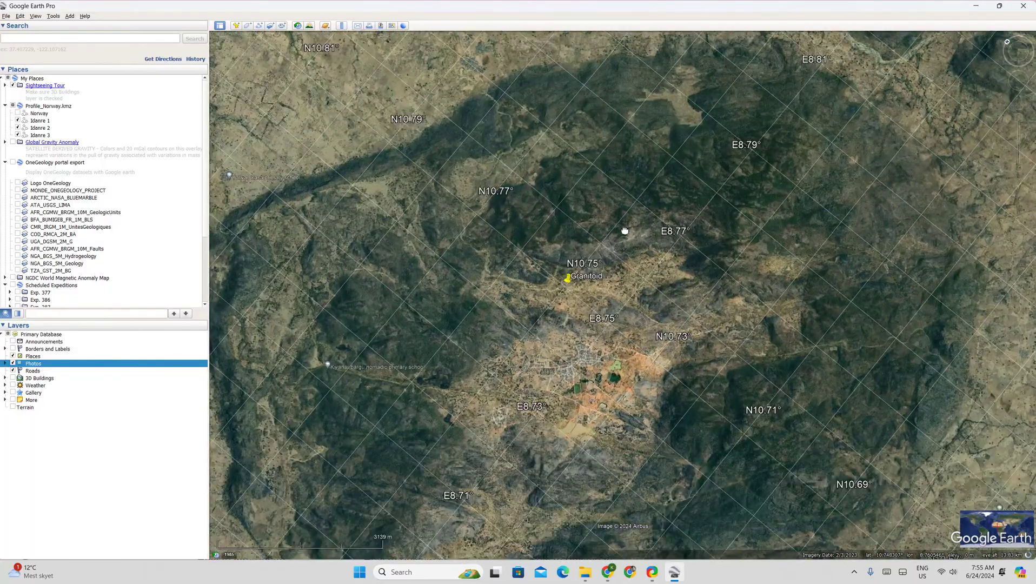
drag(627, 234, 636, 222)
drag(621, 280, 629, 234)
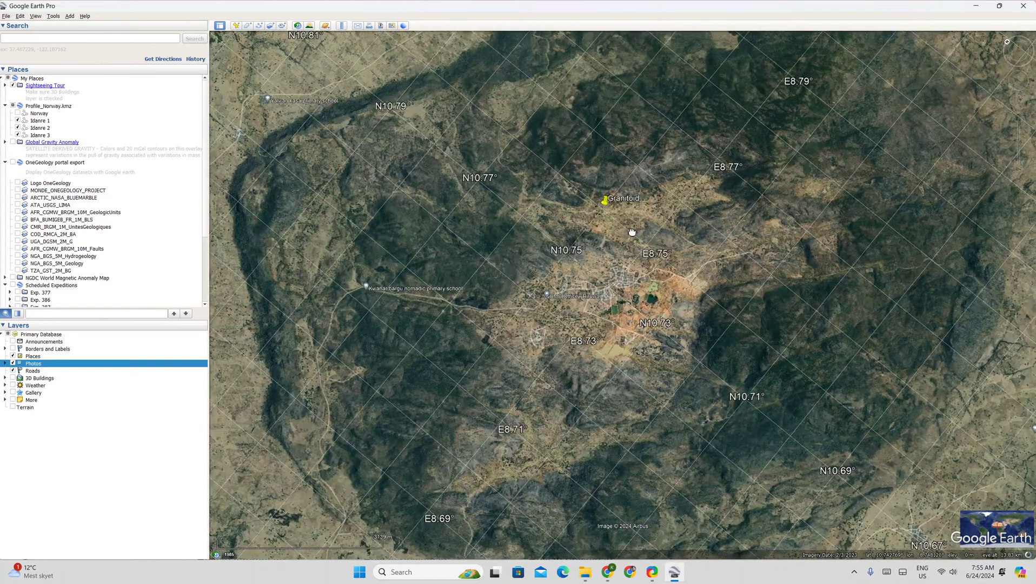
scroll(629, 233, down, 2)
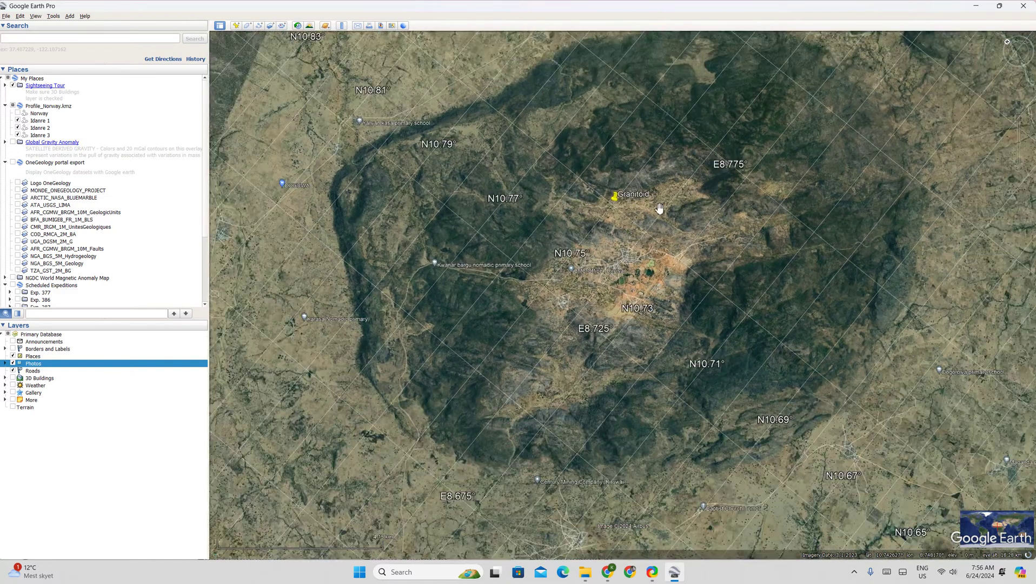
drag(651, 231, 646, 252)
In Tools > Options, set Elevation Exaggeration to 3 on the 3D View tab and apply it.
click(53, 17)
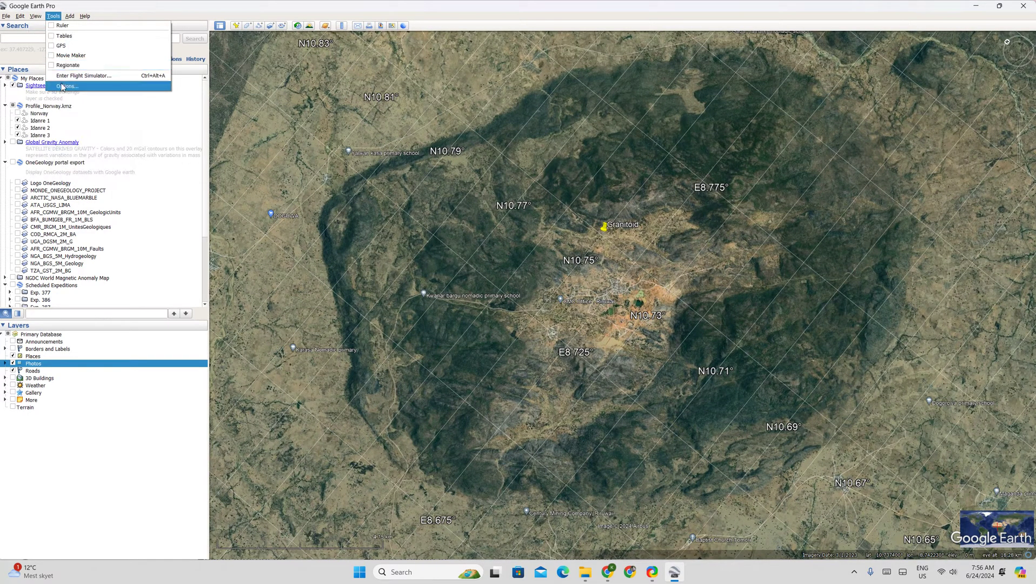
click(67, 86)
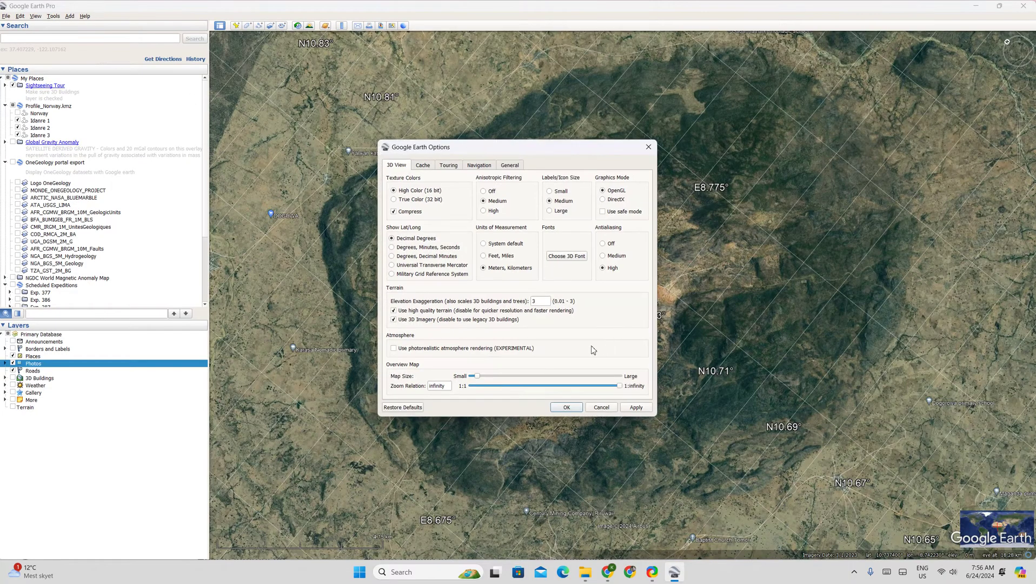
click(532, 301)
text(3)
click(634, 408)
Confirm the Options dialog, then zoom in on the western side of the town at the ring's centre.
click(567, 409)
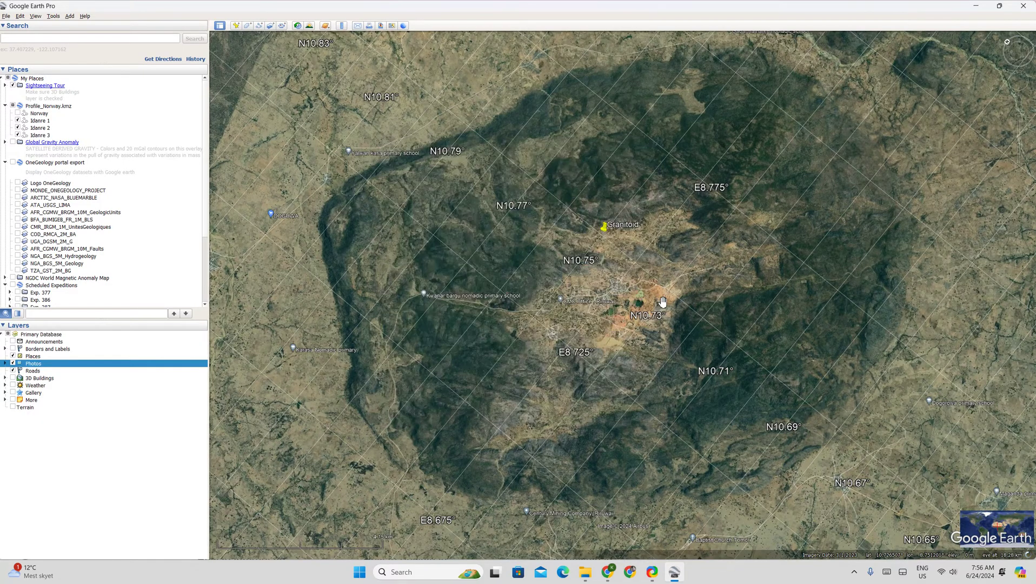
scroll(660, 302, up, 2)
scroll(638, 306, up, 1)
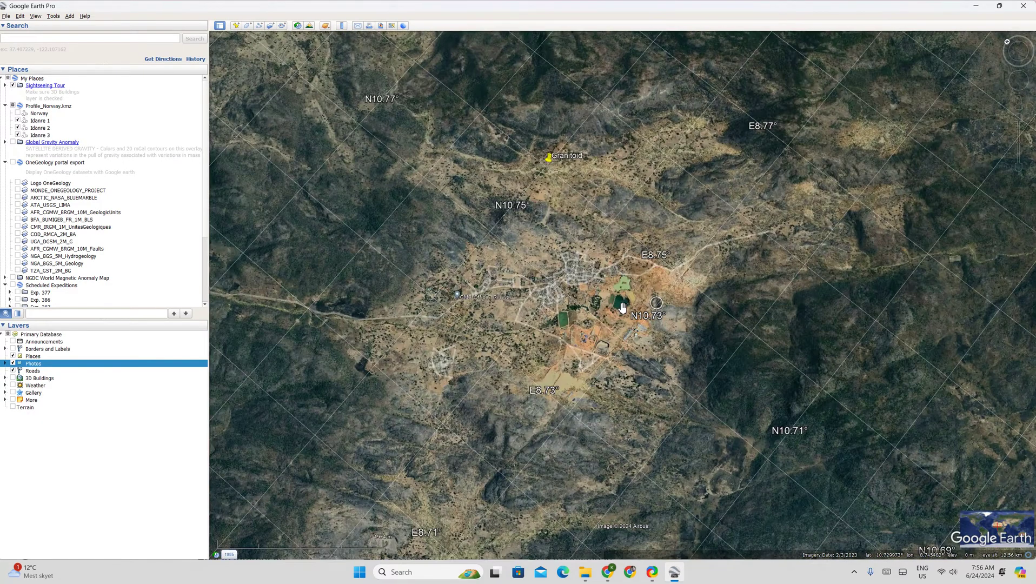
scroll(622, 307, up, 4)
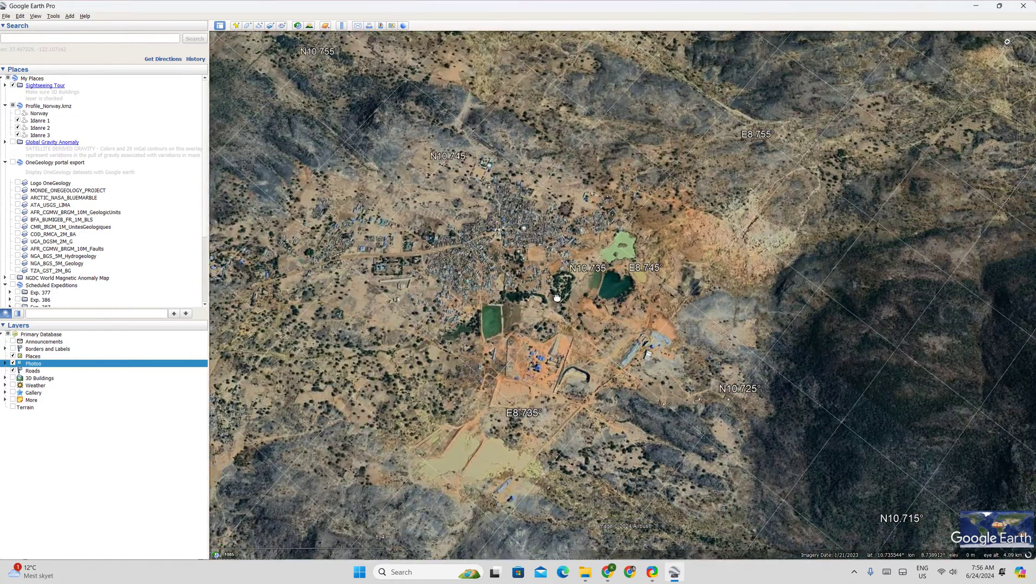
scroll(557, 297, up, 1)
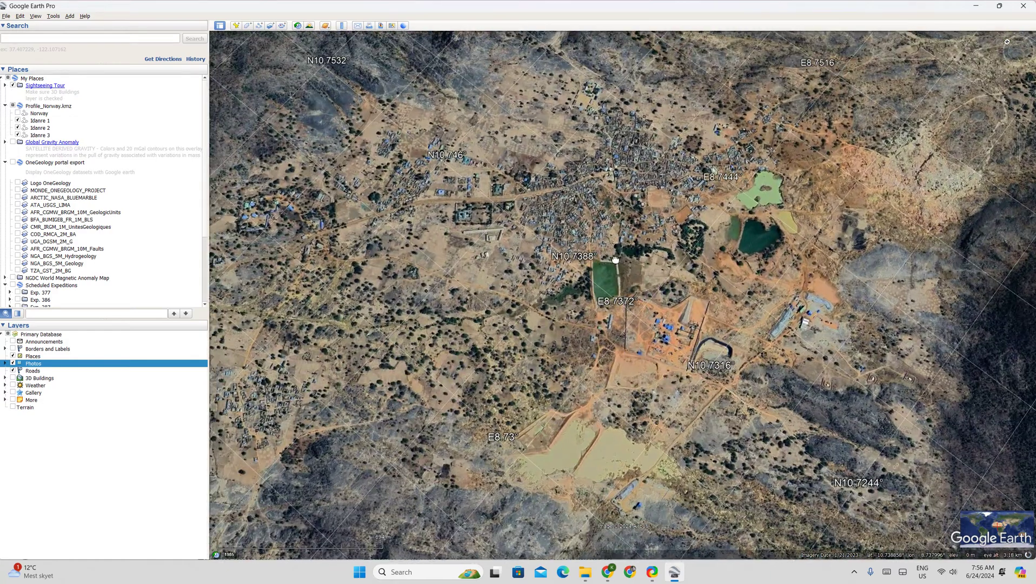
drag(460, 222, 523, 261)
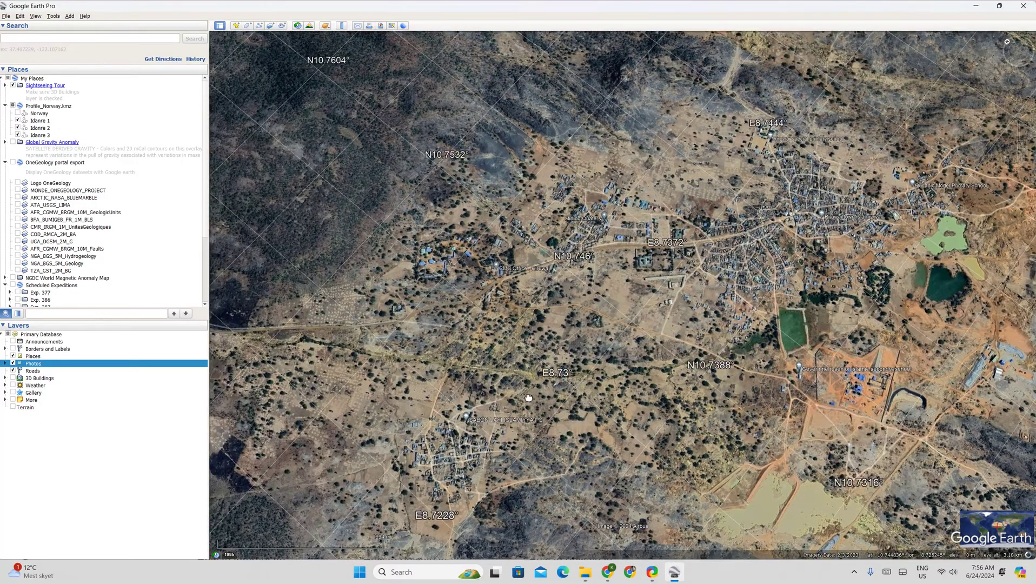
Zoom in and out over the town and its ponds for a closer look.
scroll(573, 363, down, 1)
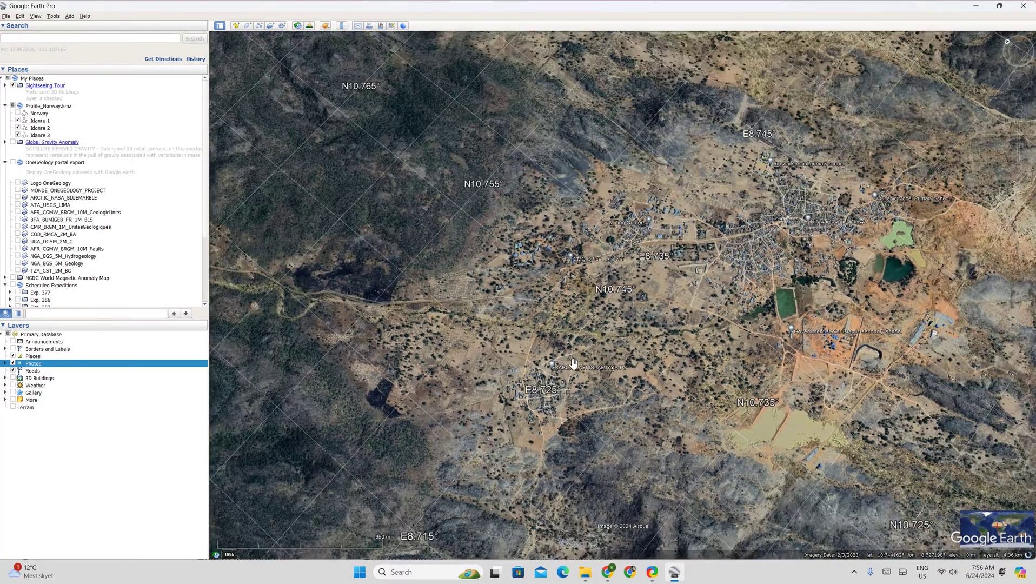
scroll(574, 363, up, 1)
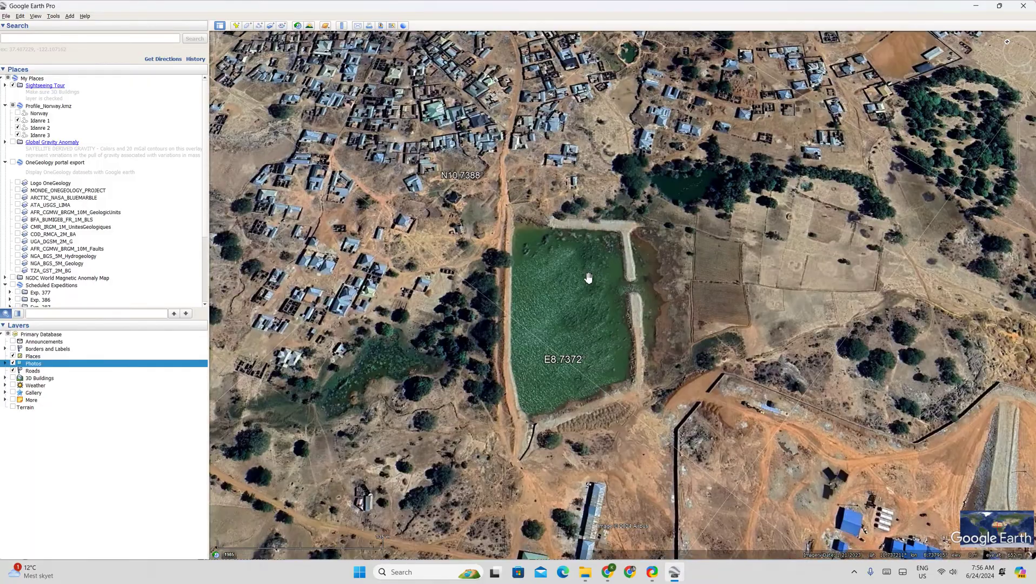
scroll(588, 277, up, 2)
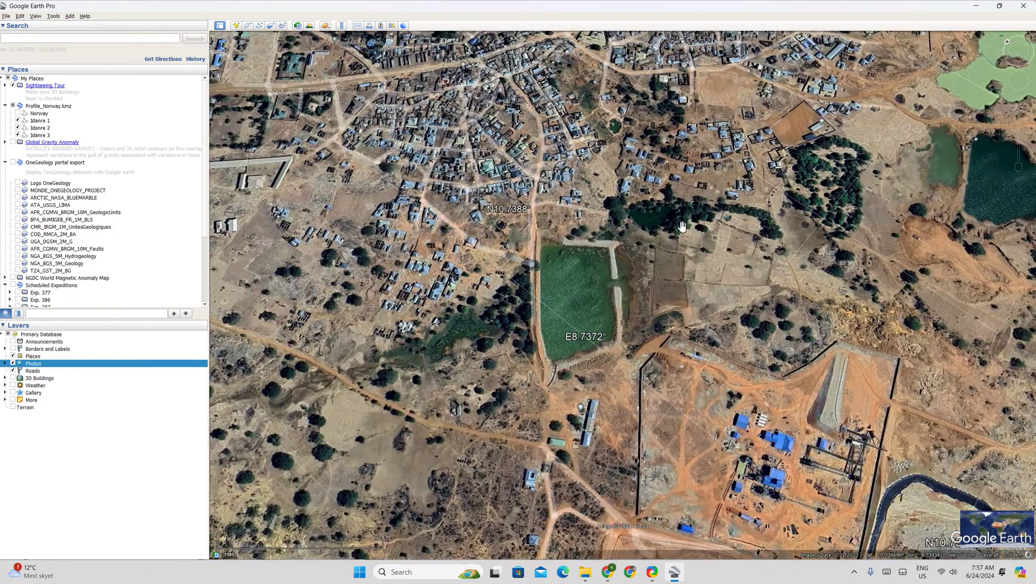
scroll(679, 225, up, 5)
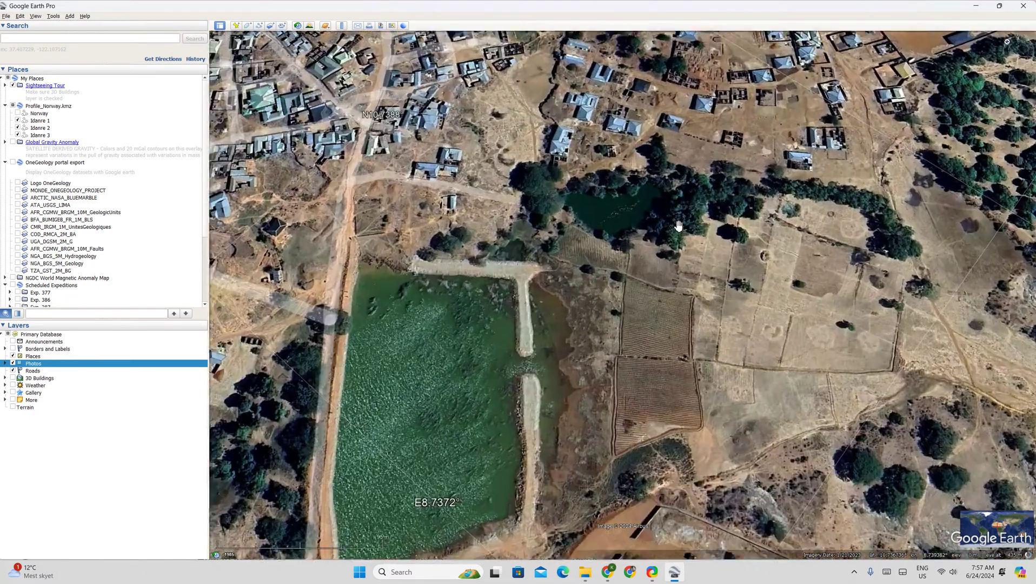
scroll(678, 225, down, 1)
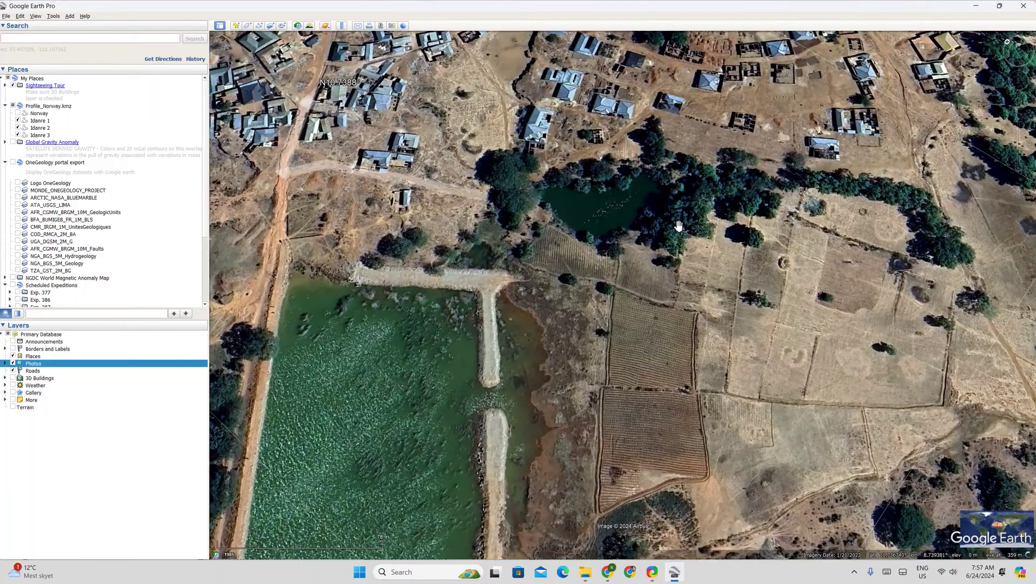
scroll(678, 225, down, 4)
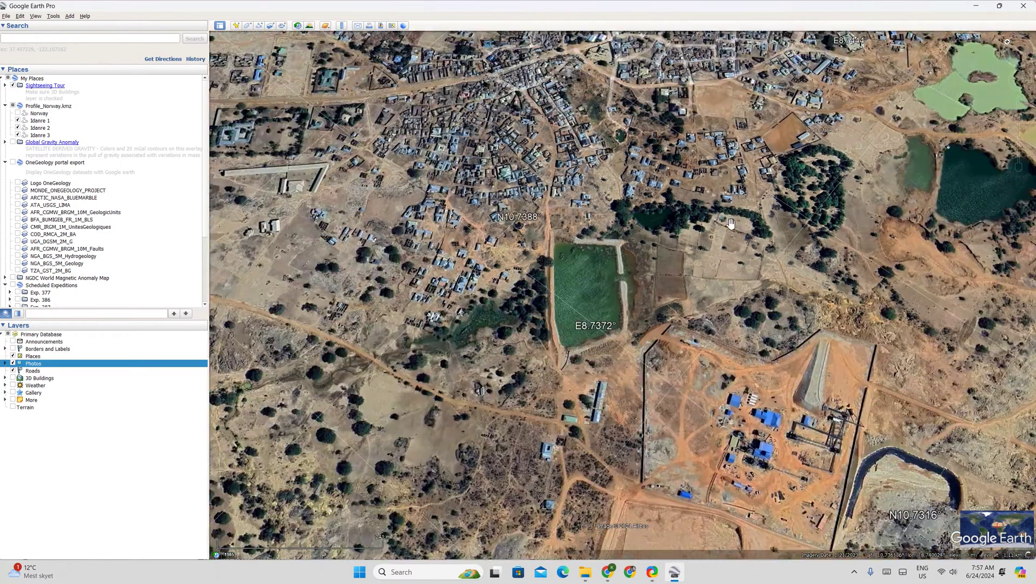
Shift the view to show more of the village and zoom in on it.
mouse_move(730, 223)
mouse_down()
mouse_move(720, 226)
mouse_move(725, 218)
mouse_up()
scroll(885, 128, up, 3)
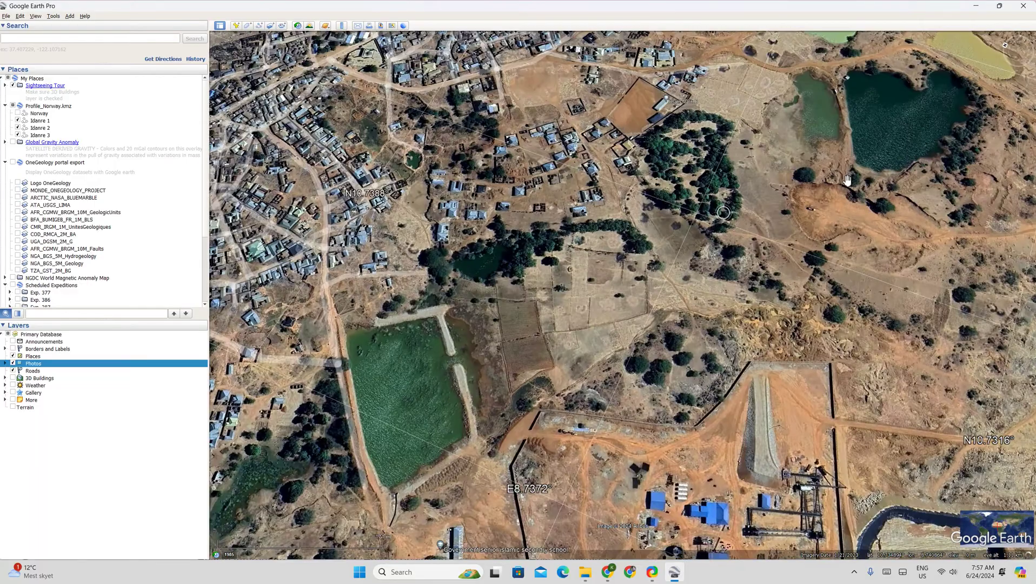
scroll(884, 128, down, 1)
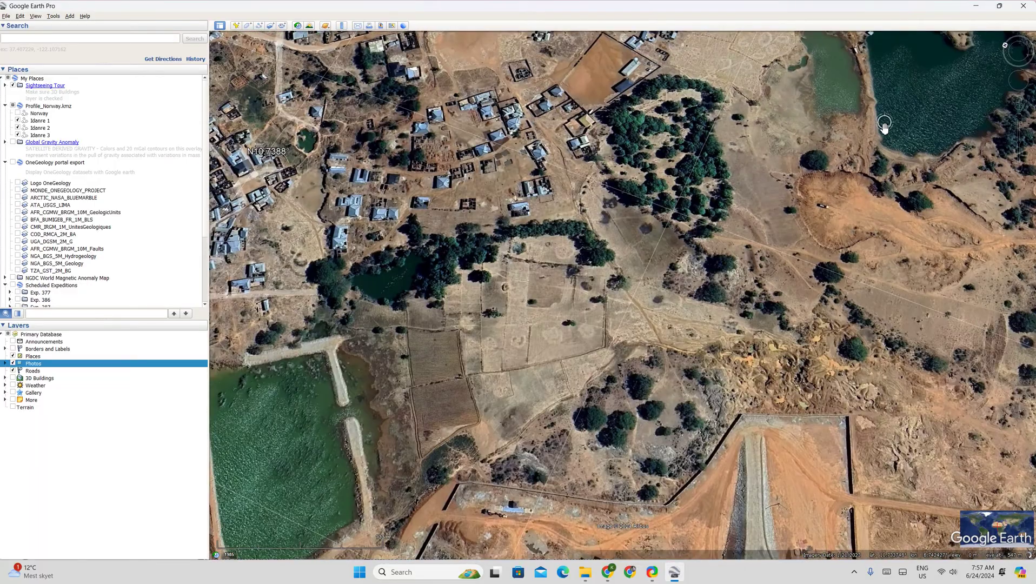
scroll(826, 238, down, 4)
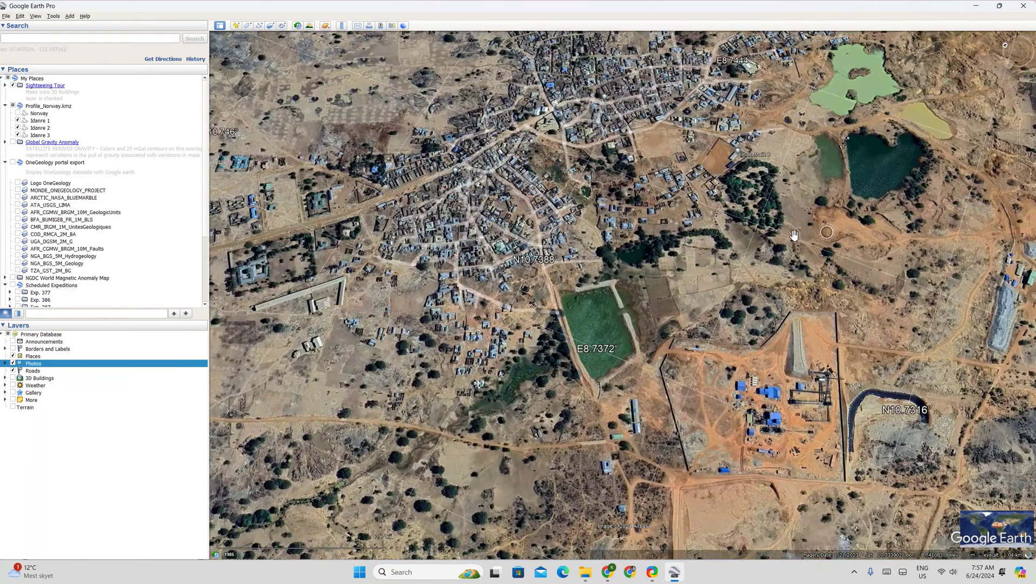
scroll(750, 312, up, 3)
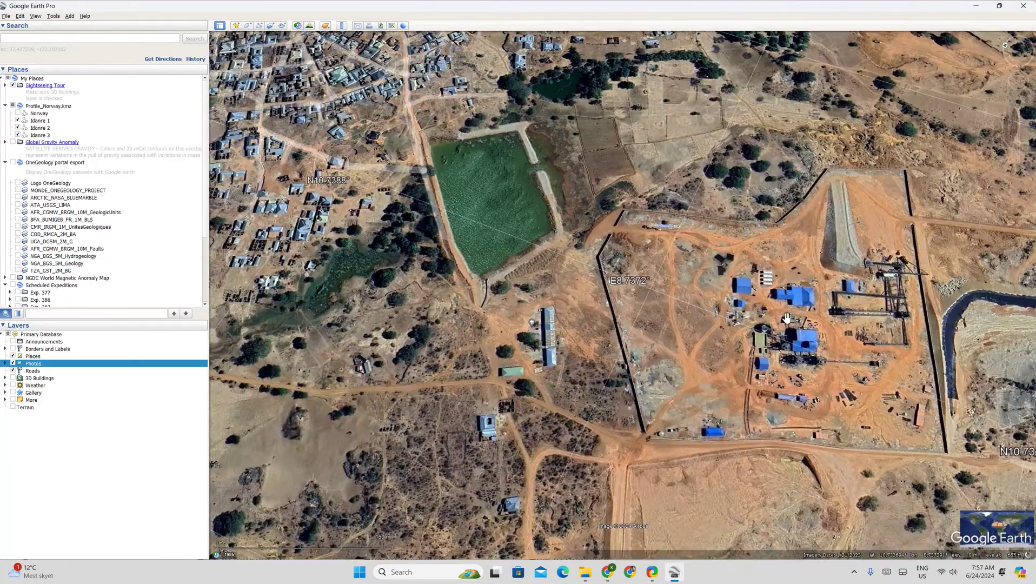
scroll(795, 346, up, 2)
scroll(795, 346, up, 1)
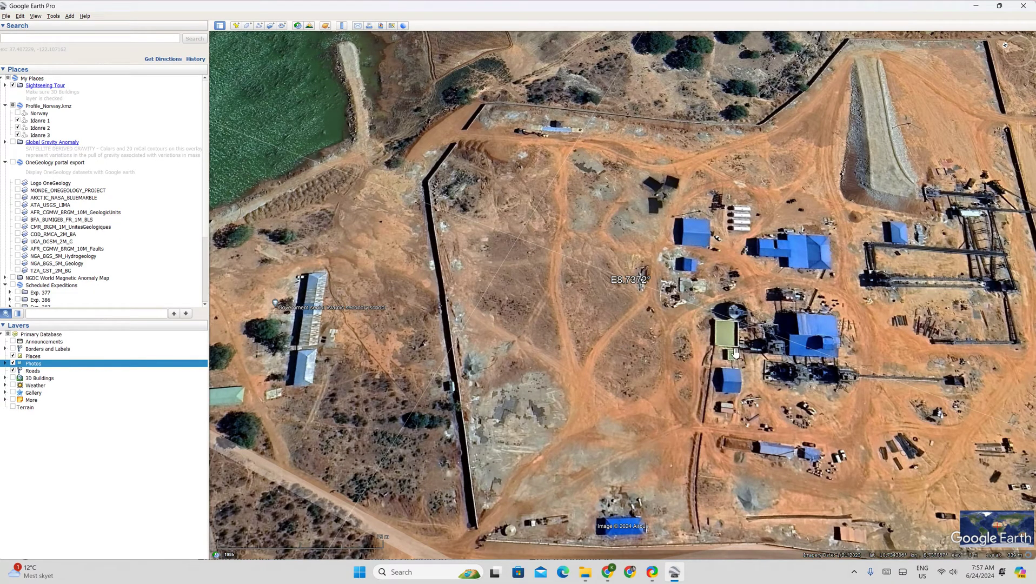
Move over the fenced compound with blue-roofed buildings near E8.7372°, N10.7316°.
drag(525, 321, 524, 285)
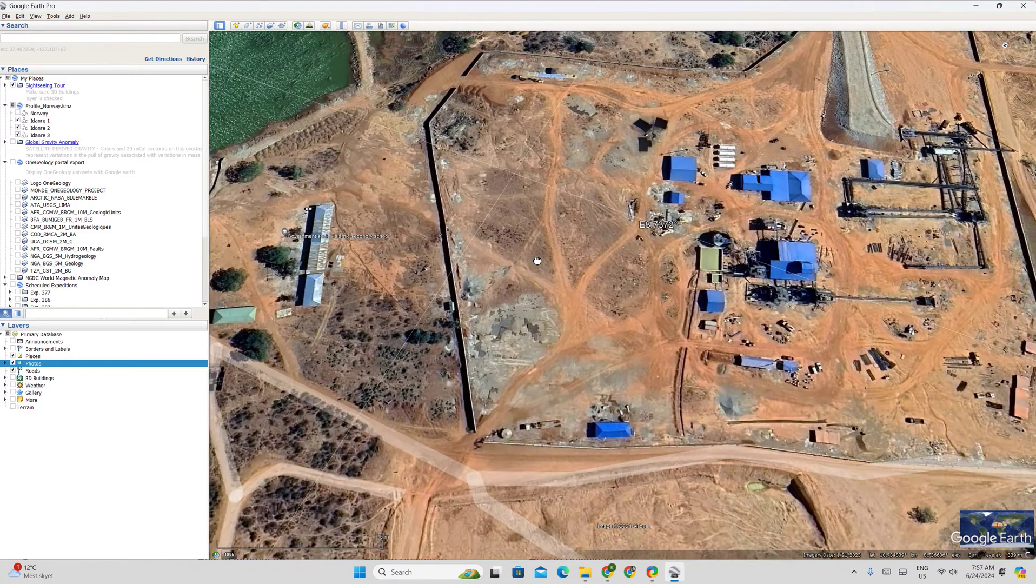
scroll(606, 305, up, 2)
scroll(606, 305, down, 3)
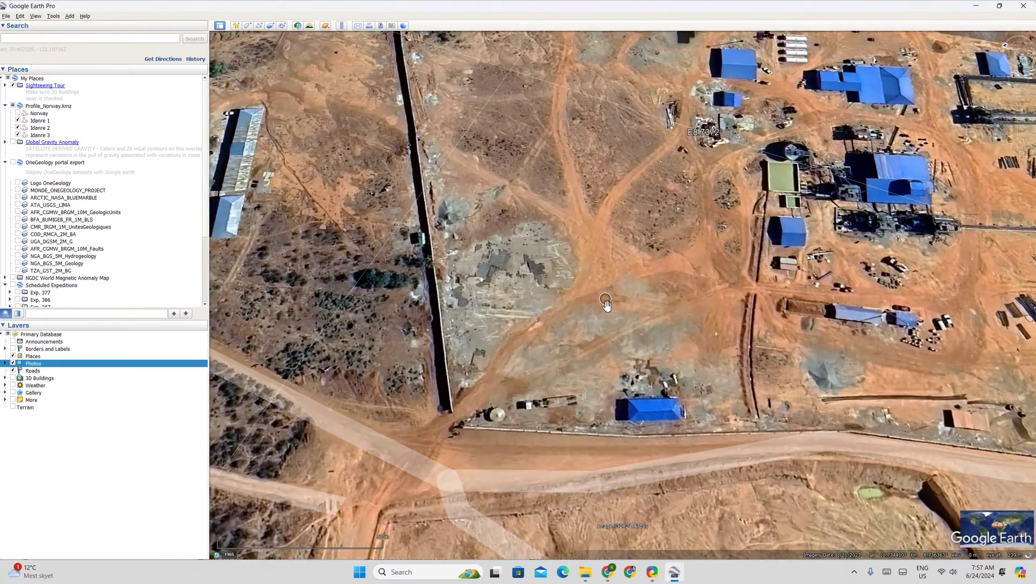
scroll(606, 305, down, 3)
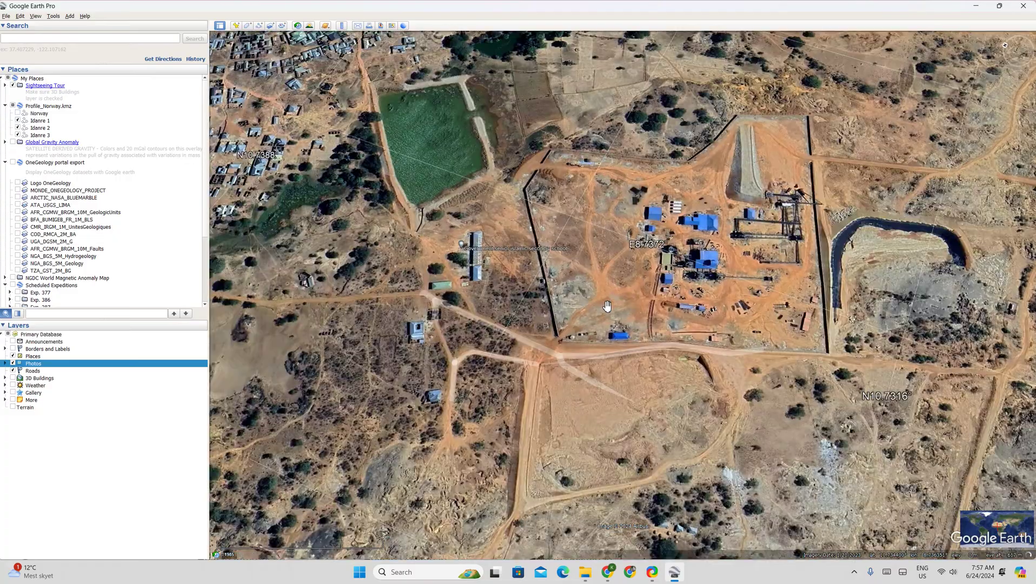
Zoom out from the town and pan across the surrounding terrain to its west.
scroll(606, 305, down, 1)
scroll(606, 305, down, 1)
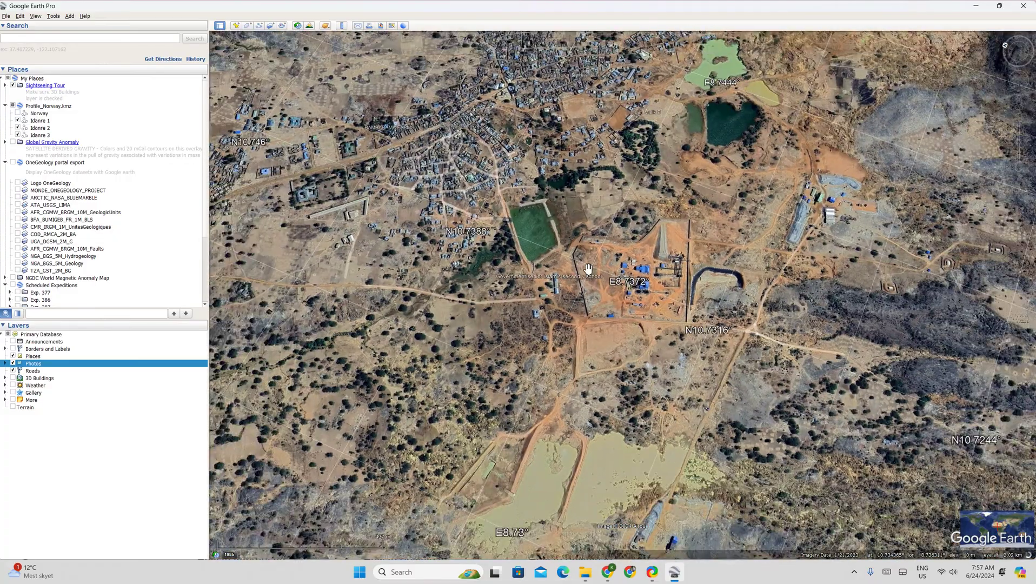
drag(659, 292, 780, 366)
drag(378, 216, 582, 235)
drag(347, 192, 408, 192)
scroll(408, 192, down, 2)
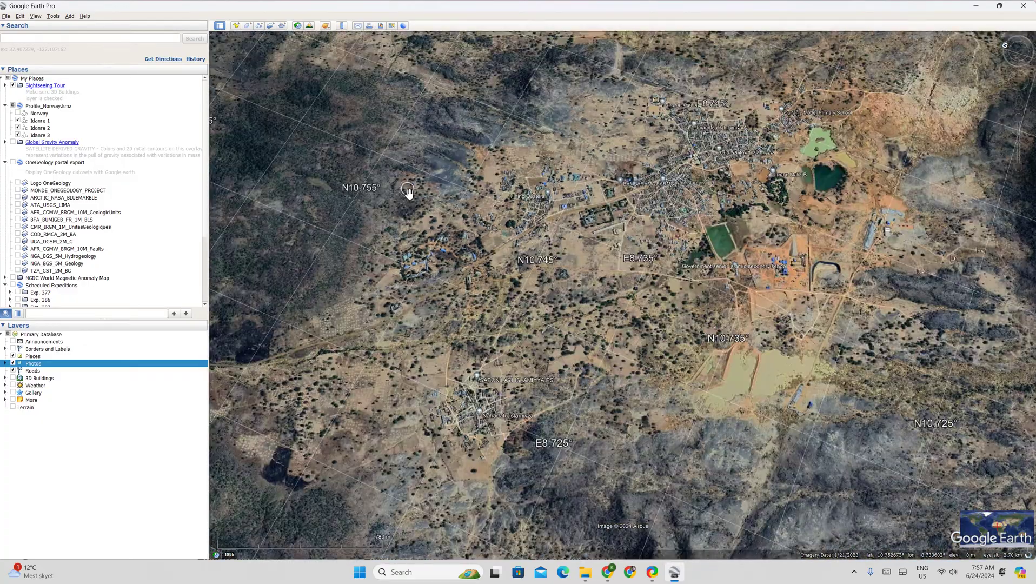
scroll(583, 277, down, 2)
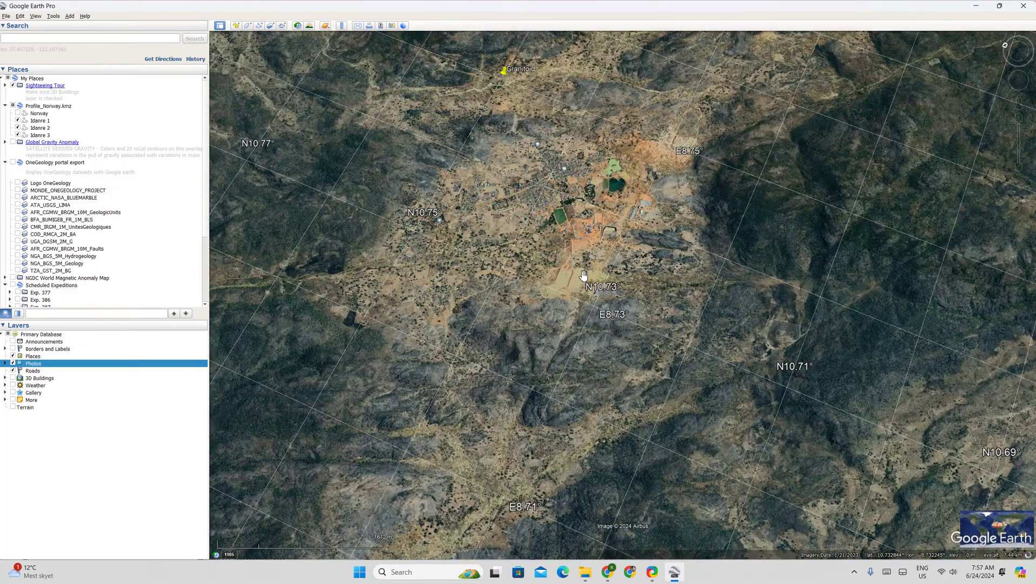
scroll(582, 277, down, 2)
Use the navigation controls to zoom slightly and pan around the ring of hills.
mouse_move(1019, 138)
drag(1019, 145, 1019, 139)
click(1027, 85)
click(1022, 79)
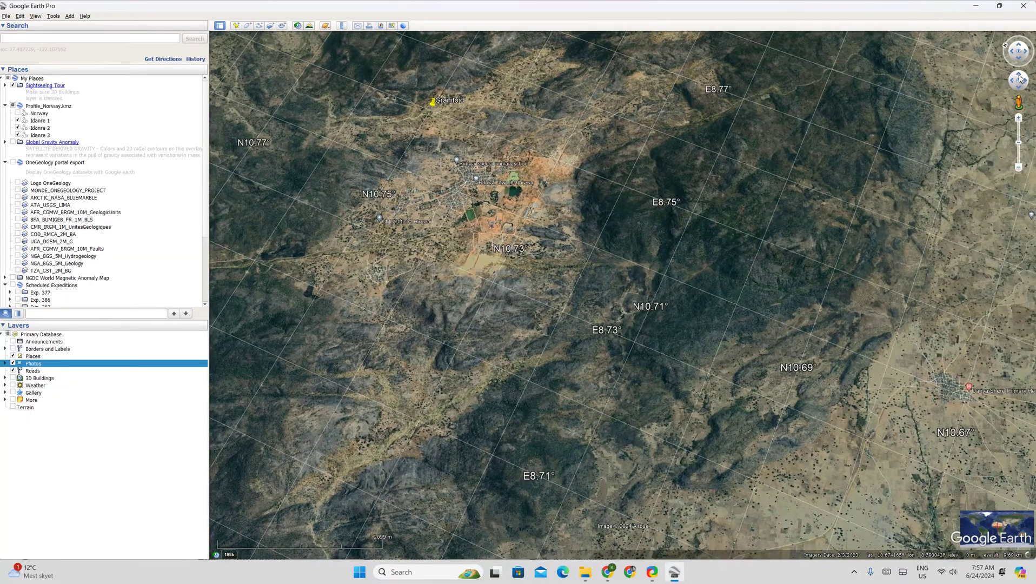
drag(1021, 78, 1020, 78)
drag(616, 163, 631, 150)
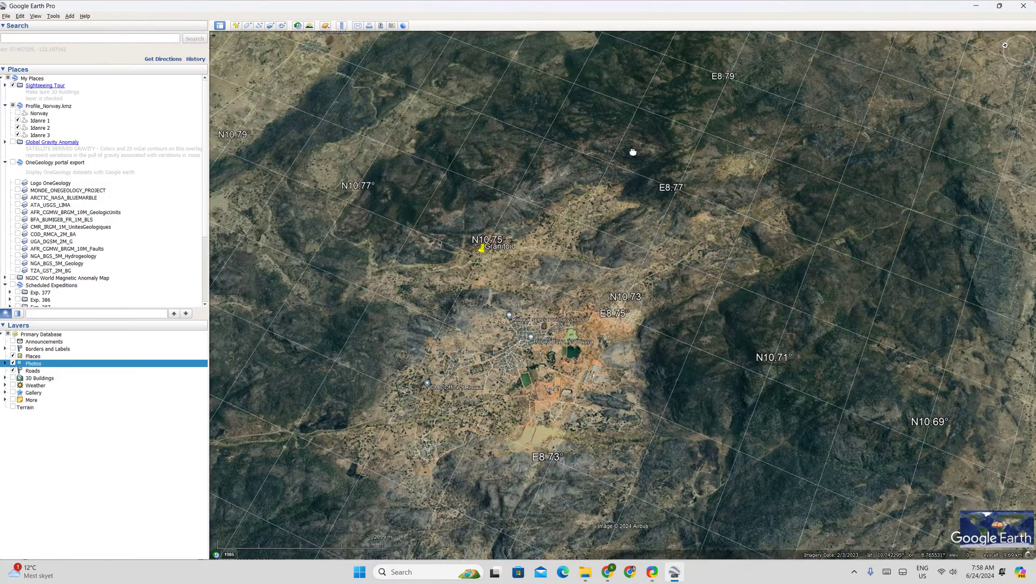
scroll(599, 218, up, 4)
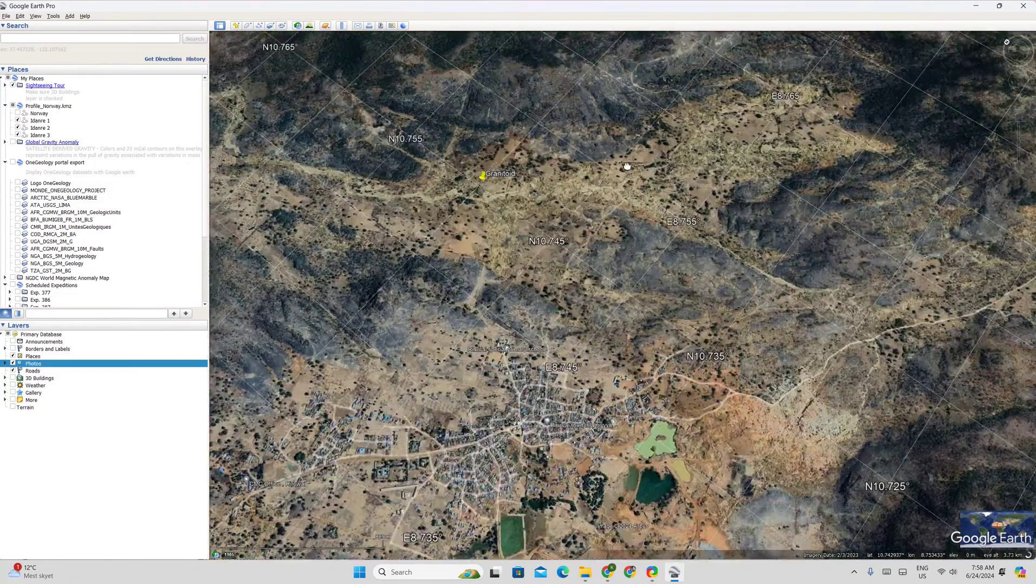
drag(627, 166, 629, 116)
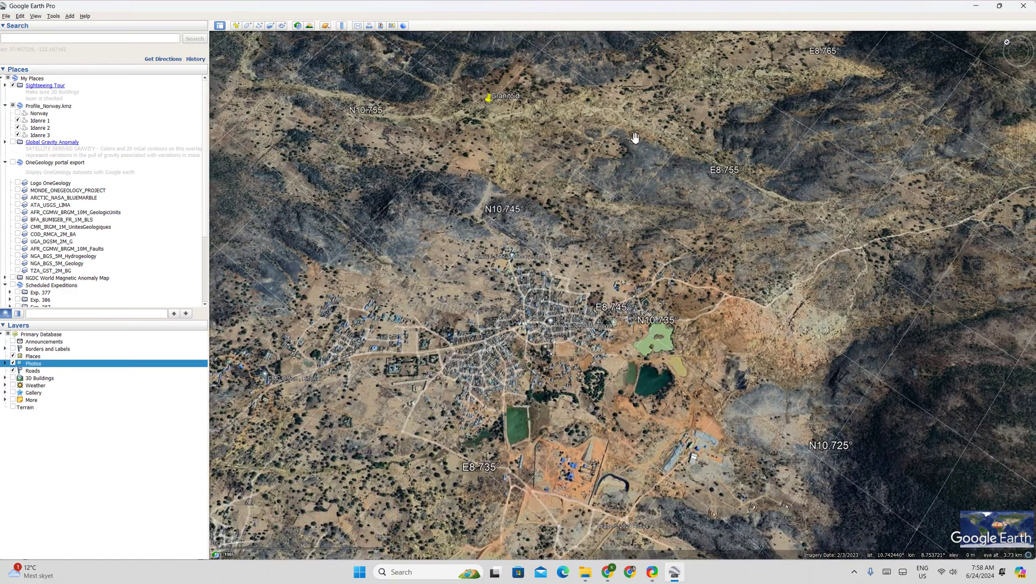
Rotate and pan the regional view around the Granitoid pin, then reset it north-up.
key(shift+Left)
scroll(635, 137, down, 5)
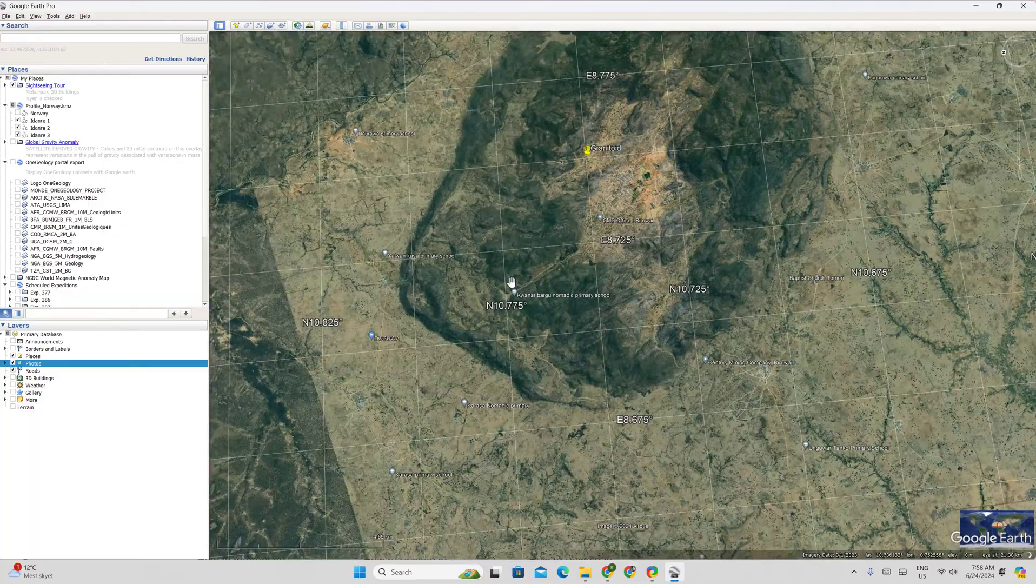
drag(509, 282, 511, 241)
drag(508, 287, 499, 339)
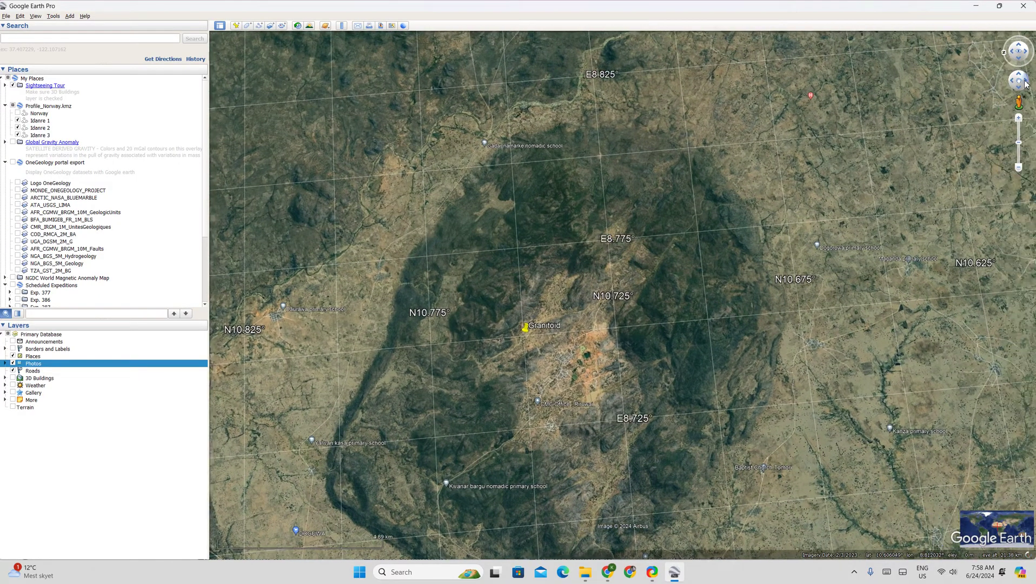
drag(1026, 84, 1020, 78)
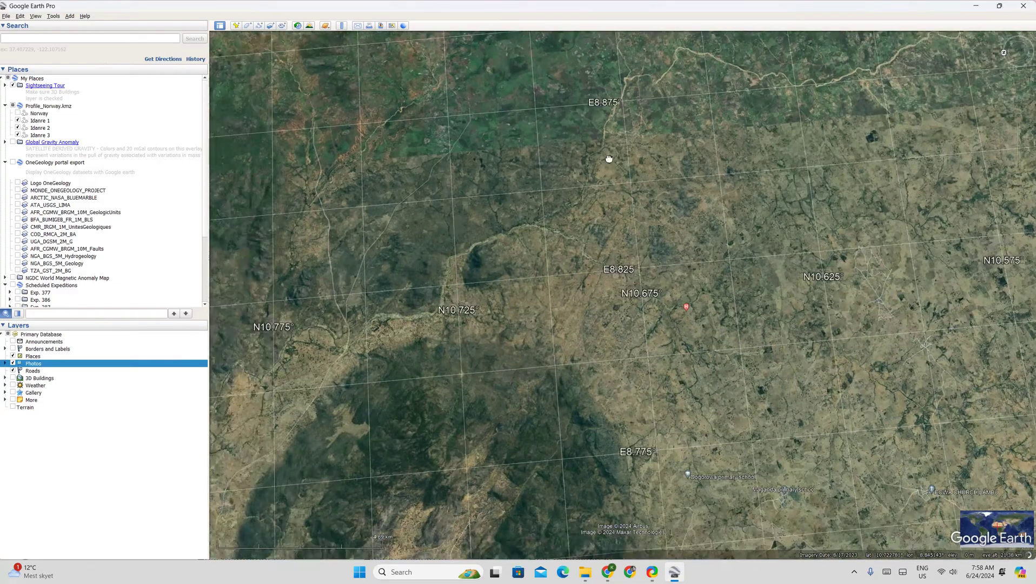
scroll(523, 291, down, 3)
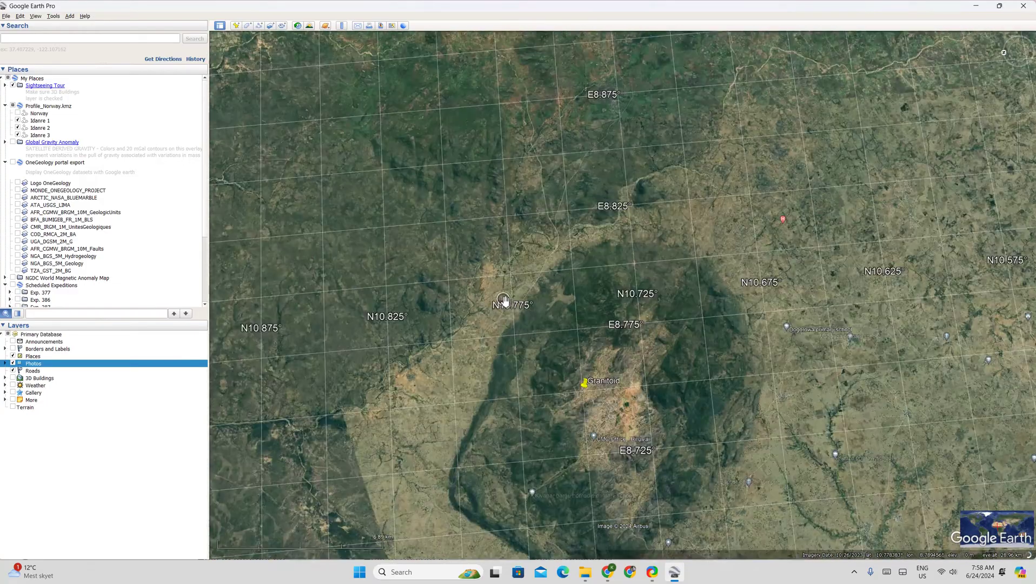
scroll(503, 300, down, 4)
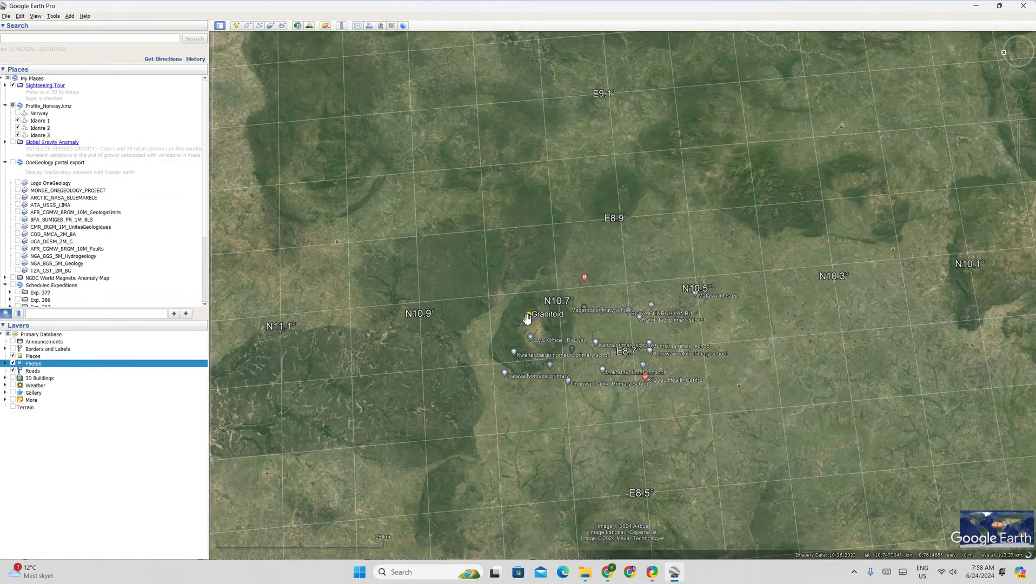
drag(527, 319, 531, 198)
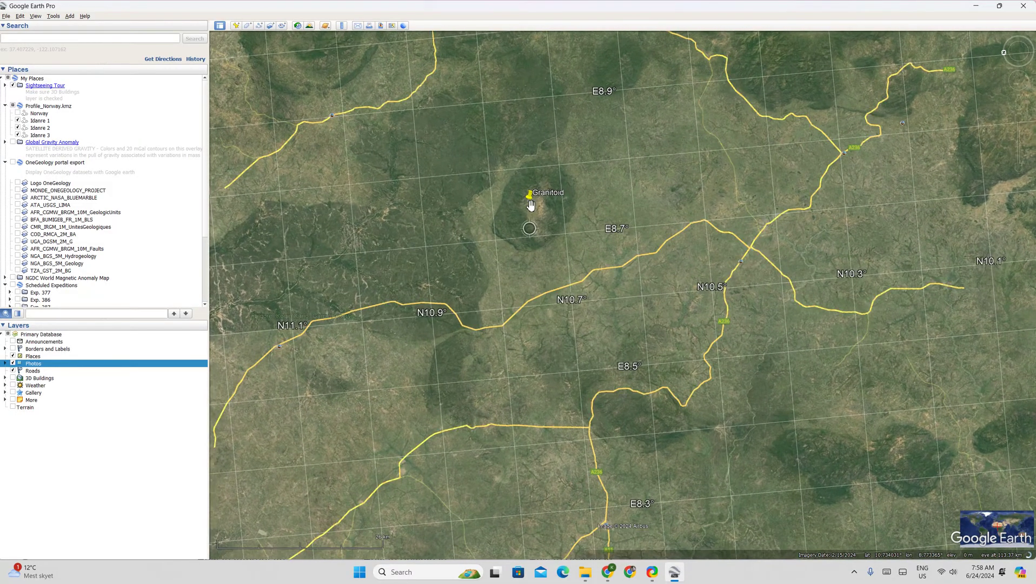
key(n)
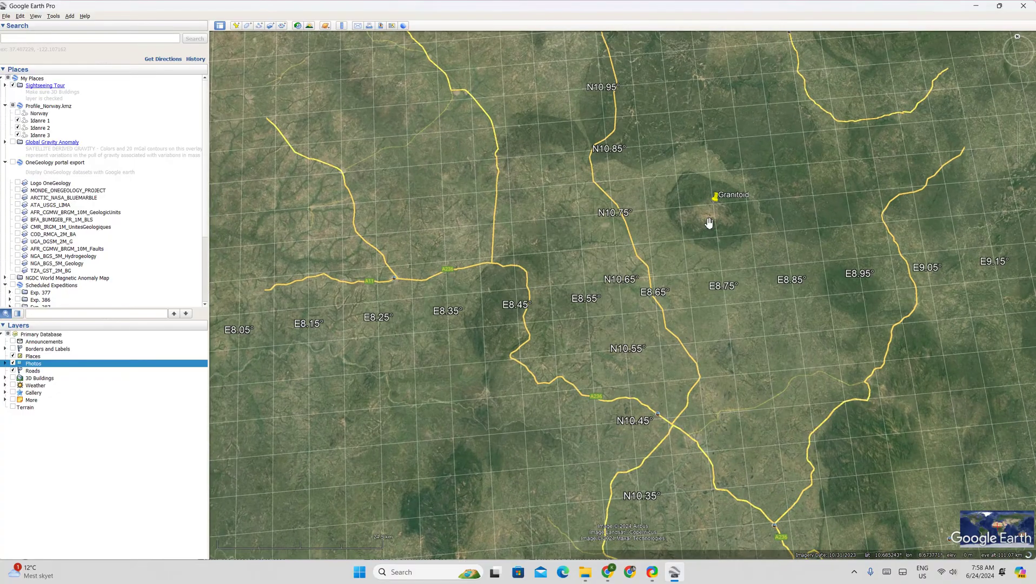
Zoom in and tilt toward the Granitoid ring to see its relief in 3D.
scroll(708, 221, up, 3)
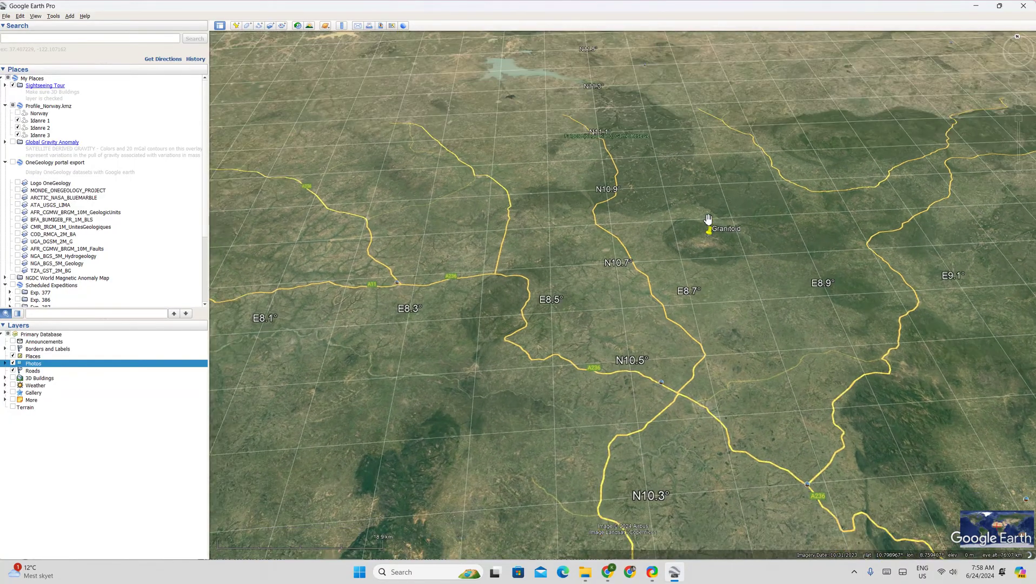
scroll(710, 224, up, 2)
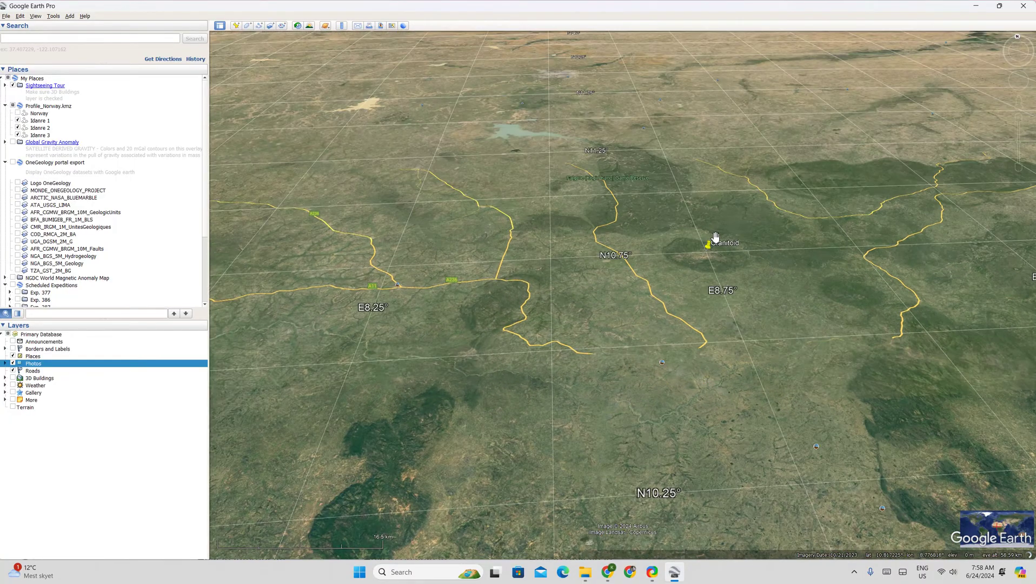
scroll(714, 230, up, 3)
scroll(707, 302, up, 5)
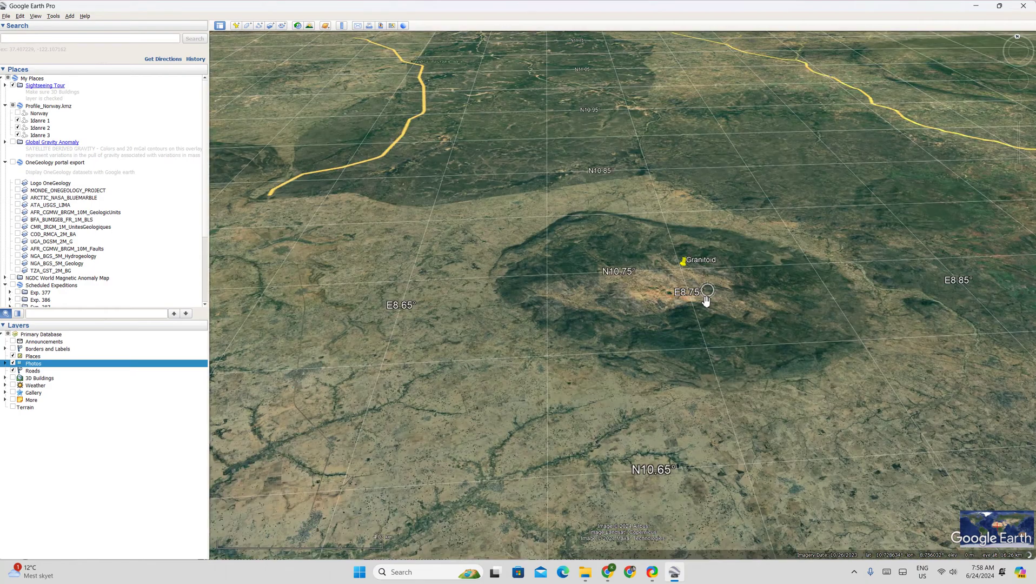
scroll(698, 308, down, 2)
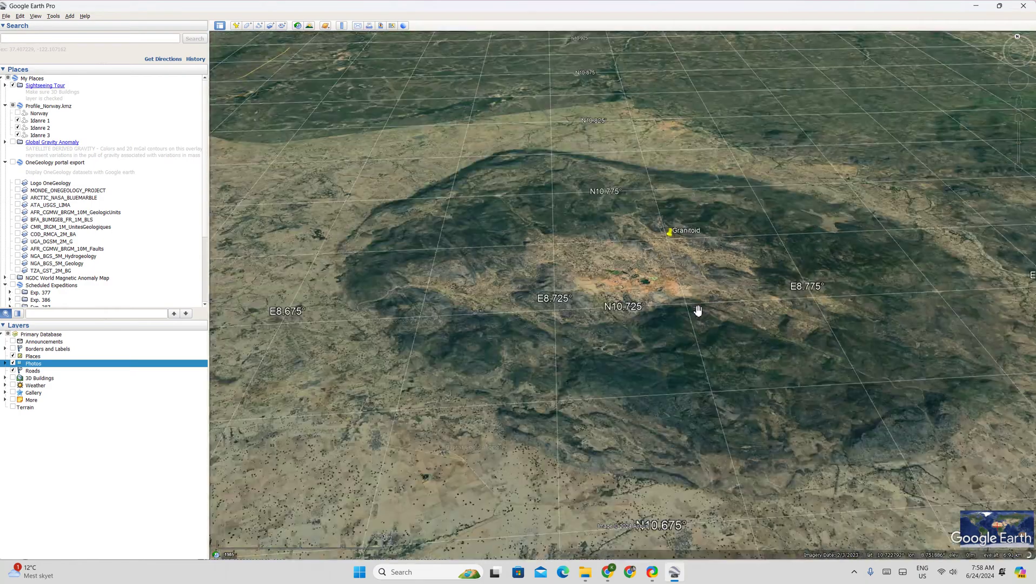
scroll(698, 309, down, 2)
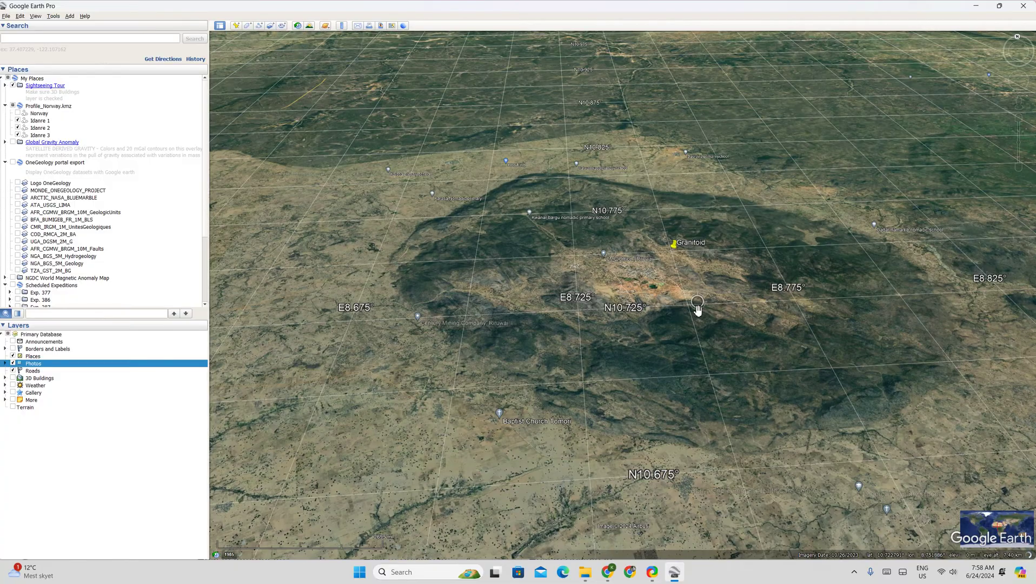
scroll(685, 295, up, 2)
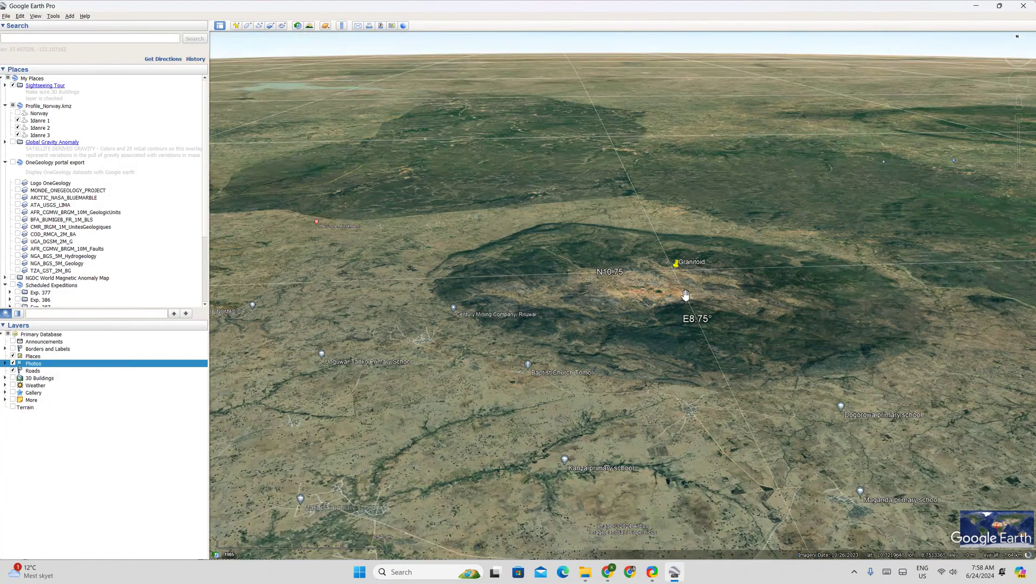
Rotate the 3D view around the ring, then zoom out and pan north to around N10.85°, E8.85°.
key(shift+Right)
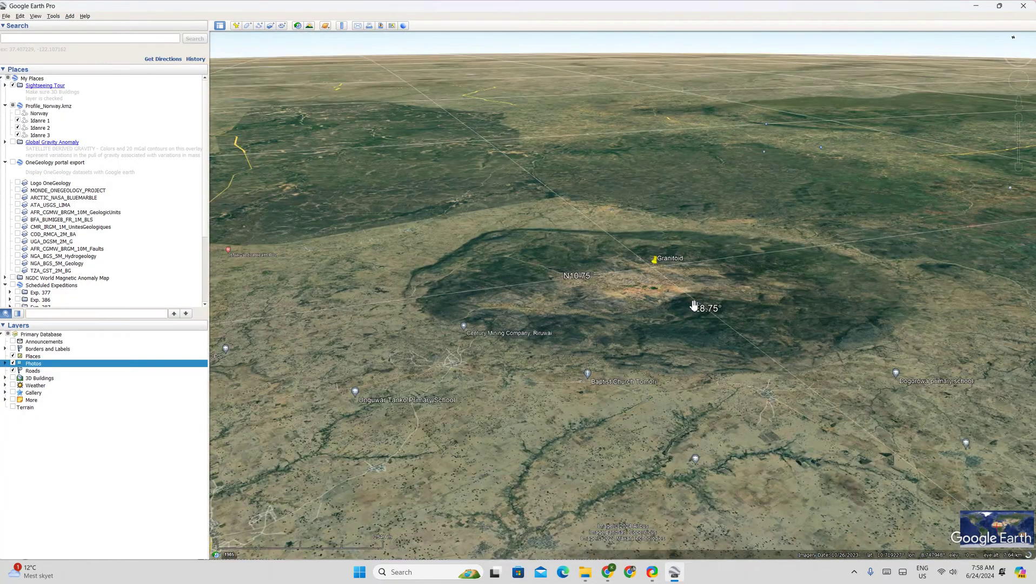
scroll(694, 306, down, 2)
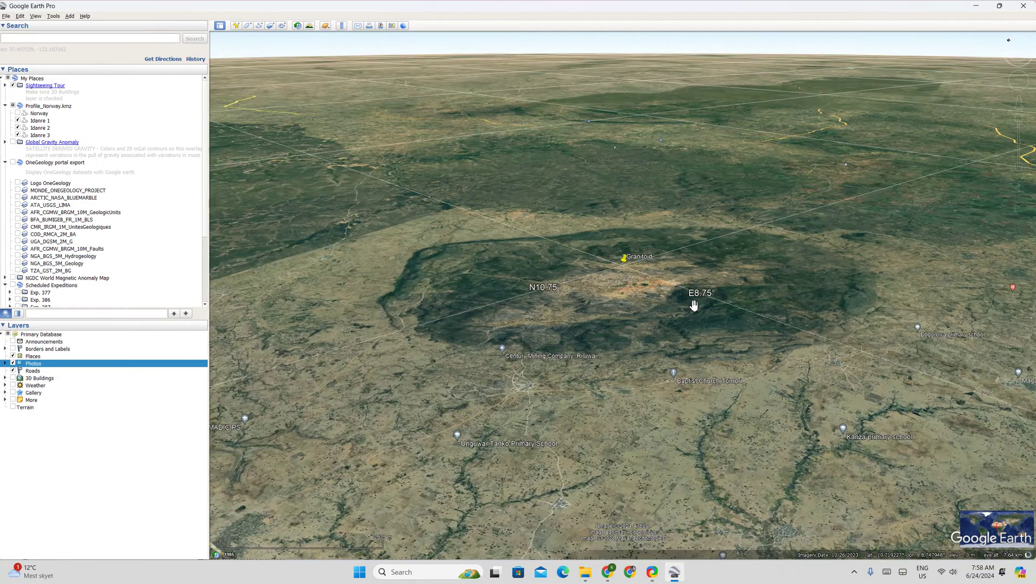
scroll(695, 306, up, 1)
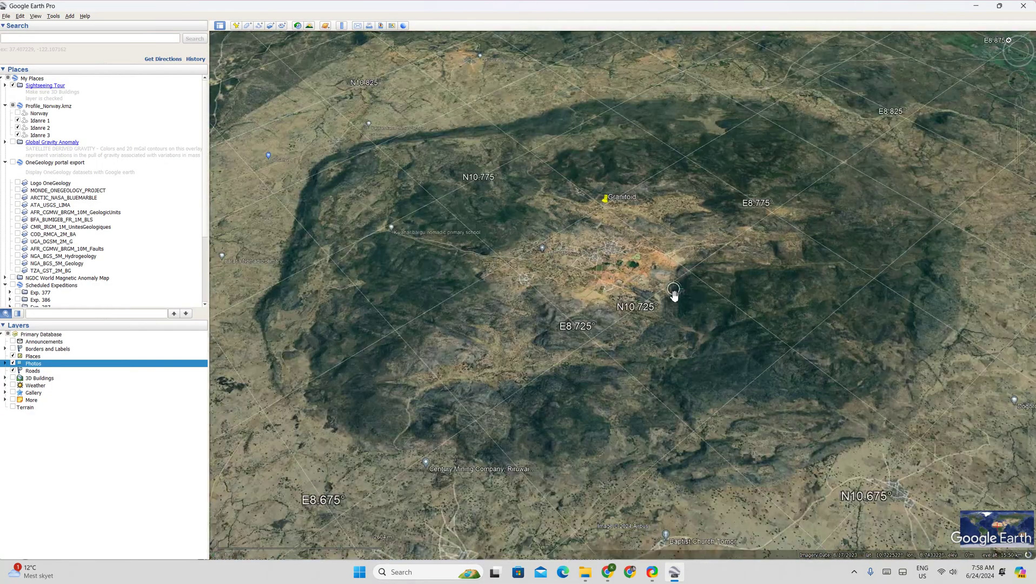
scroll(674, 292, up, 1)
scroll(674, 292, up, 2)
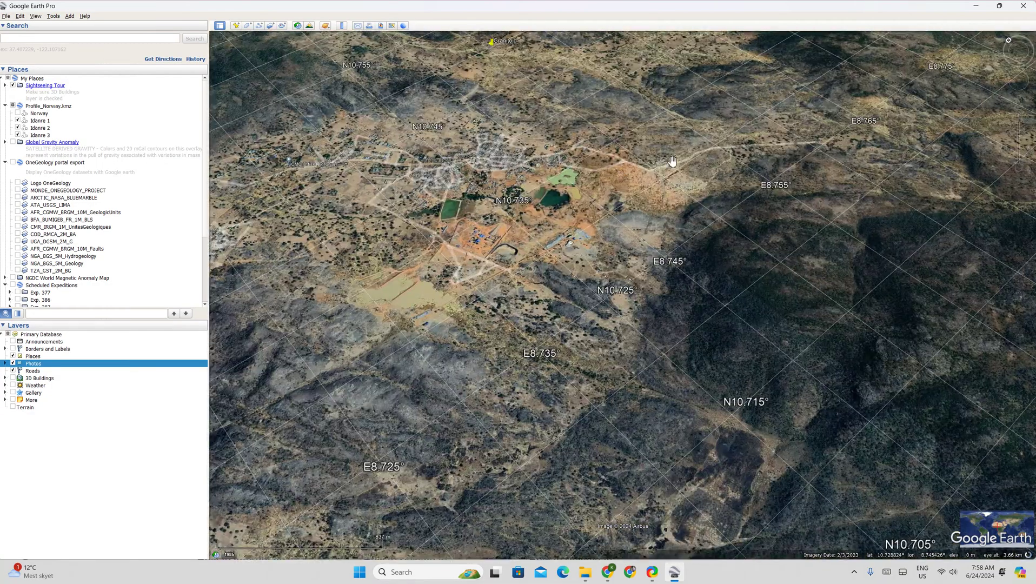
scroll(655, 171, up, 1)
scroll(655, 171, down, 3)
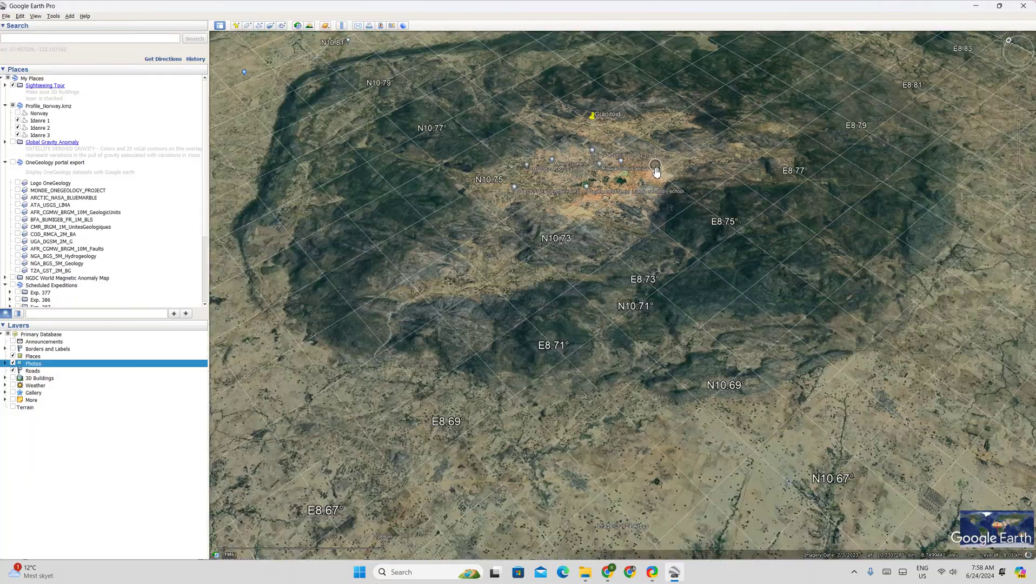
scroll(656, 171, down, 3)
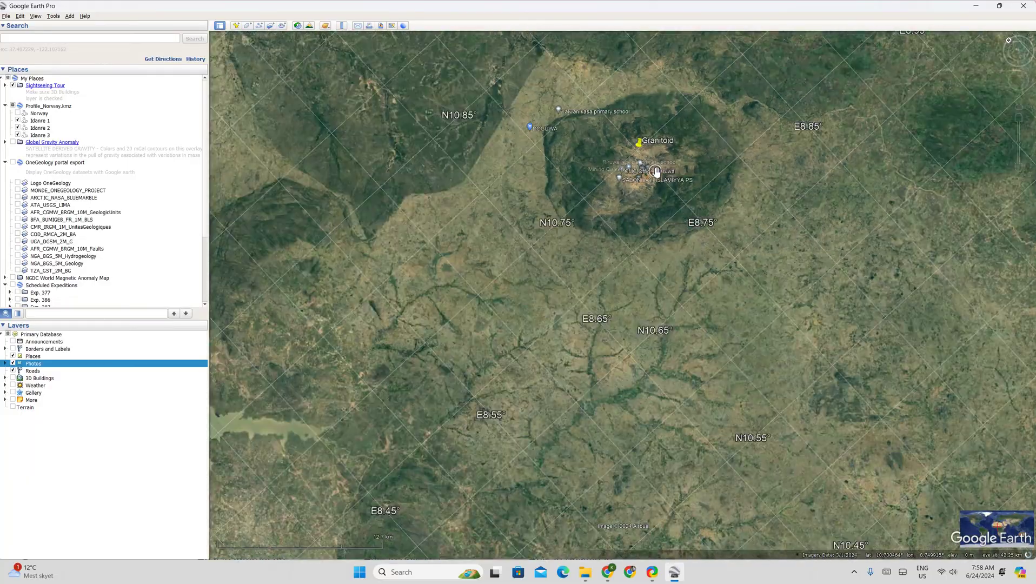
drag(656, 172, 655, 224)
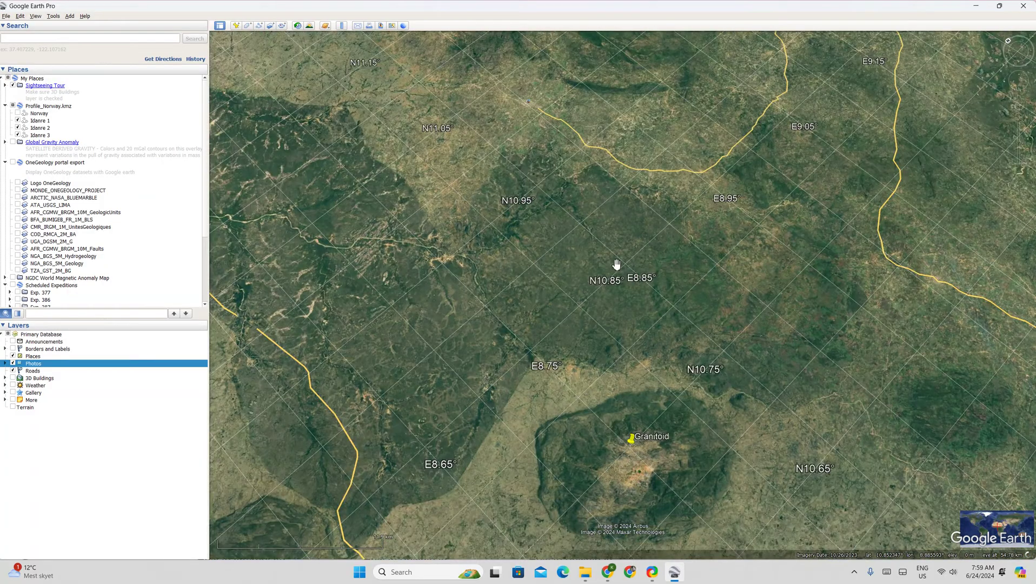
Add a placemark named Riwurai at the ring's centre (10.737818°, 8.733892°) and save it.
drag(613, 309, 612, 224)
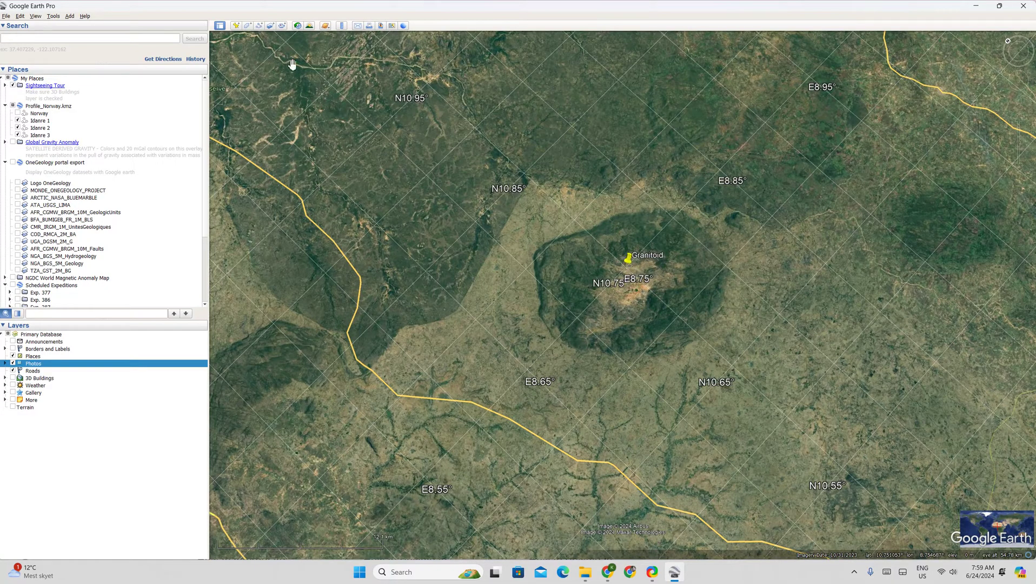
click(237, 26)
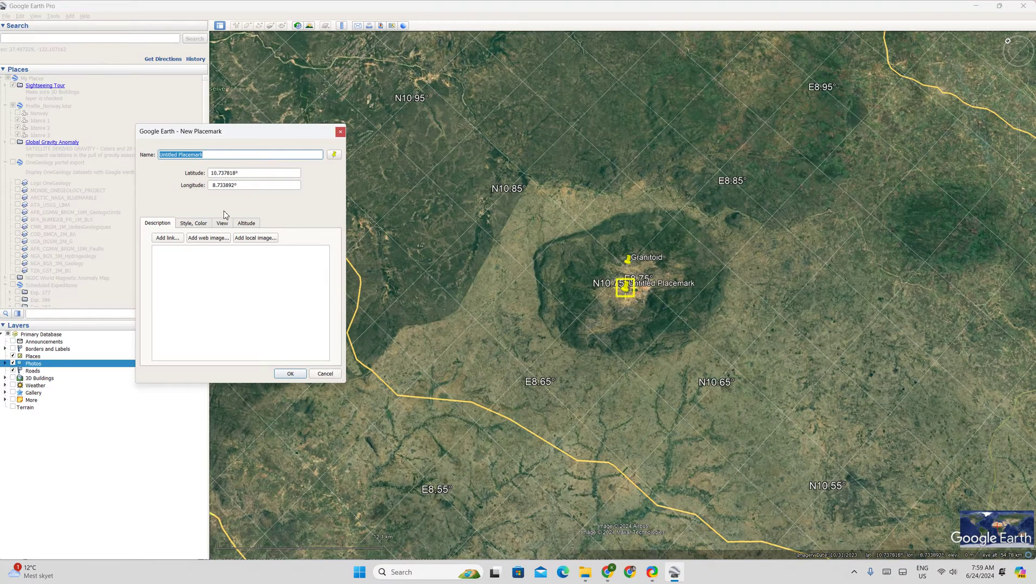
text(Ti)
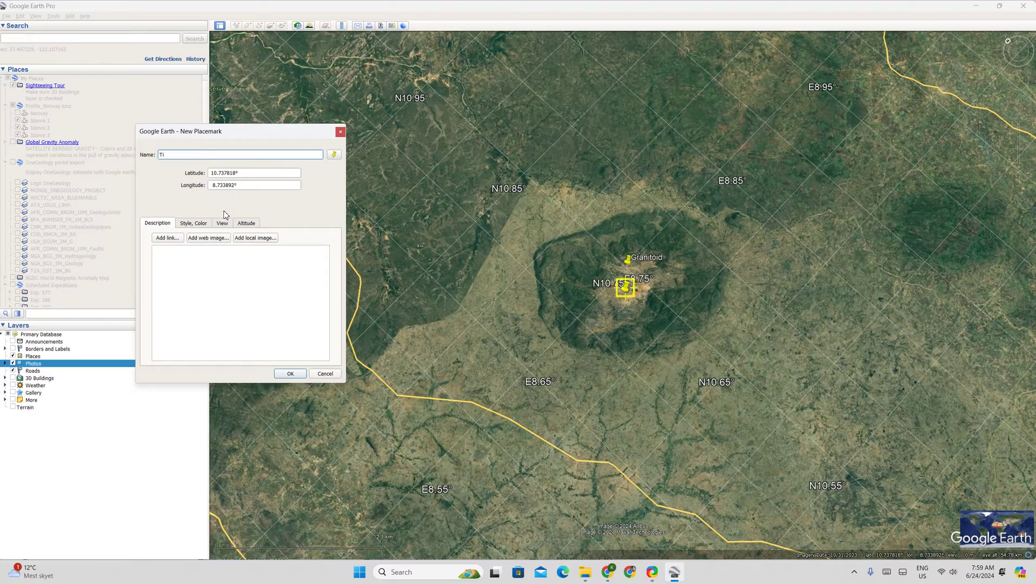
text(w)
key(BackSpace)
text(Riwurai)
click(193, 224)
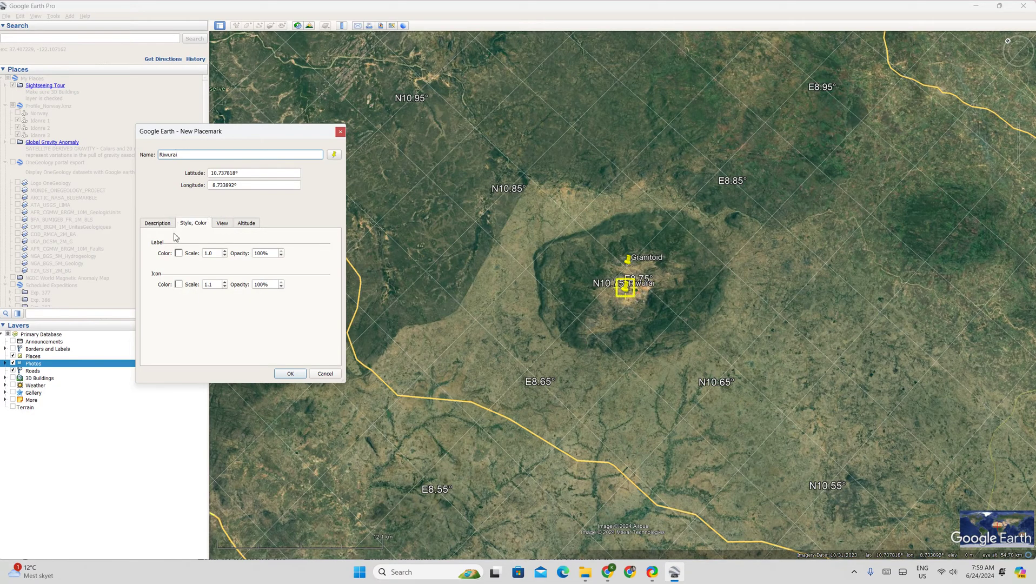
click(290, 374)
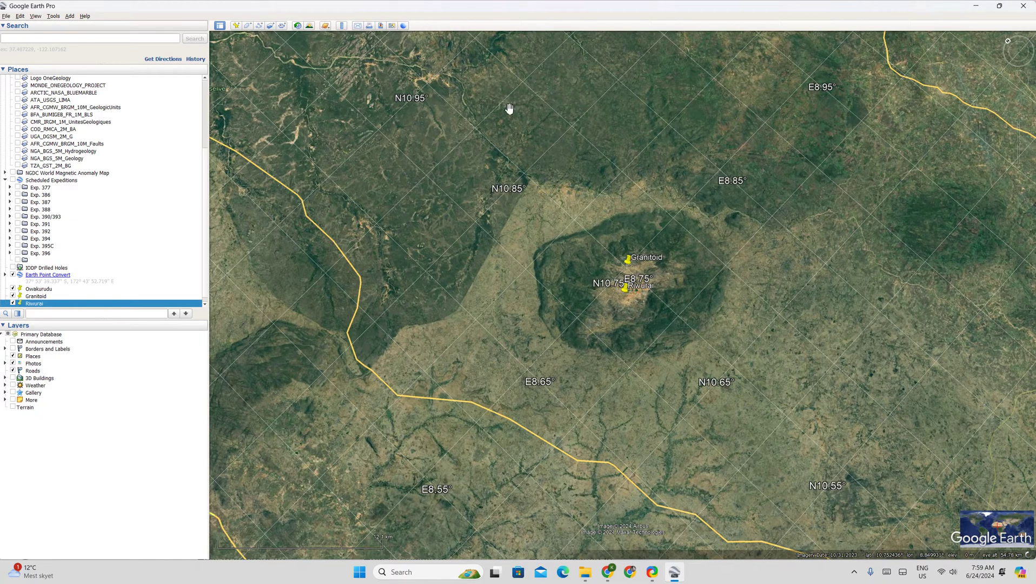
Start a new path southwest of the ring and draw it through the ring's centre.
click(259, 27)
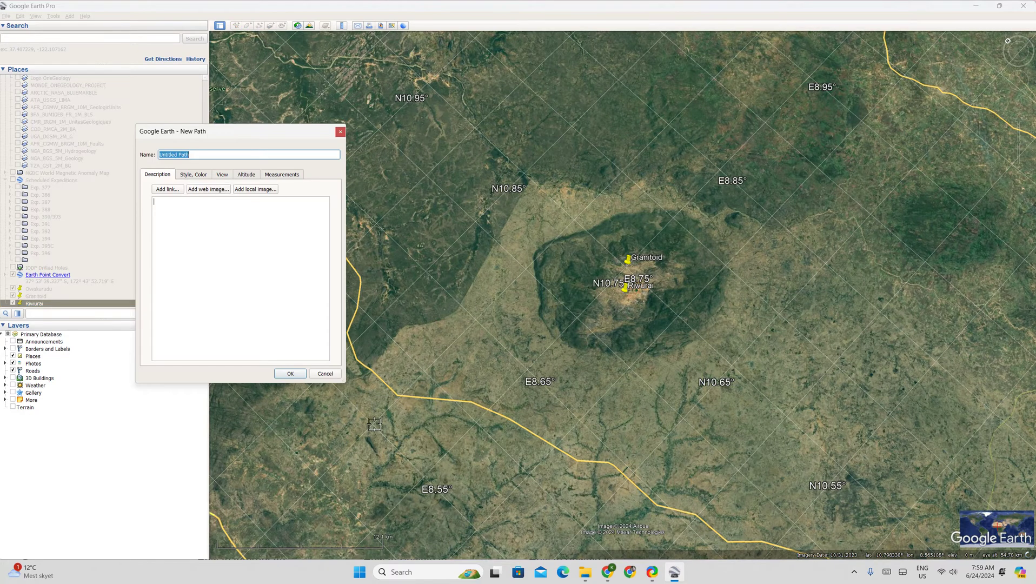
click(387, 447)
click(442, 409)
click(473, 375)
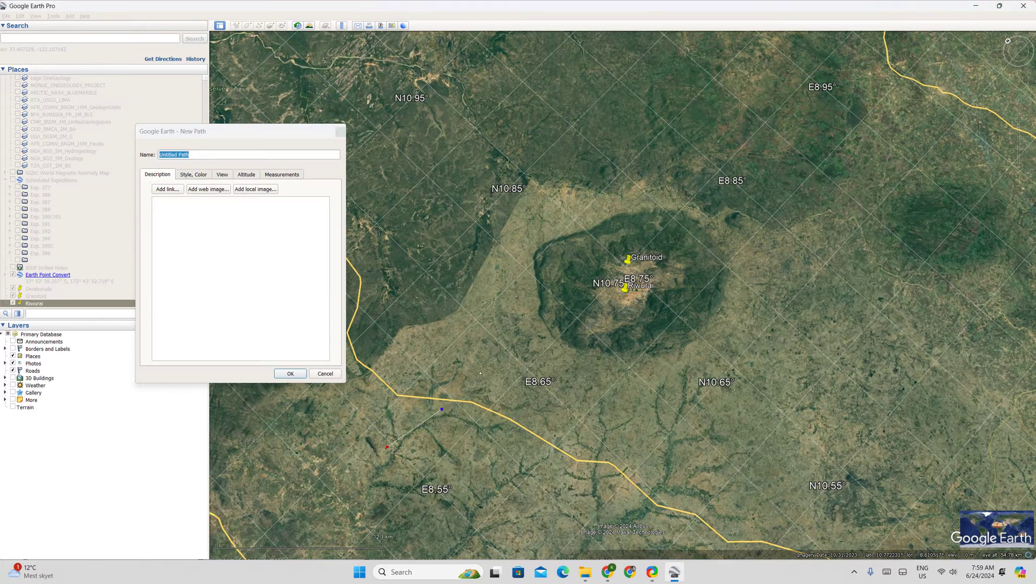
click(540, 332)
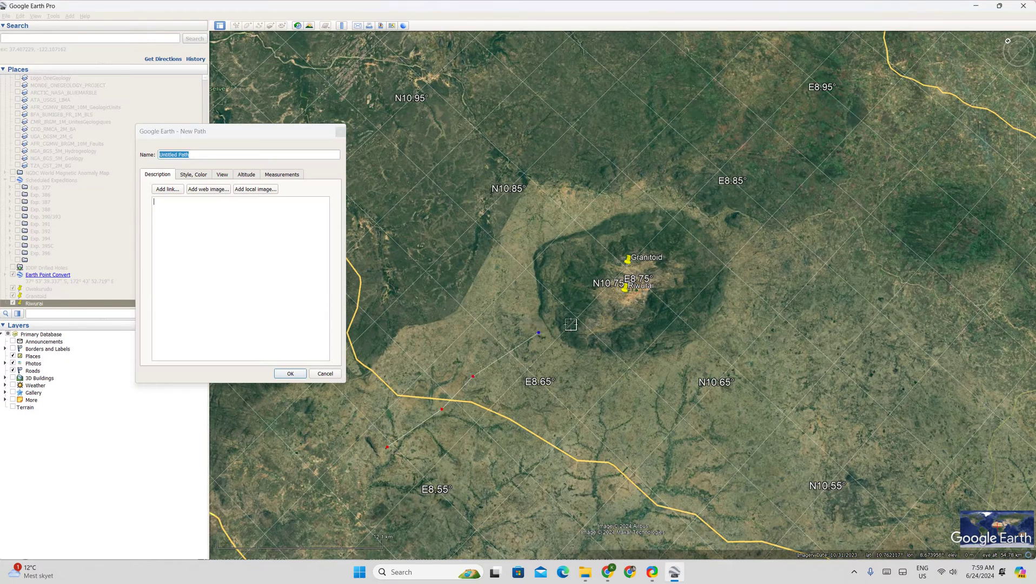
click(595, 305)
click(620, 293)
click(630, 288)
click(671, 266)
click(688, 247)
Extend the path northeast beyond the ring toward the northeast highland.
click(700, 240)
click(718, 225)
click(739, 211)
click(758, 200)
click(808, 183)
click(848, 169)
click(894, 134)
click(919, 149)
Turn the path south along the east side, ending in the southeast.
click(945, 181)
click(950, 206)
click(964, 229)
click(976, 253)
click(982, 270)
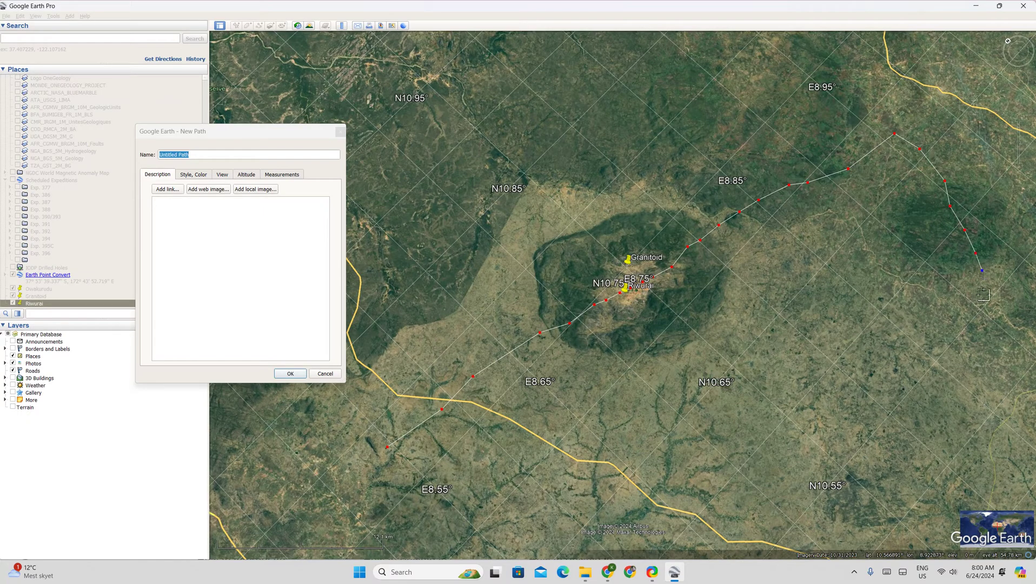
click(983, 294)
click(976, 352)
click(986, 379)
click(993, 396)
click(205, 156)
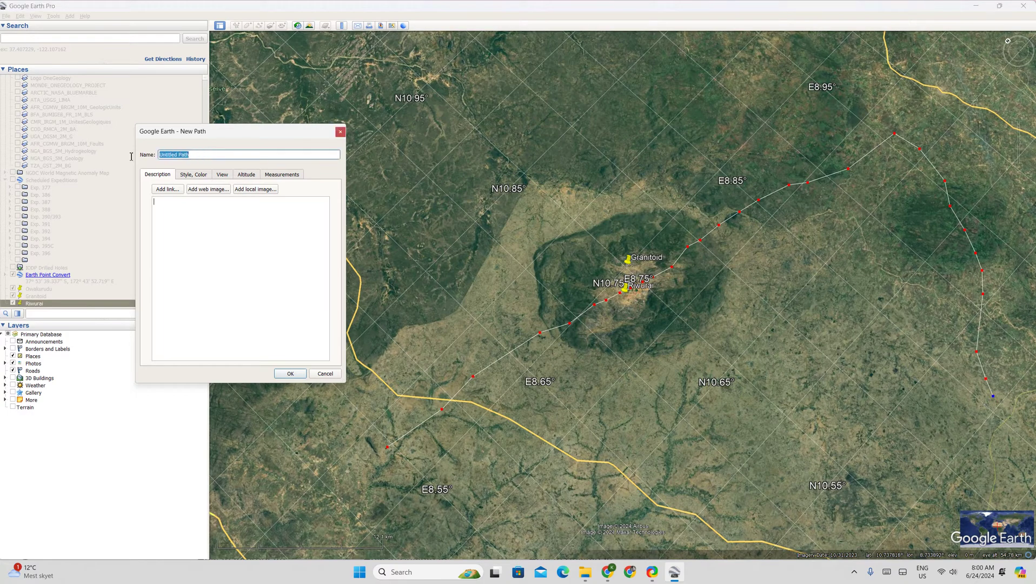
Name the path Ab, save it, and show its elevation profile (71.1 km, max 1110 m).
text(Ab)
click(289, 374)
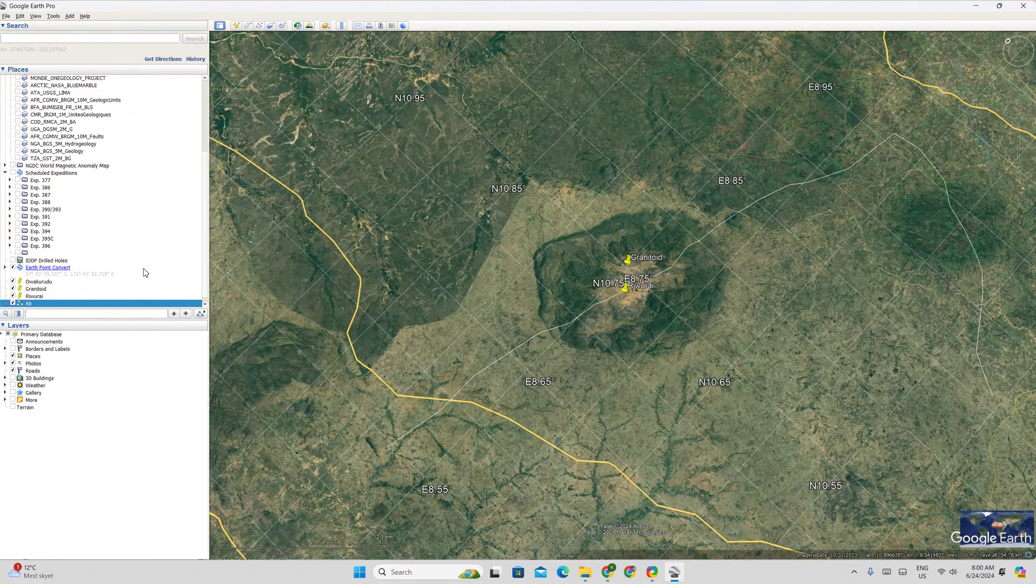
scroll(28, 302, up, 5)
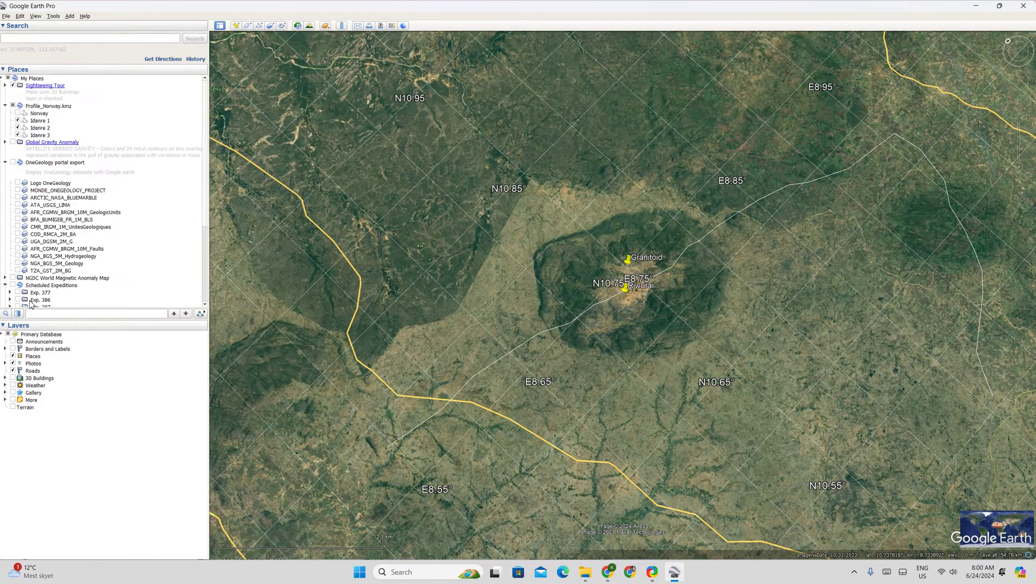
scroll(31, 304, down, 5)
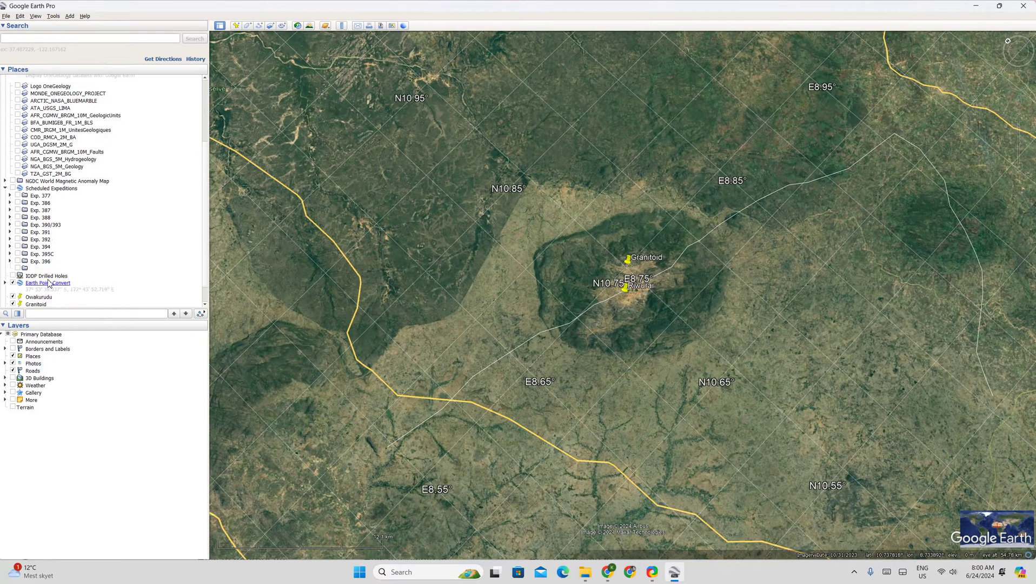
scroll(49, 284, down, 2)
right_click(31, 297)
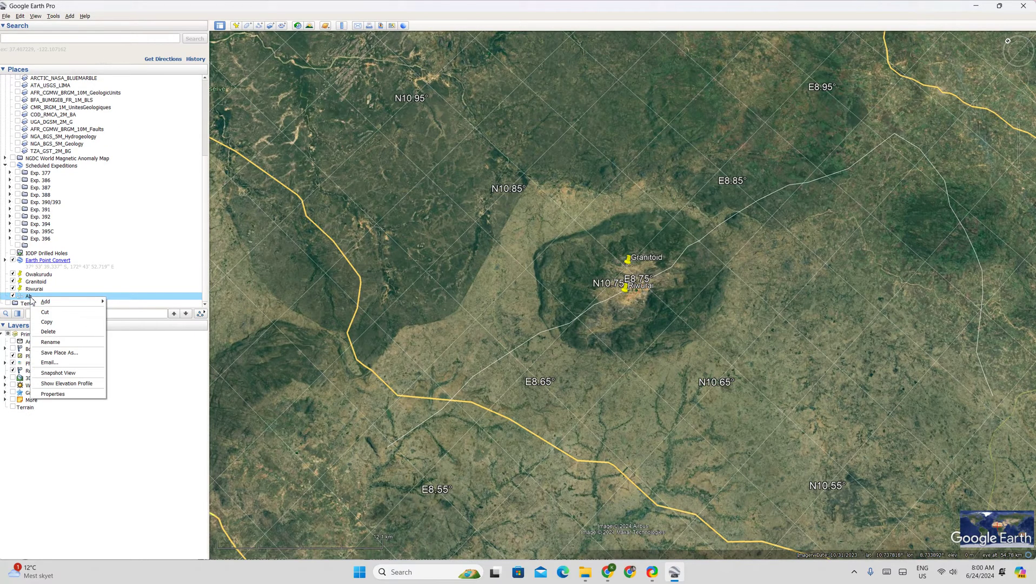
click(85, 384)
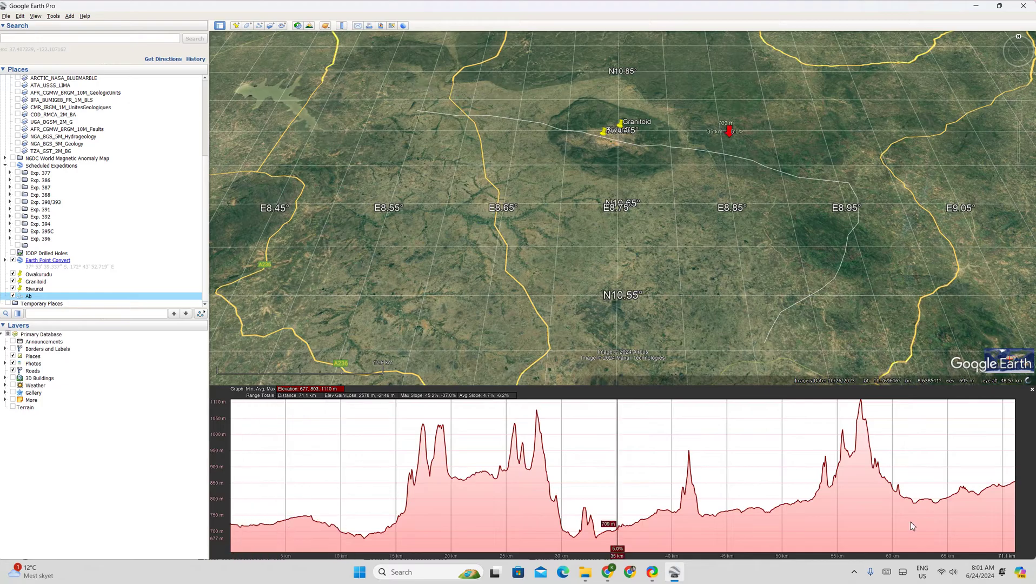
Close the Ab elevation profile, zoom in on the ring complex, and copy the map view as an image.
click(1032, 390)
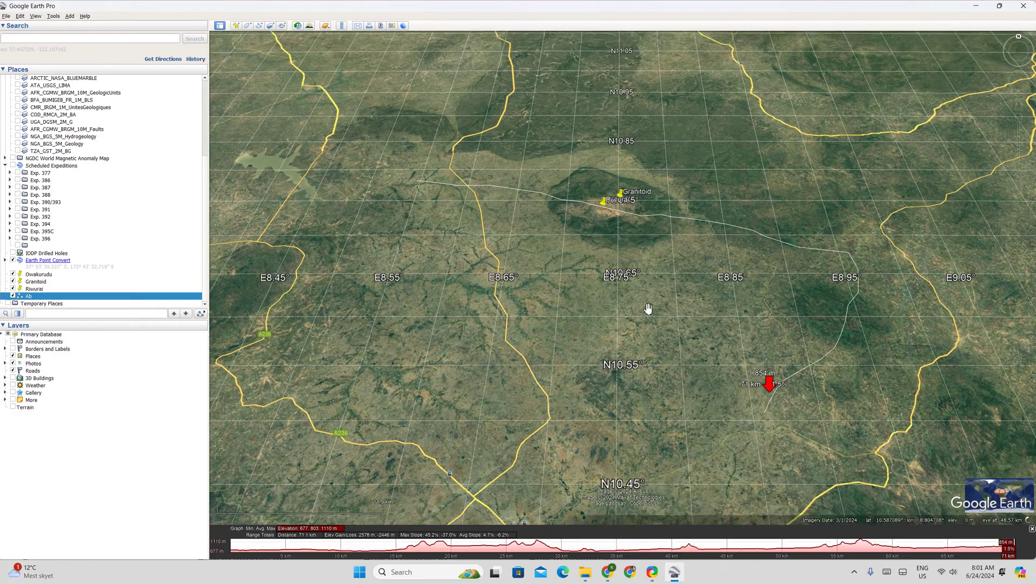
scroll(643, 294, up, 3)
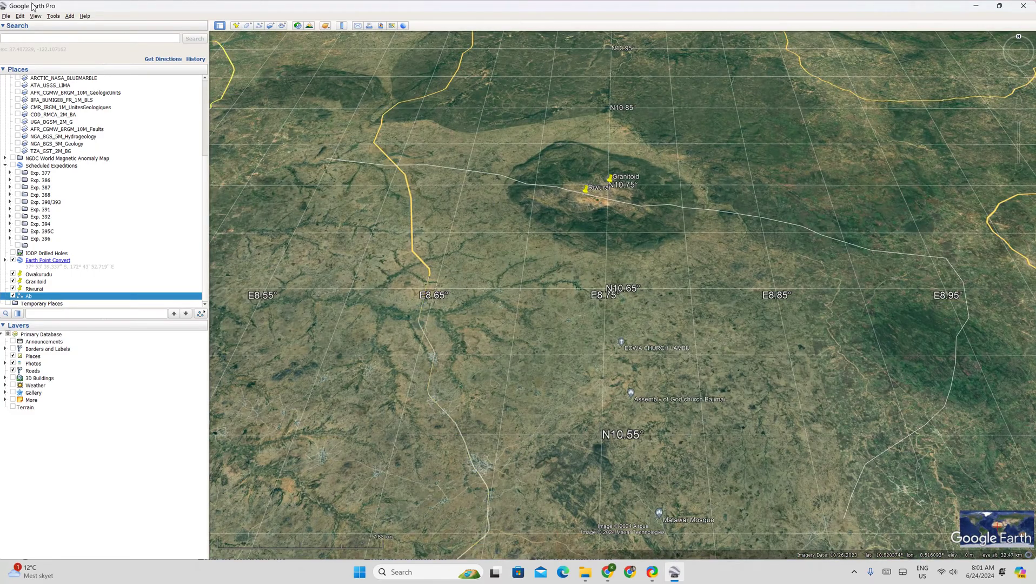
click(7, 16)
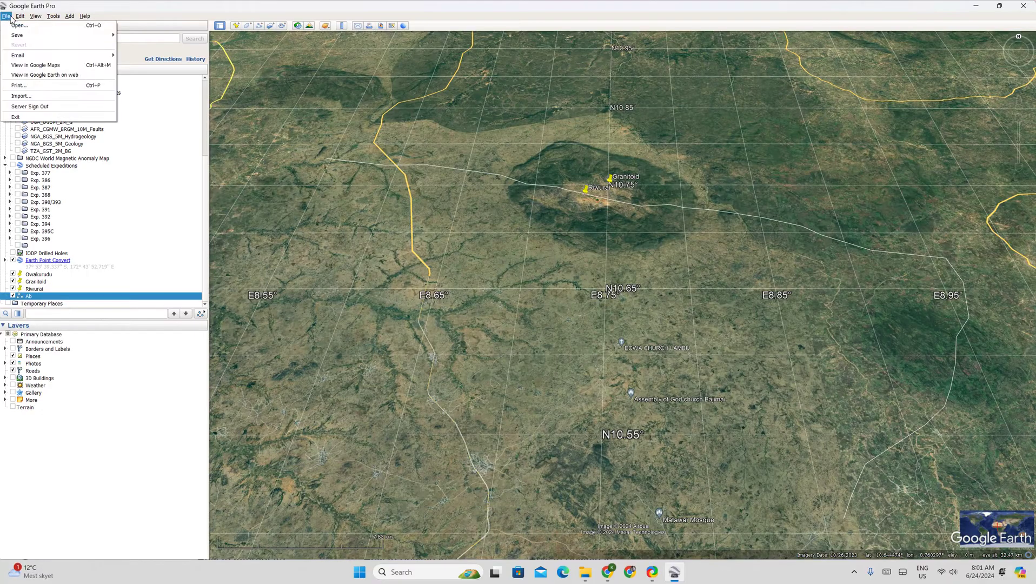
mouse_move(19, 19)
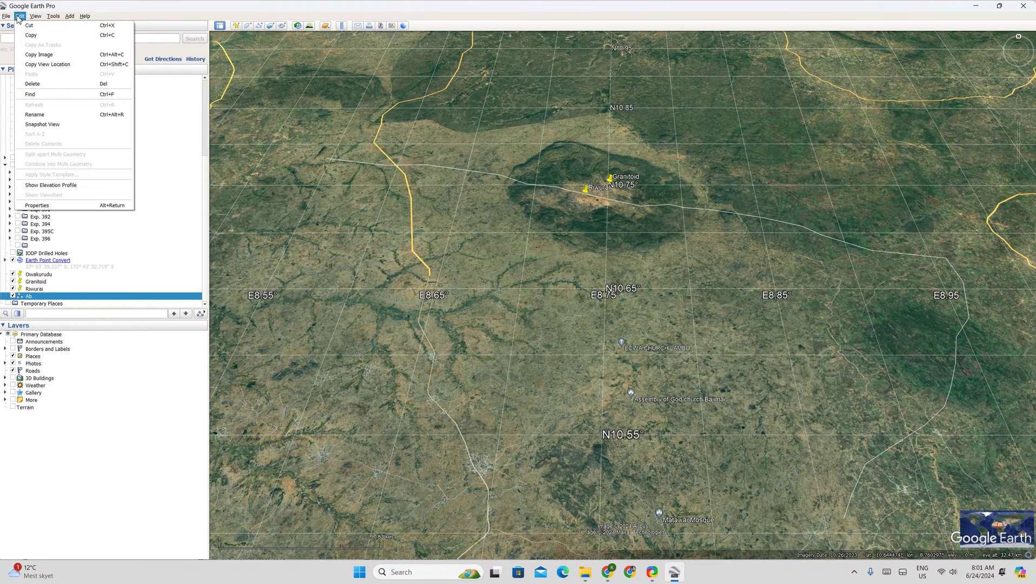
click(38, 55)
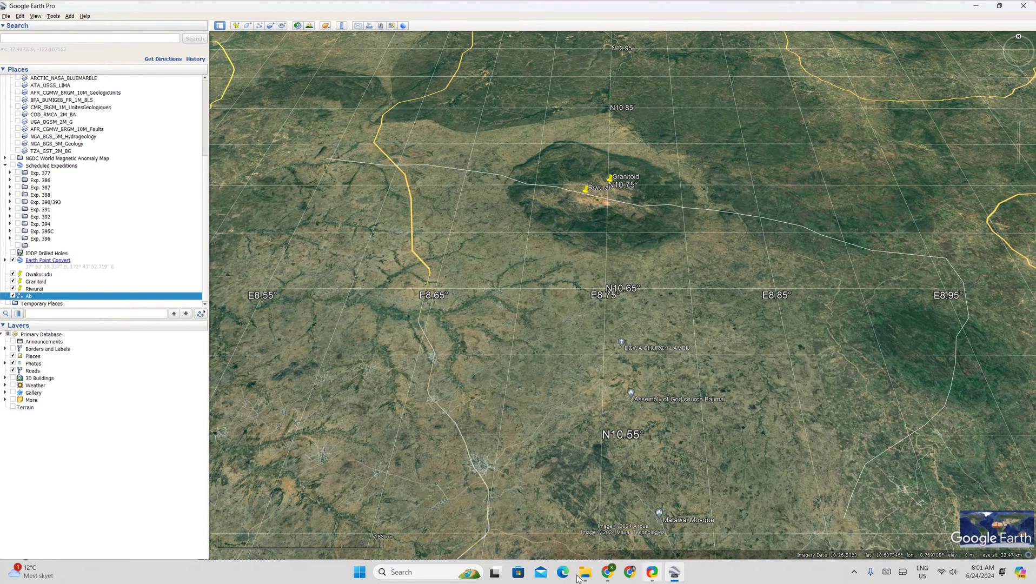
Launch PowerPoint and start a new blank presentation.
click(435, 571)
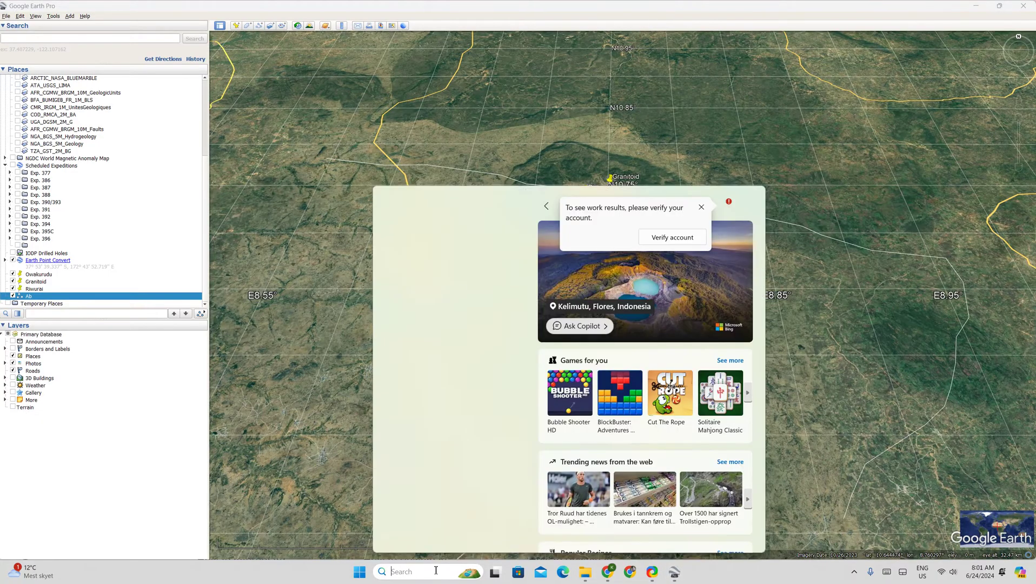
text(po)
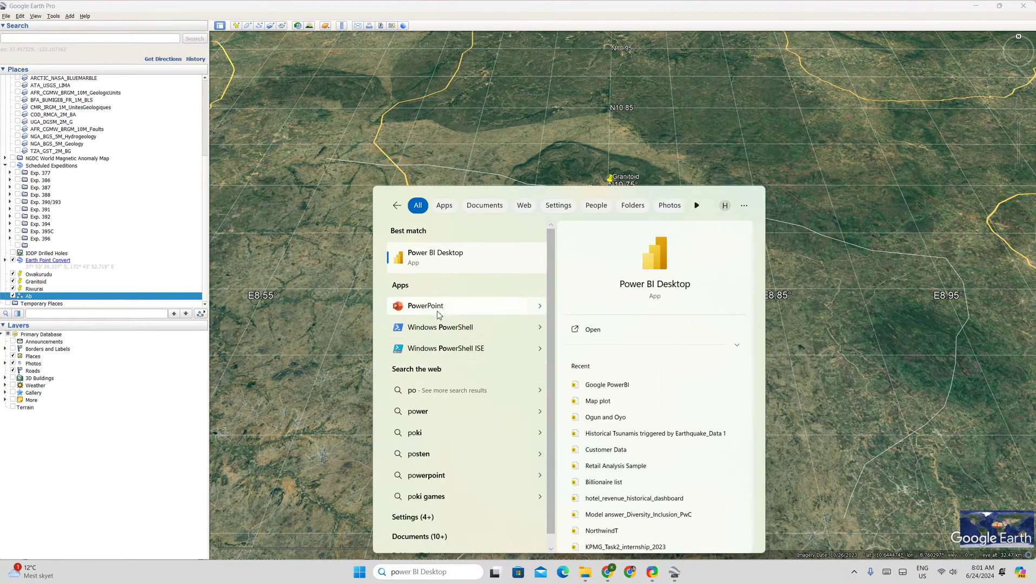
key(Escape)
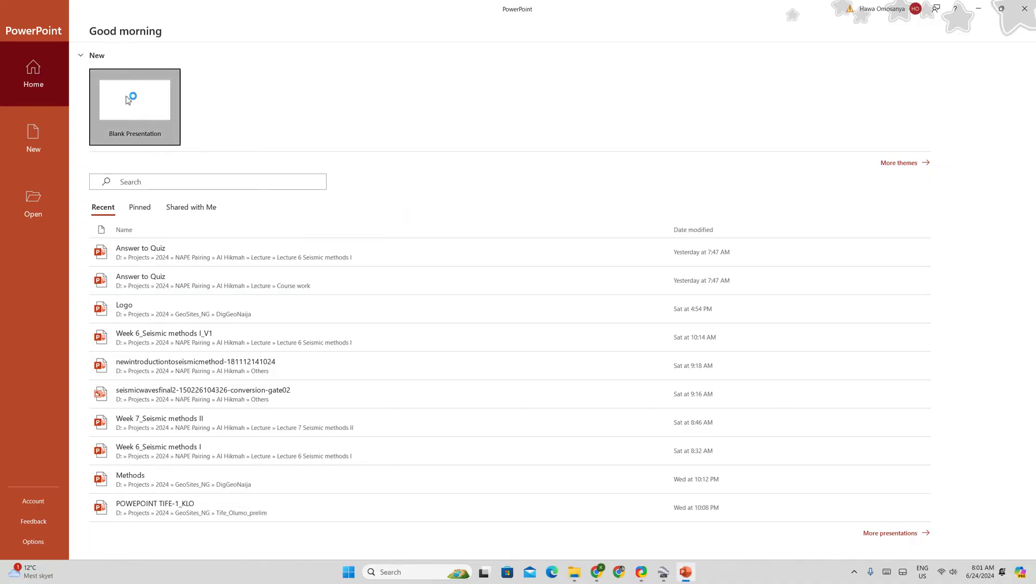
click(128, 100)
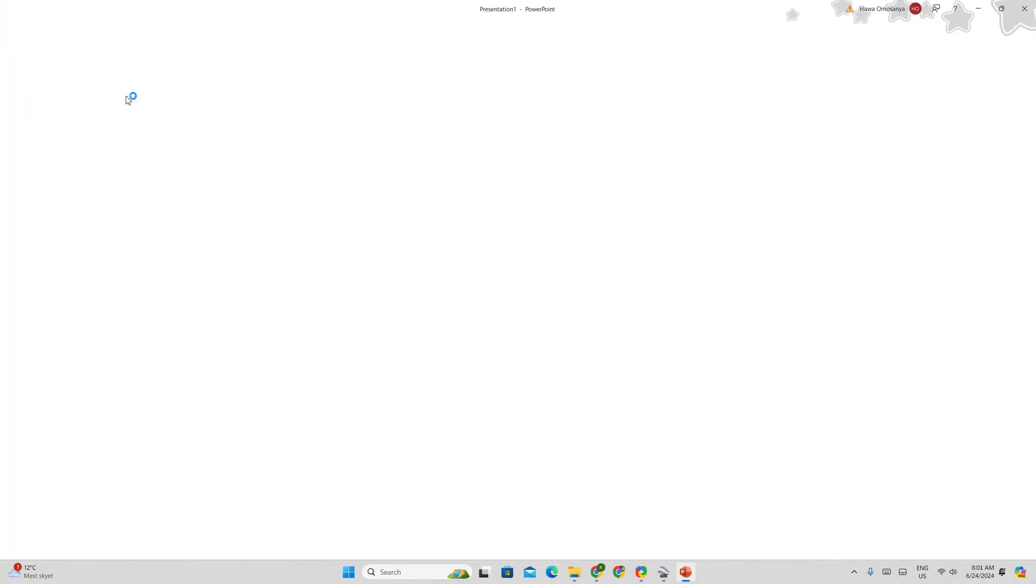
Delete the slide's placeholders and paste the copied Google Earth map onto the first slide.
drag(251, 135, 930, 465)
key(Delete)
ctrl+scroll(791, 448, down, 5)
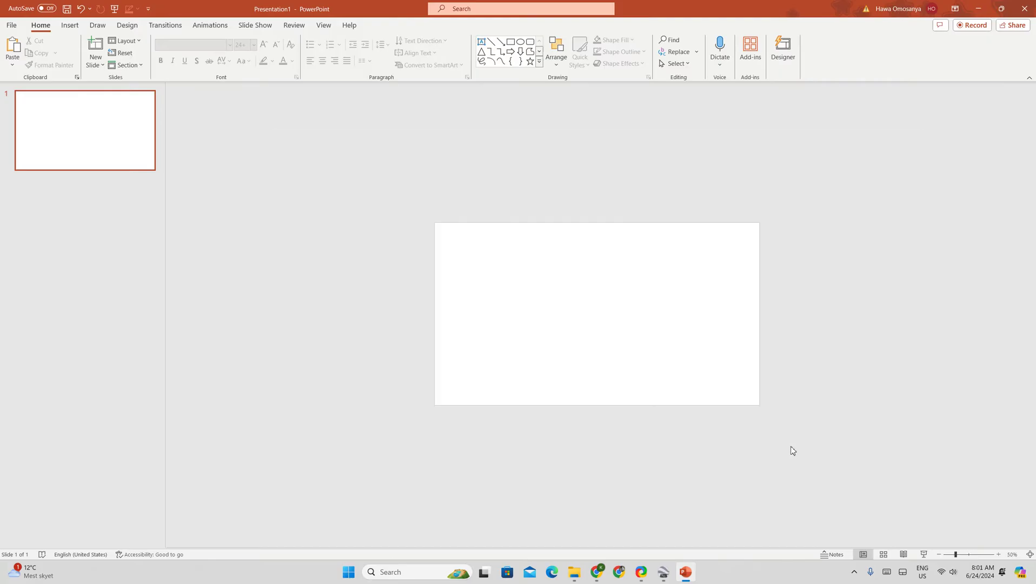
right_click(460, 264)
click(497, 299)
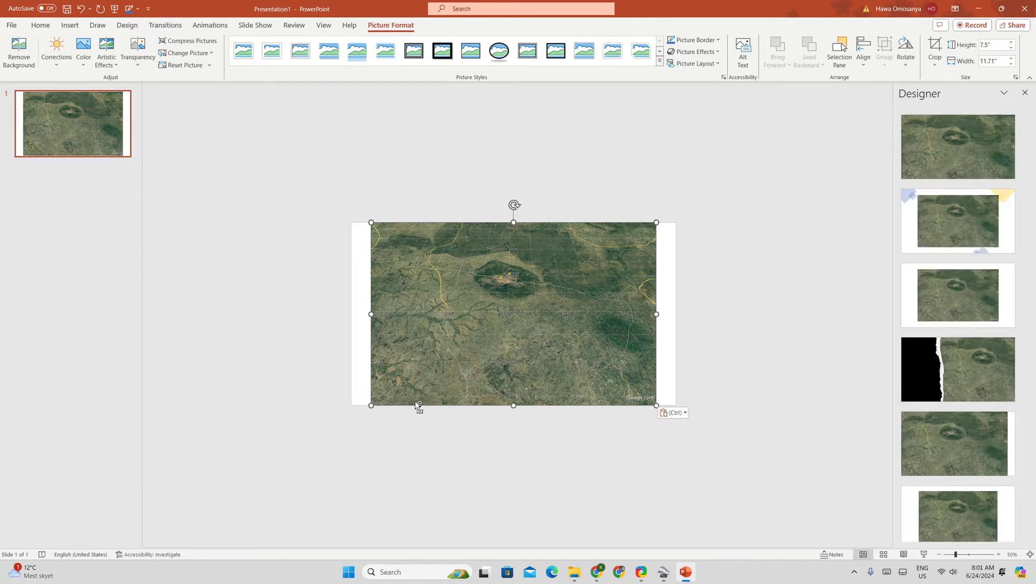
ctrl+scroll(415, 401, up, 5)
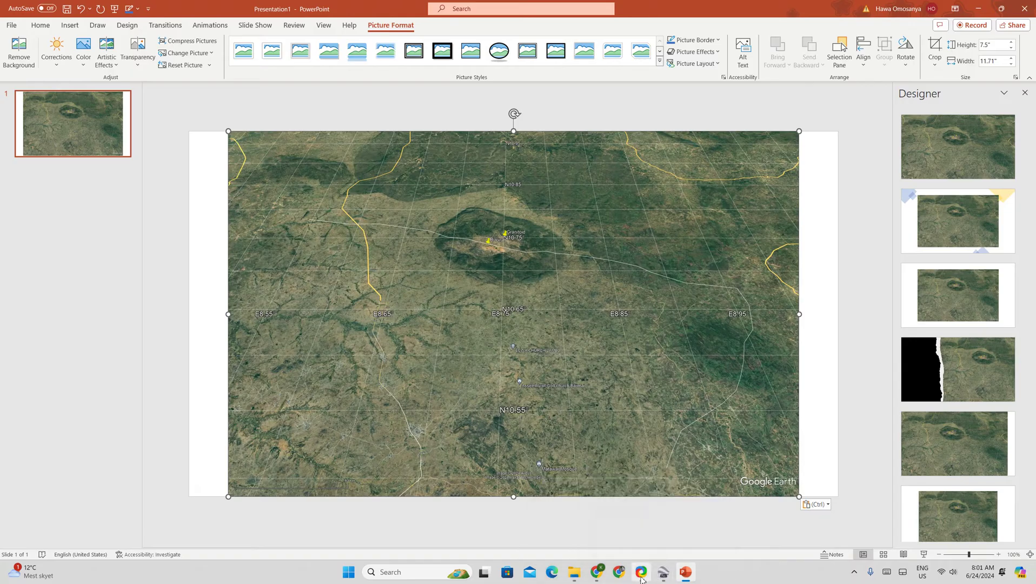
Copy the current Google Earth view location (10.644474° 8.760297°).
click(664, 569)
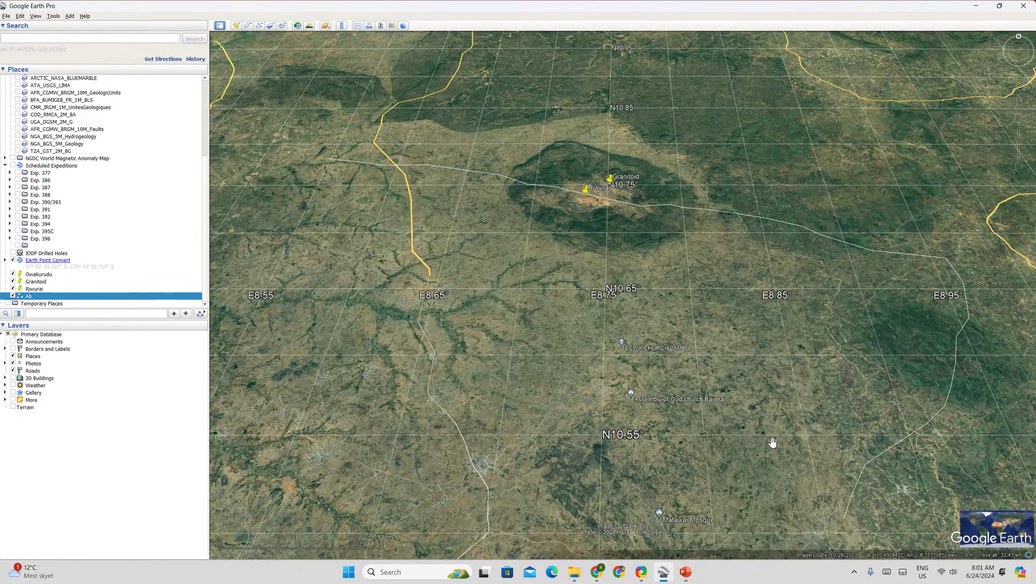
click(20, 16)
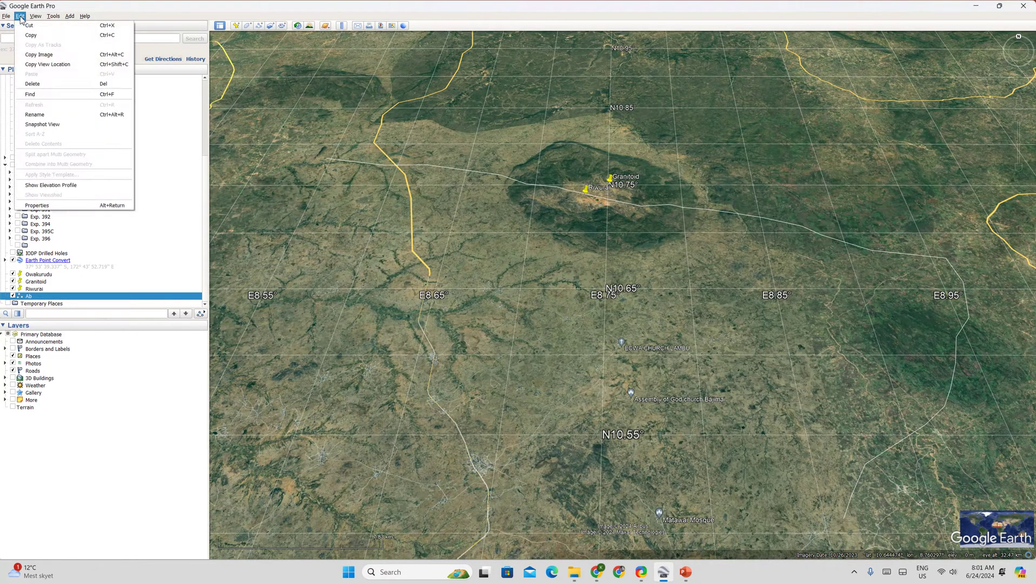
click(39, 65)
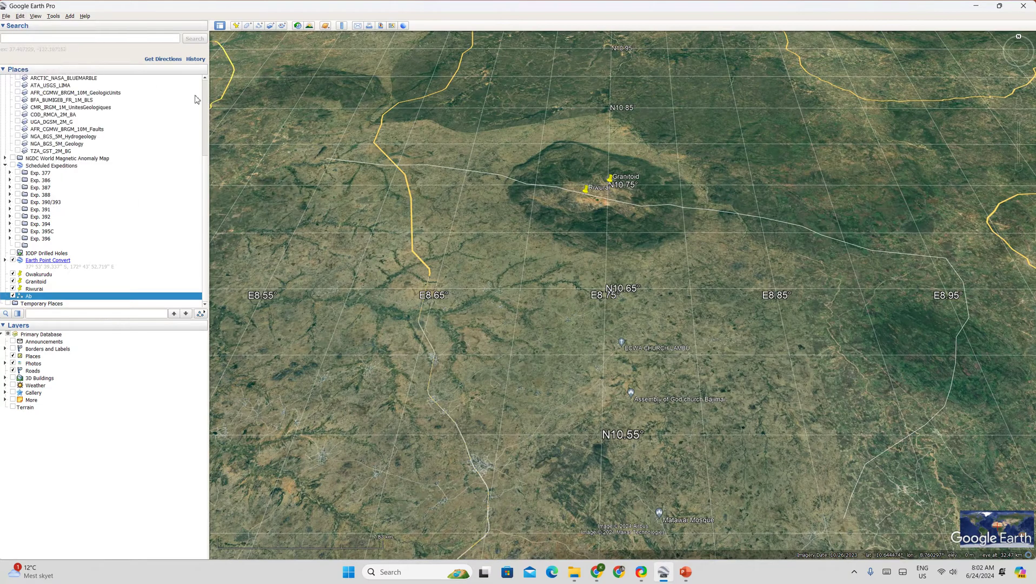
Add a blank second slide, paste the view coordinates onto it, and minimize PowerPoint.
click(685, 571)
click(110, 174)
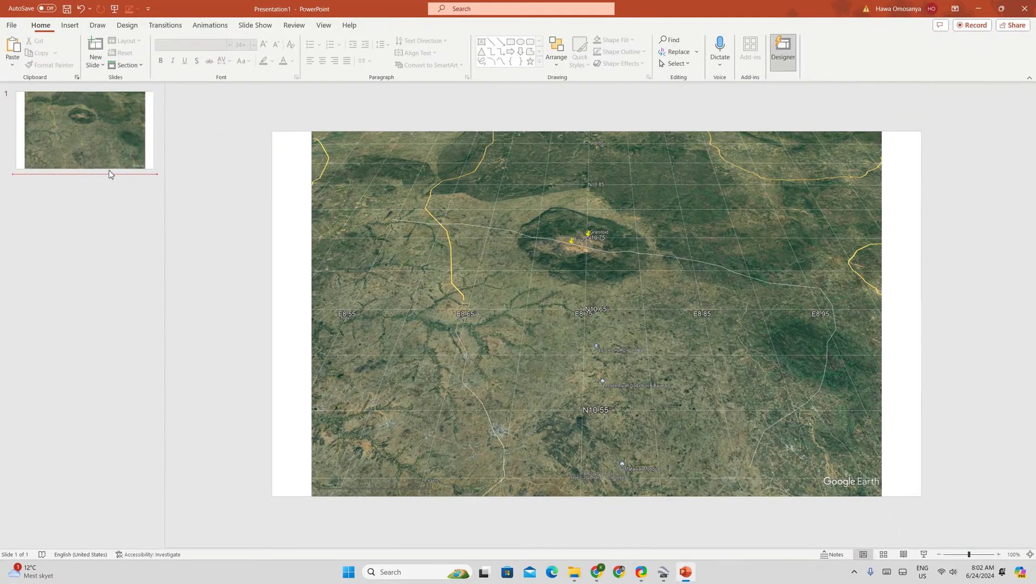
key(Return)
drag(267, 112, 960, 515)
key(Delete)
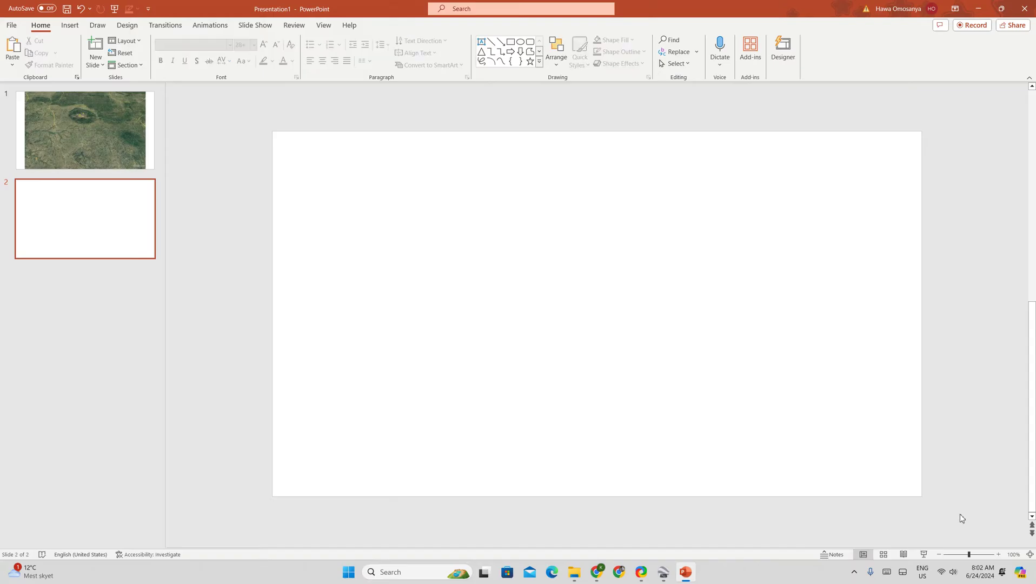
key(ctrl+v)
click(711, 479)
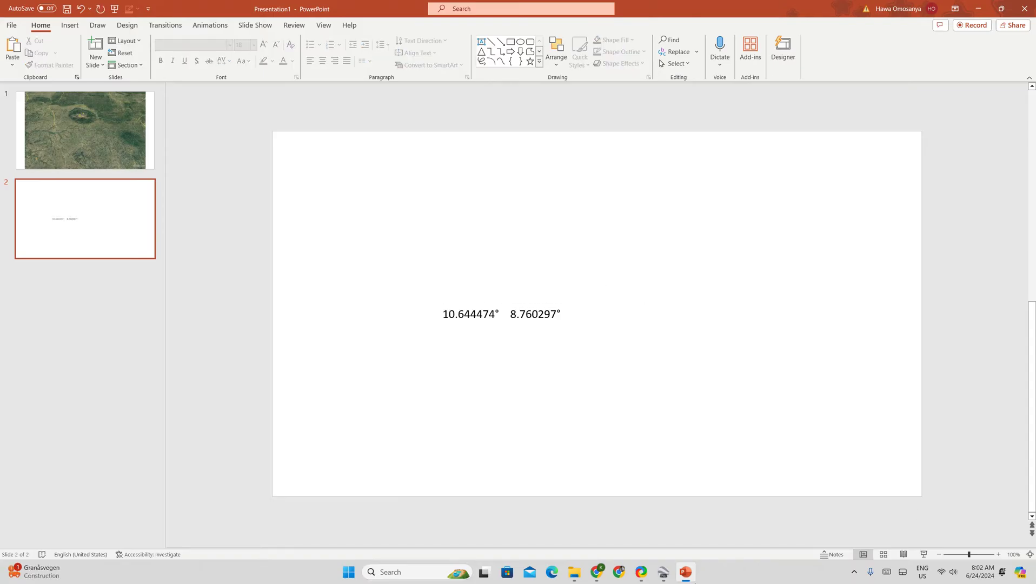
click(687, 572)
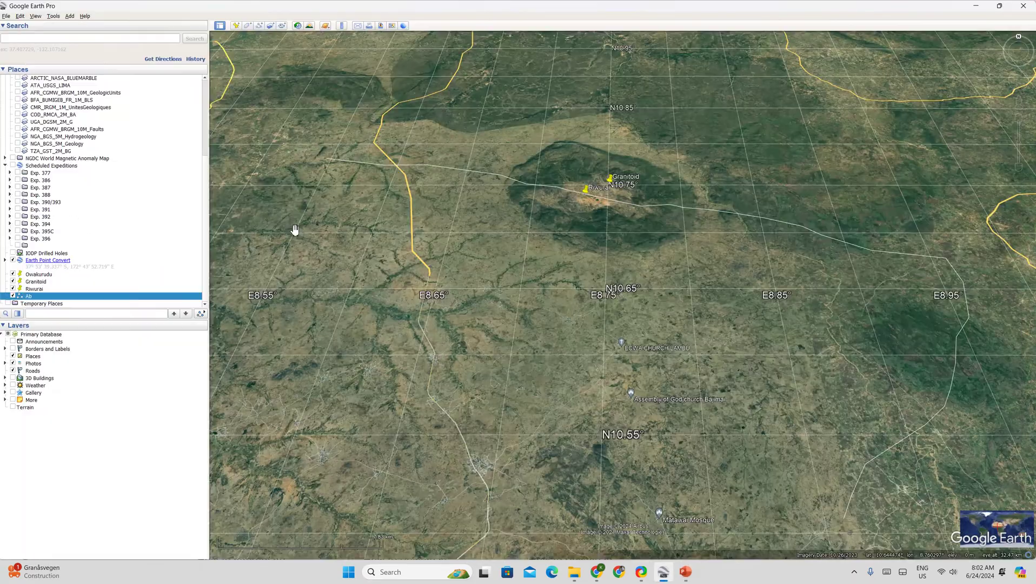
Paste the view coordinates onto slide 2 again, then delete that text box.
click(21, 16)
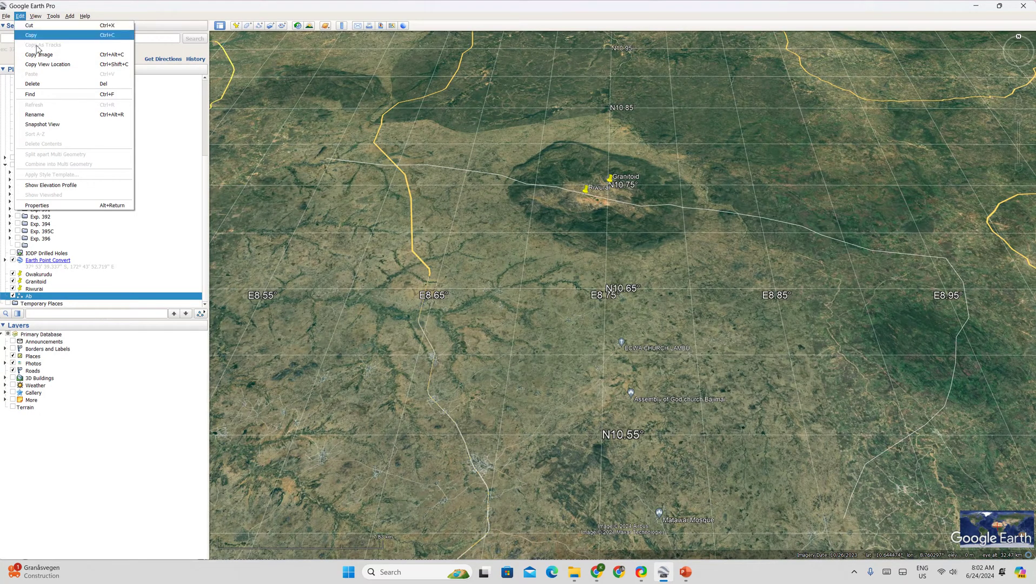
click(69, 125)
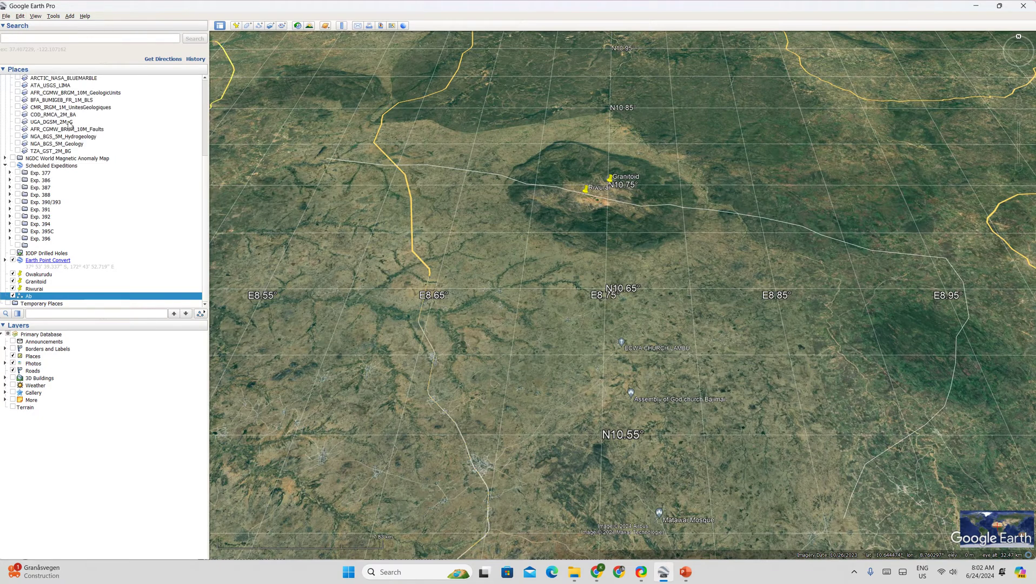
click(686, 571)
right_click(421, 195)
click(448, 238)
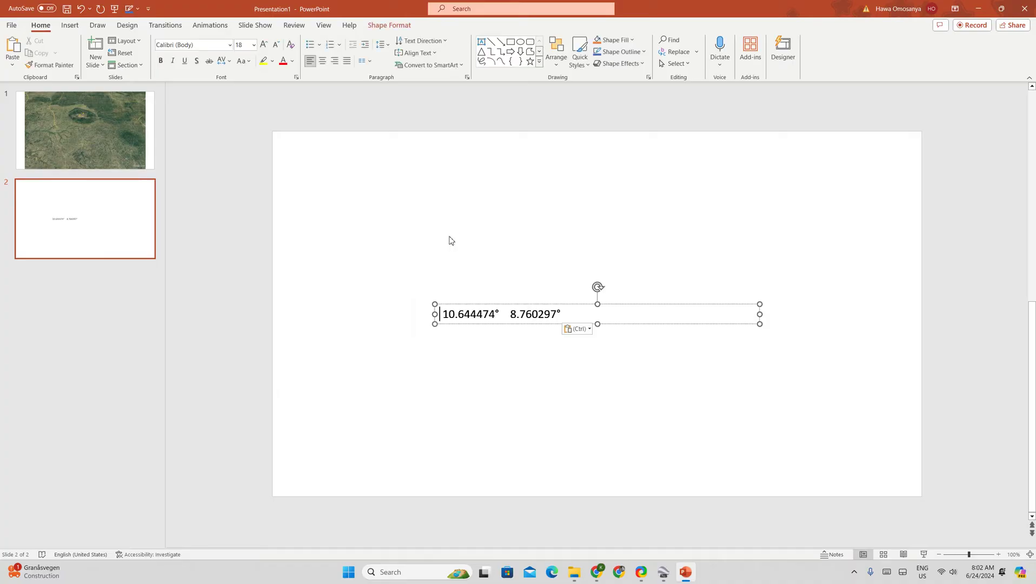
key(Escape)
key(Escape)
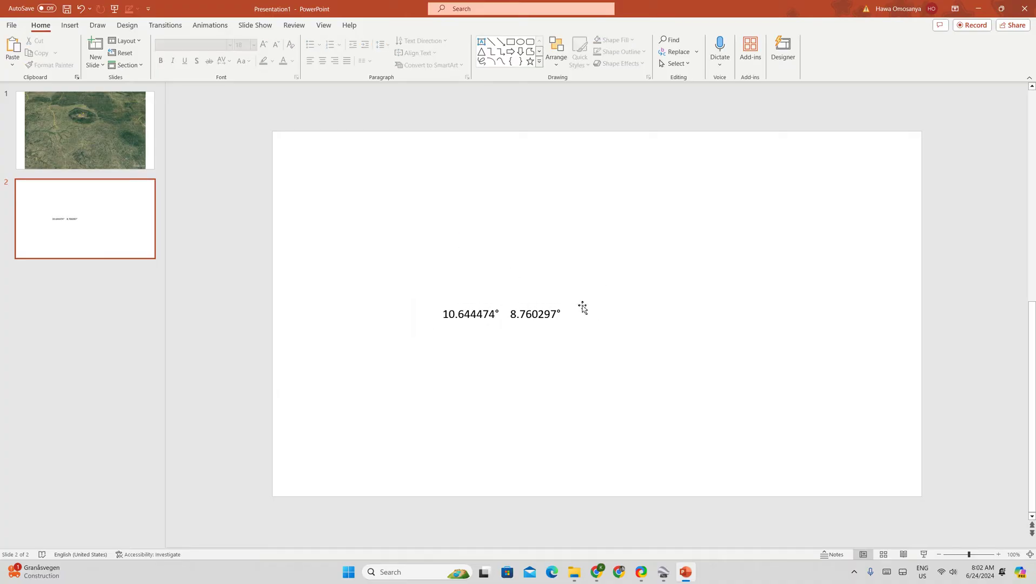
click(547, 306)
key(Delete)
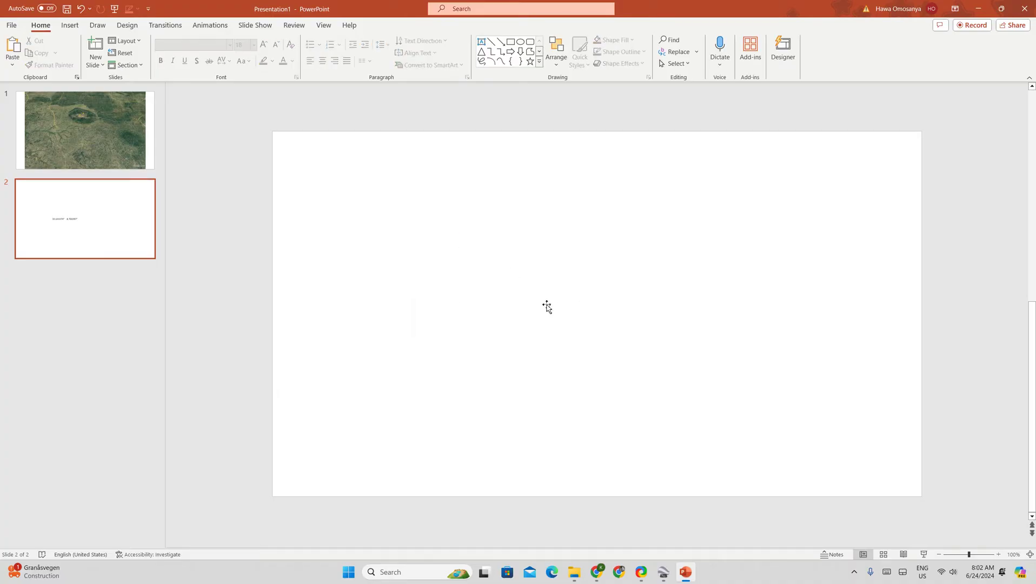
Copy the map item in Google Earth and paste its KML text onto slide 2.
click(664, 572)
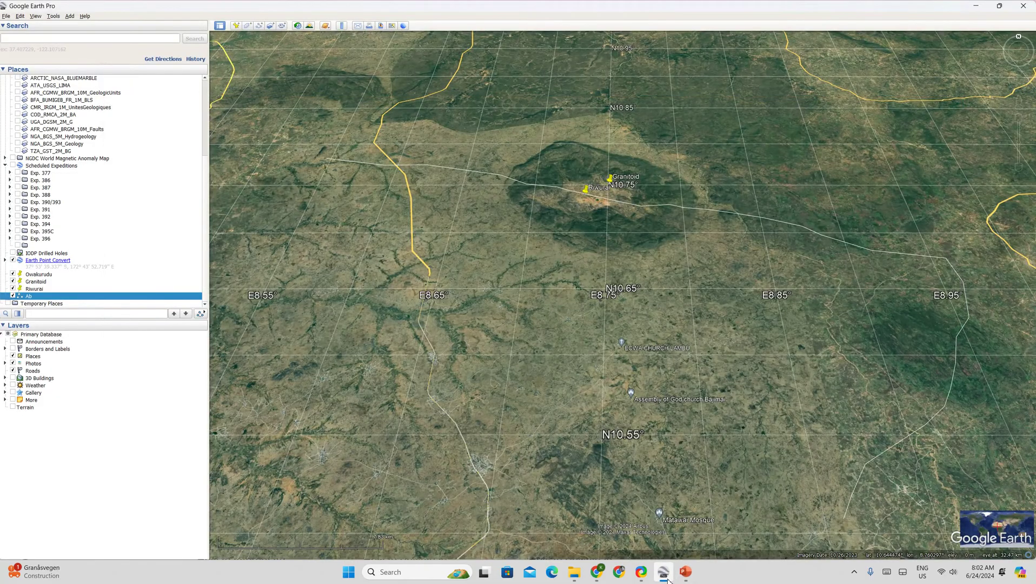
click(20, 17)
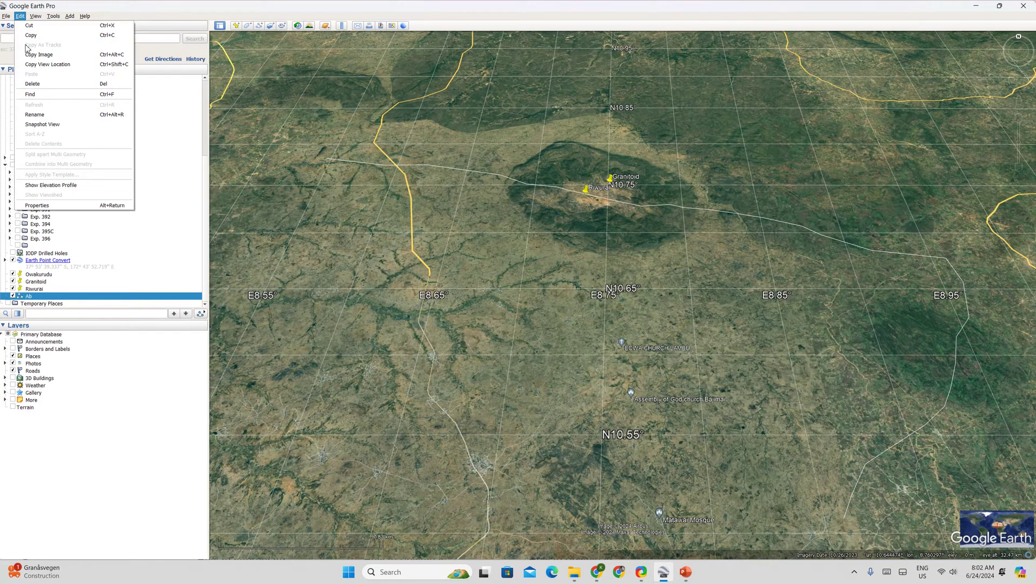
mouse_move(6, 17)
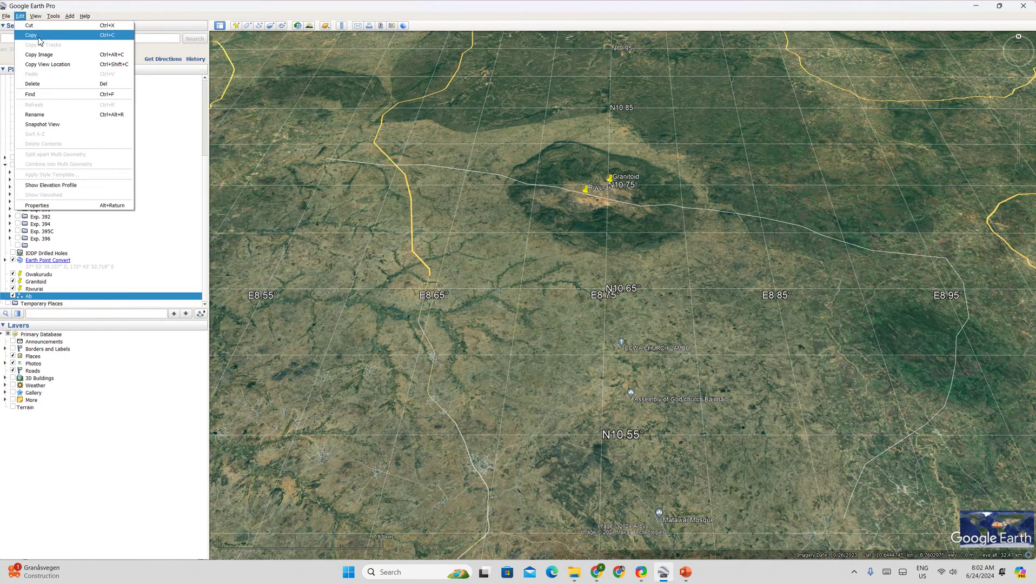
click(39, 37)
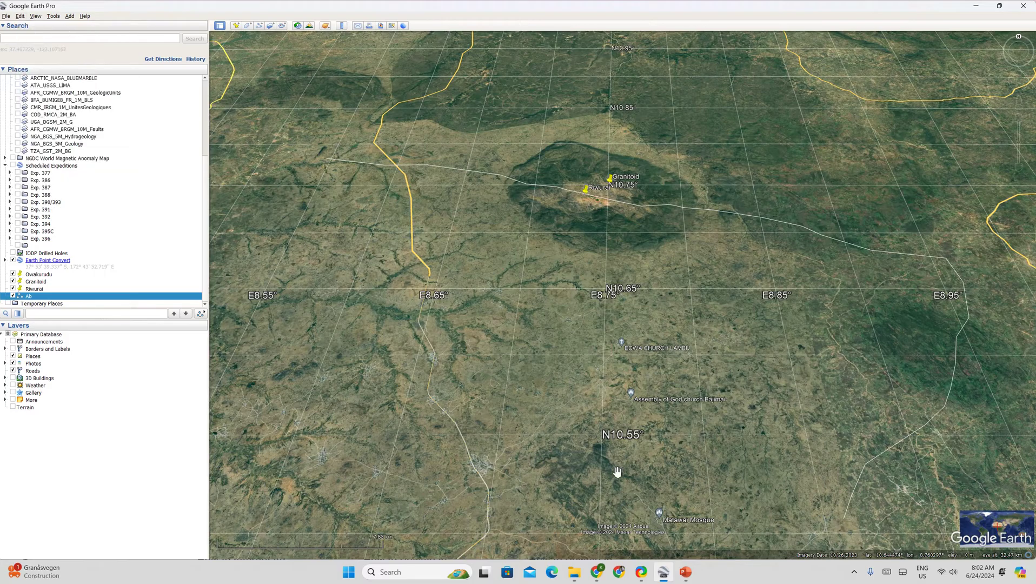
click(695, 574)
right_click(412, 199)
click(437, 236)
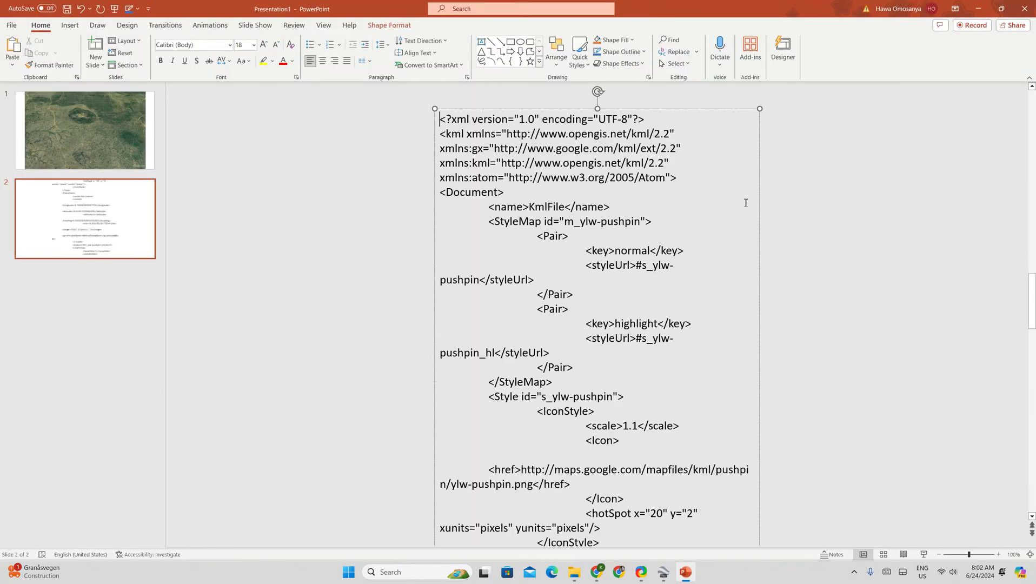
Delete the pasted KML text and show the path's elevation profile (71.1 km, 677–1110 m).
key(Delete)
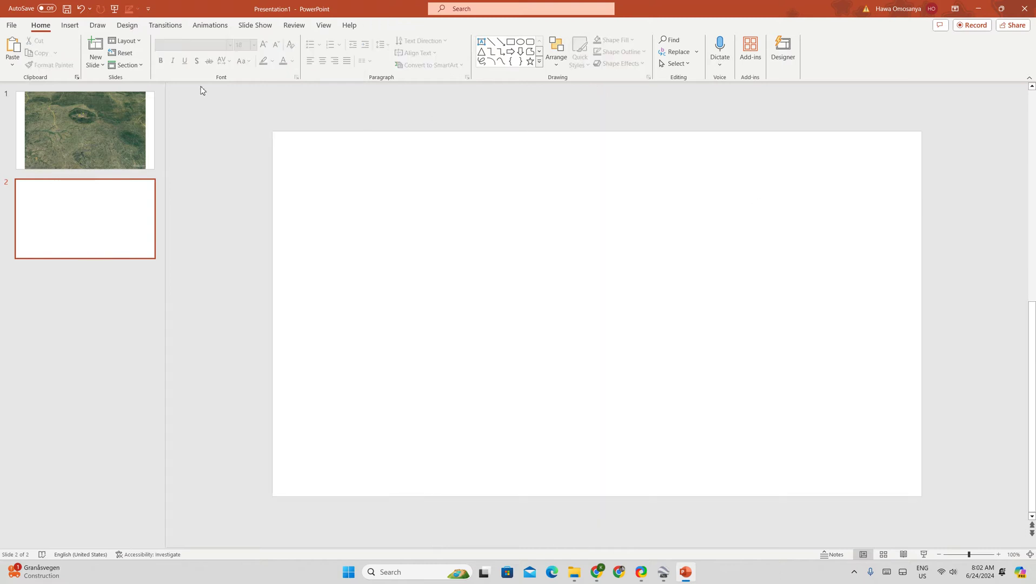
click(101, 126)
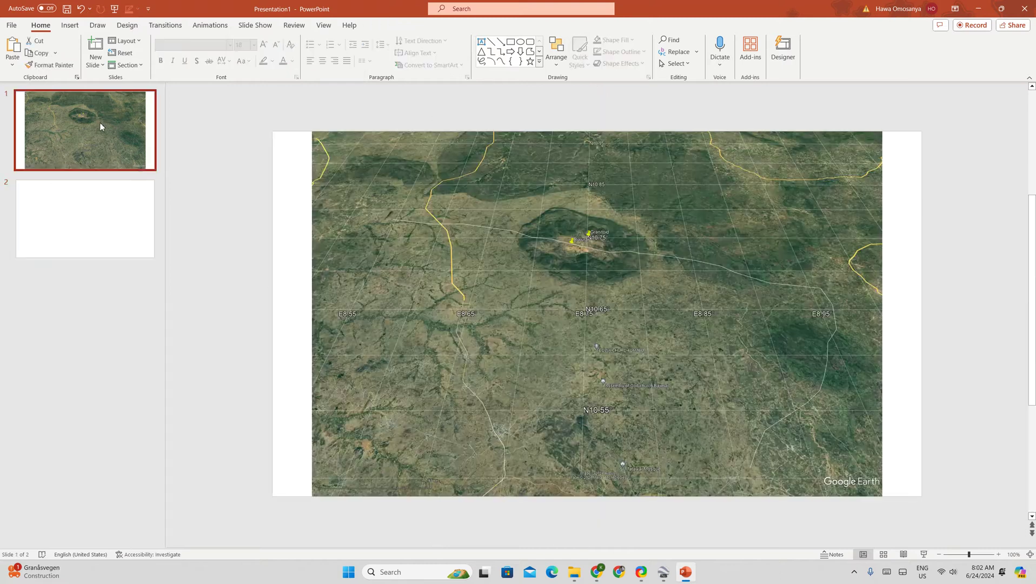
click(664, 571)
click(20, 16)
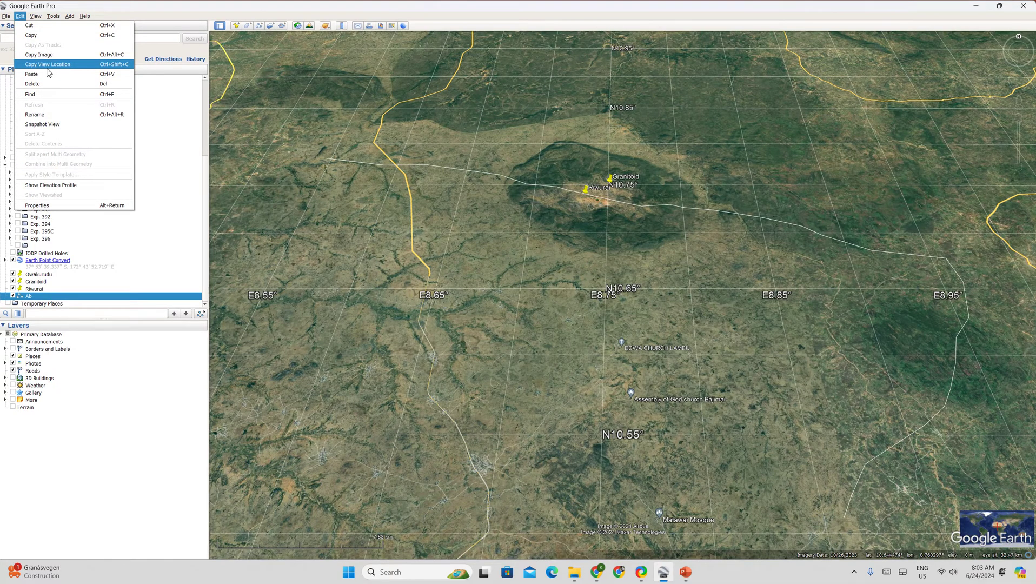
click(48, 185)
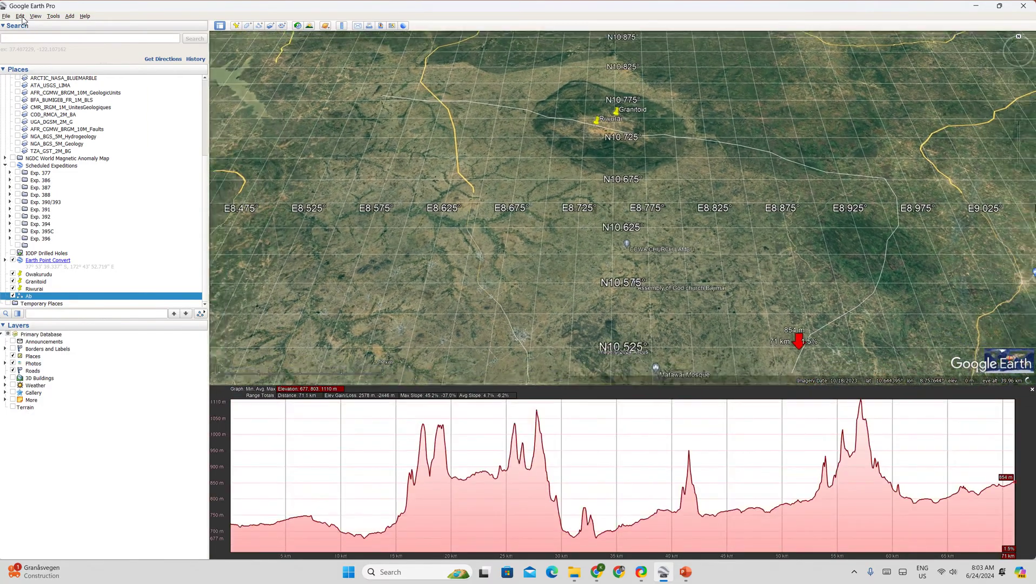
Copy the view coordinates, paste them onto slide 2, undo it, and return to Google Earth.
click(20, 16)
click(21, 17)
click(21, 17)
mouse_move(8, 16)
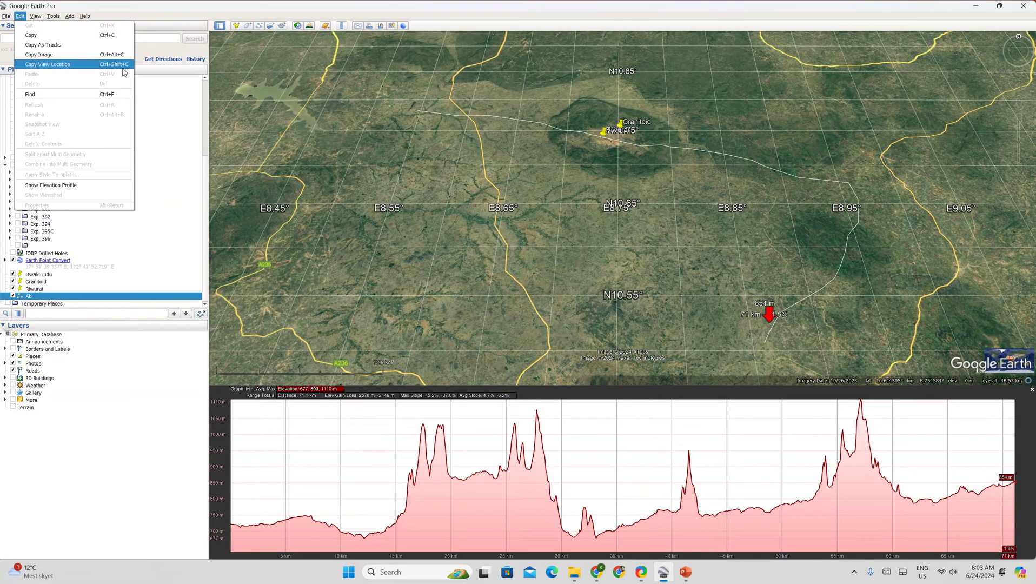
click(124, 67)
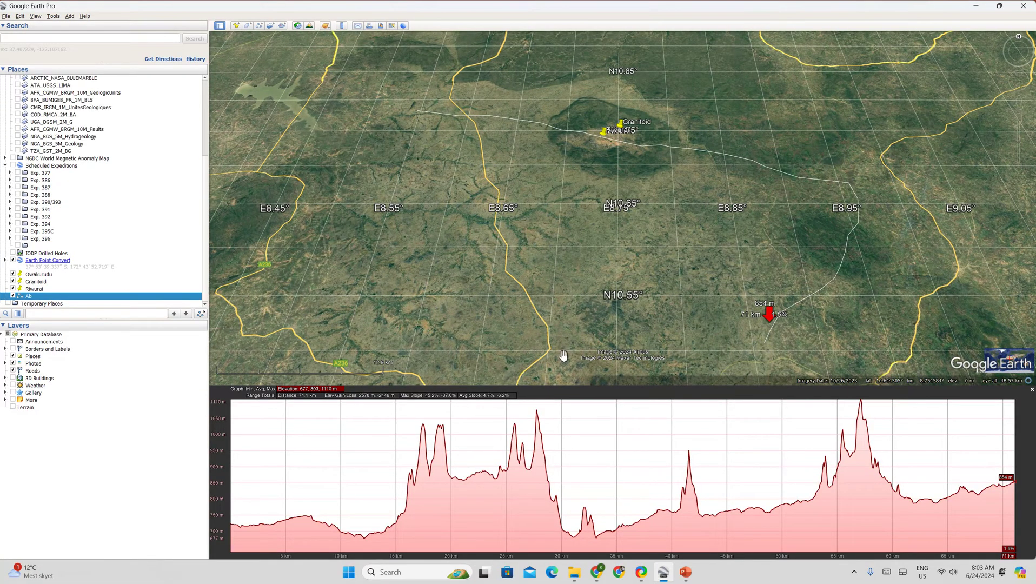
click(686, 572)
click(128, 239)
key(ctrl+v)
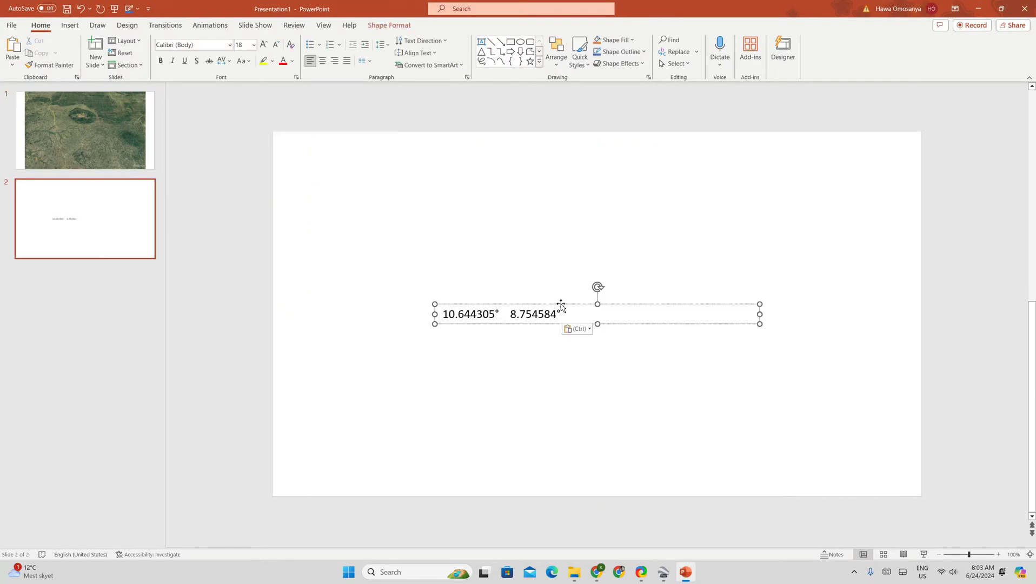
key(ctrl+z)
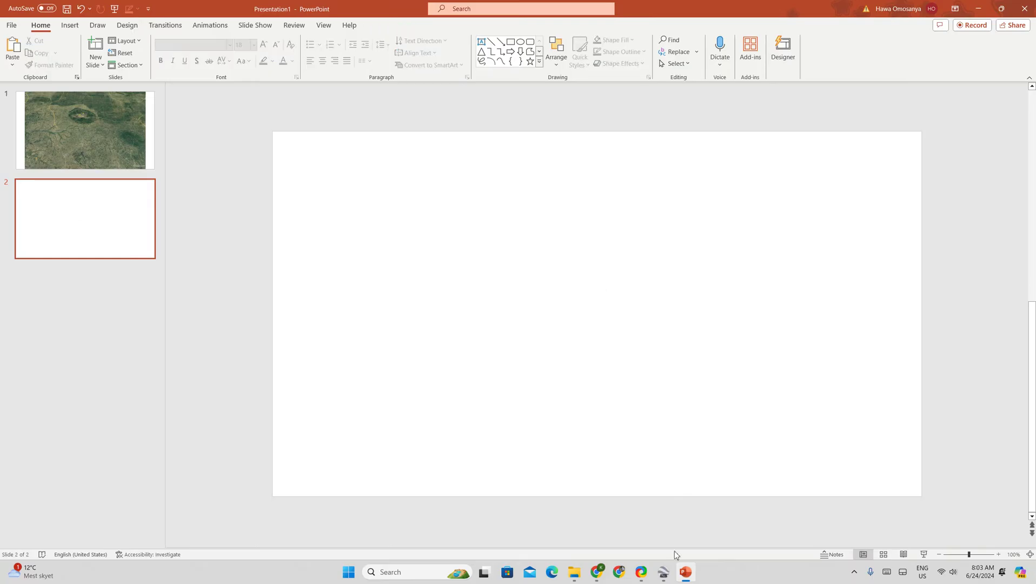
click(599, 572)
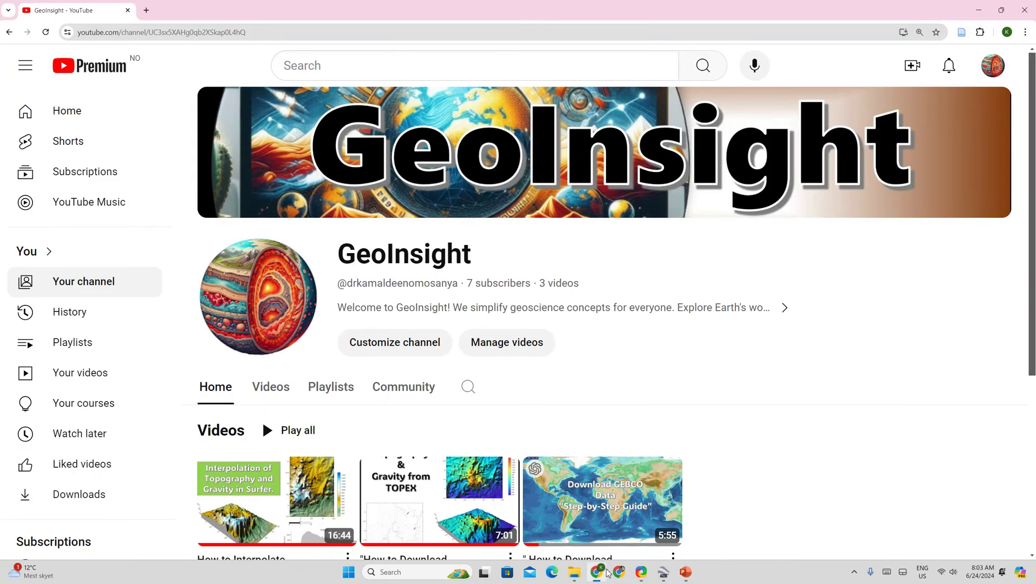
click(664, 572)
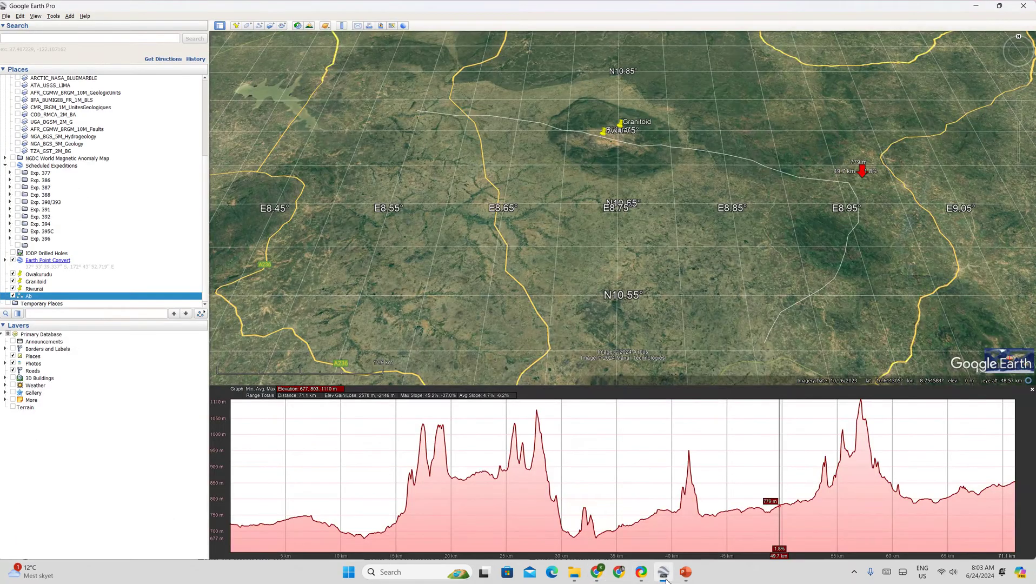
Capture the map and elevation profile area with Snipping Tool.
click(410, 571)
text(s)
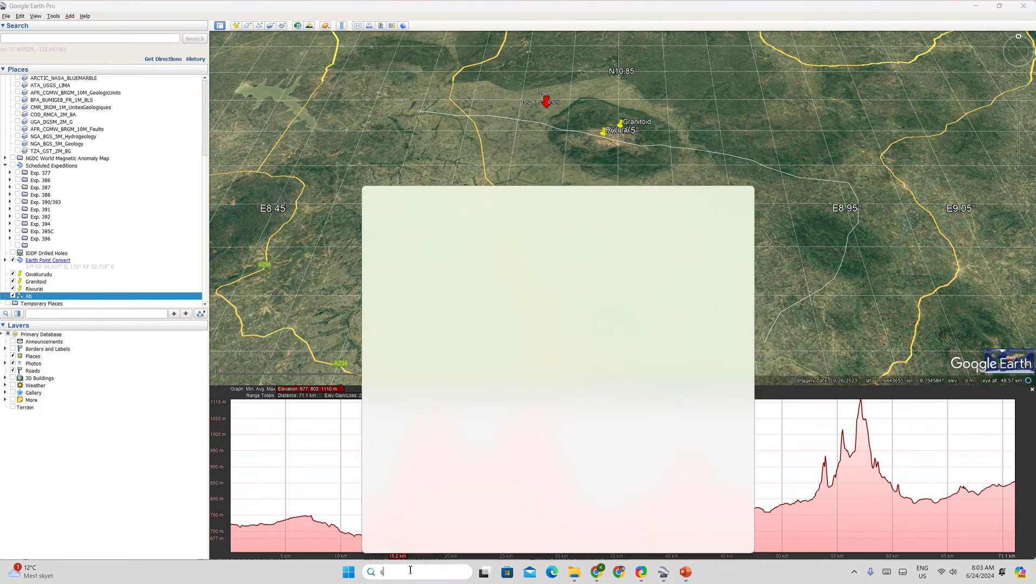
click(428, 255)
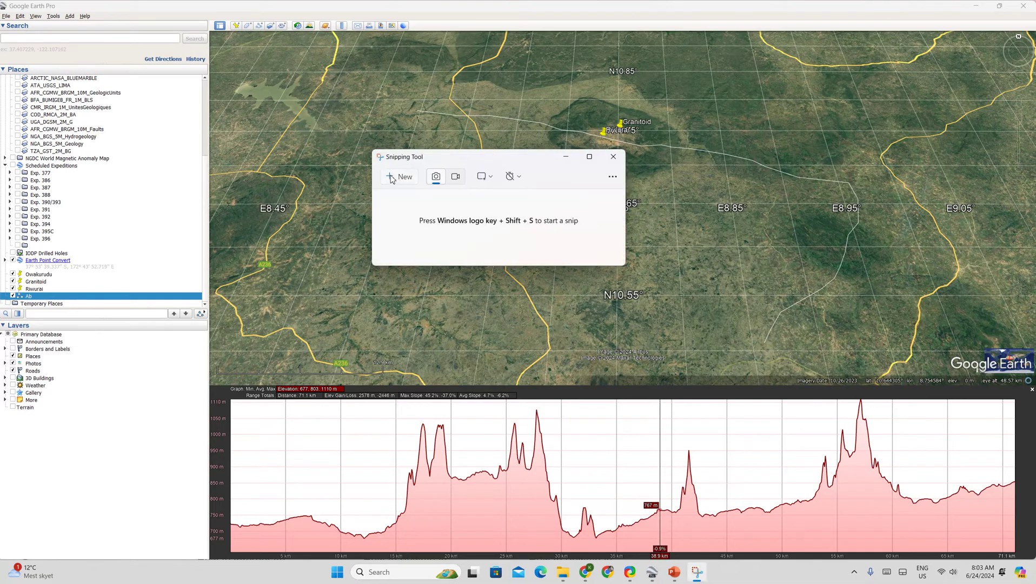
click(400, 176)
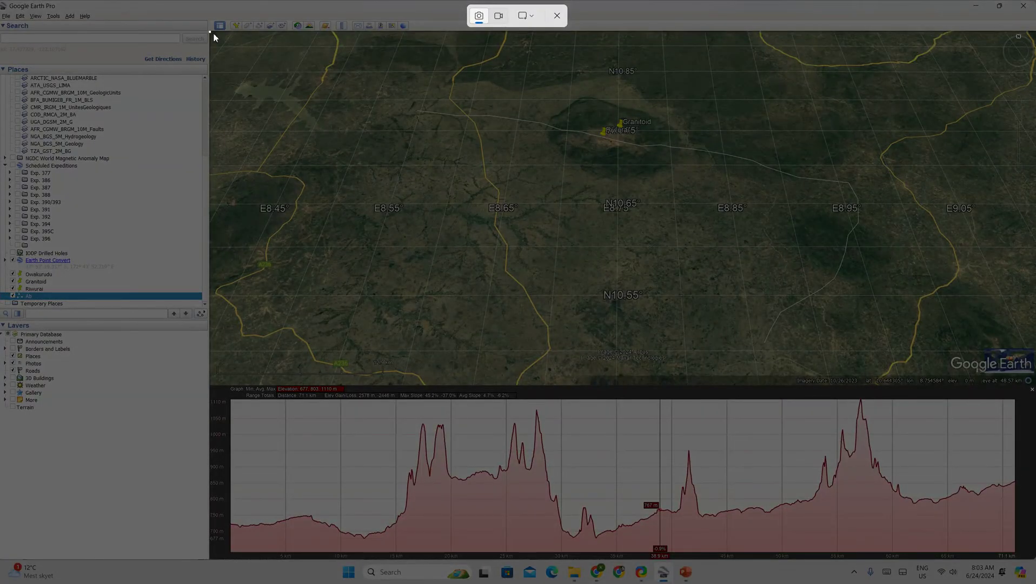
drag(210, 32, 1034, 560)
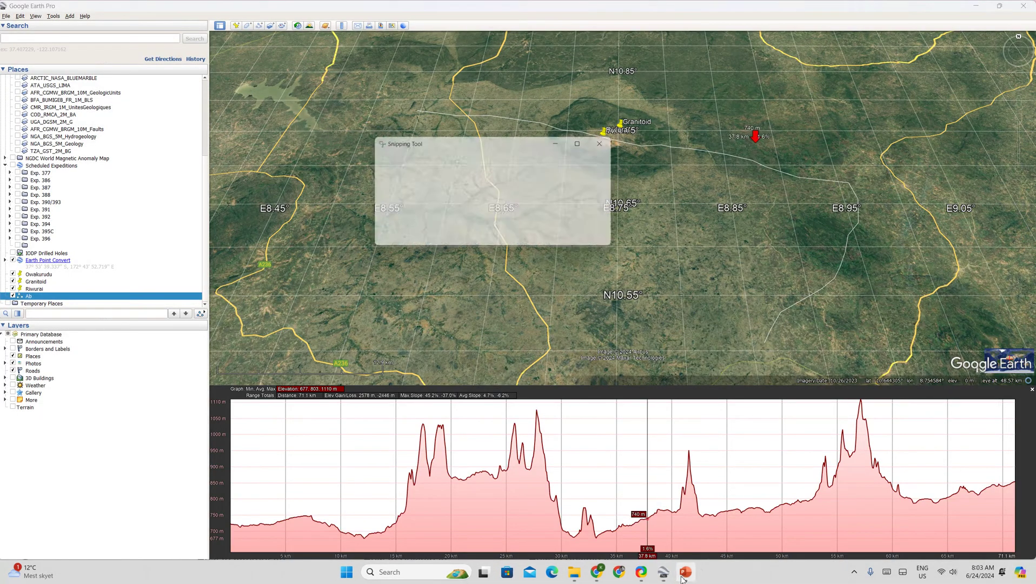
Paste the map-and-profile screenshot onto slide 2, then show the GeoInsight YouTube page.
mouse_move(697, 572)
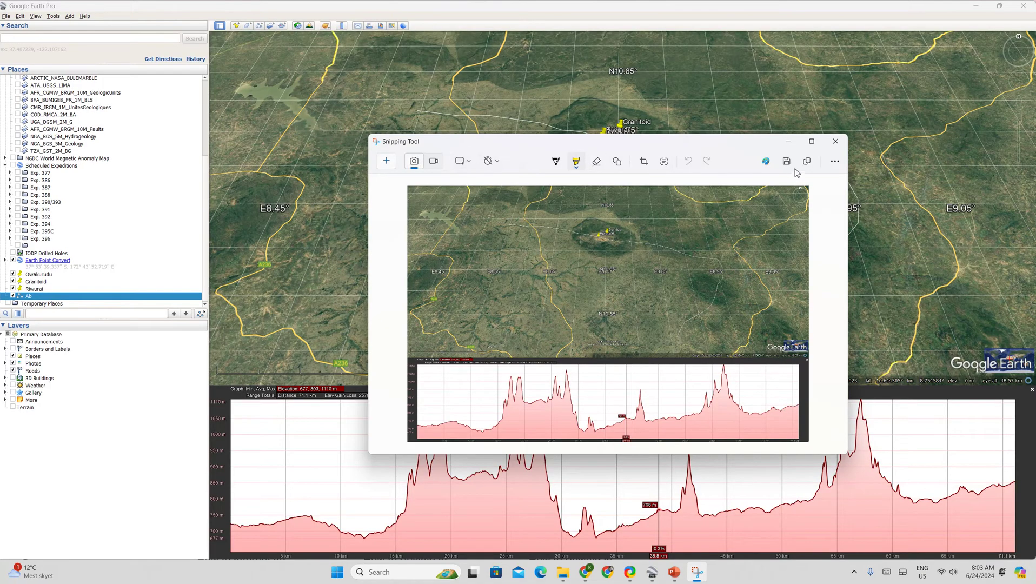
key(alt+Tab)
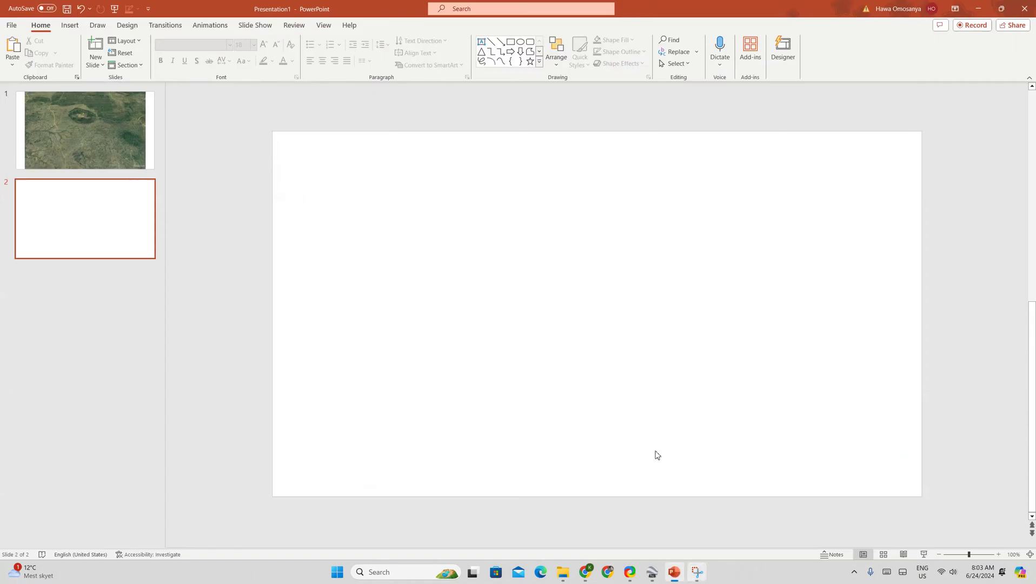
key(ctrl+v)
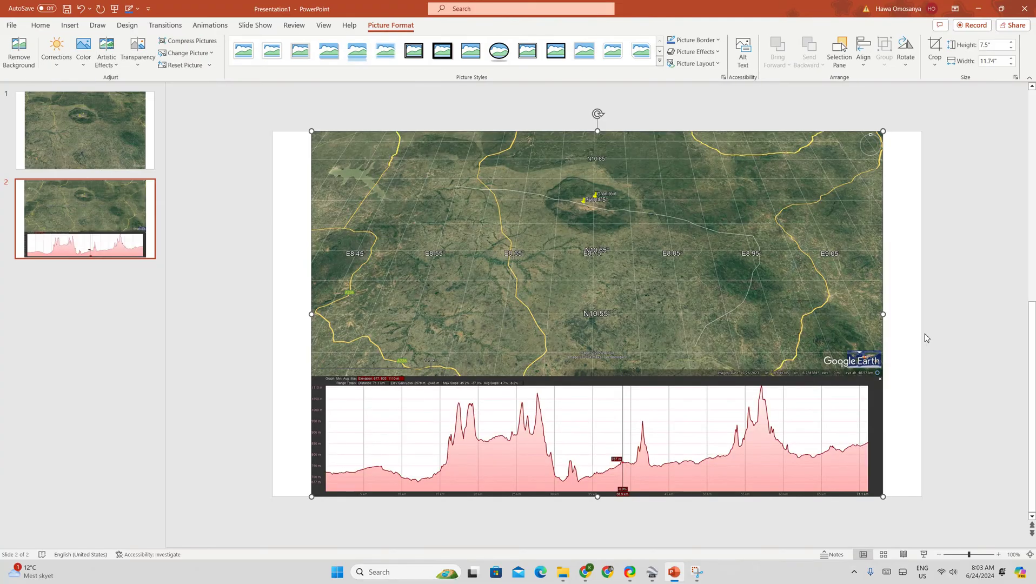
click(926, 338)
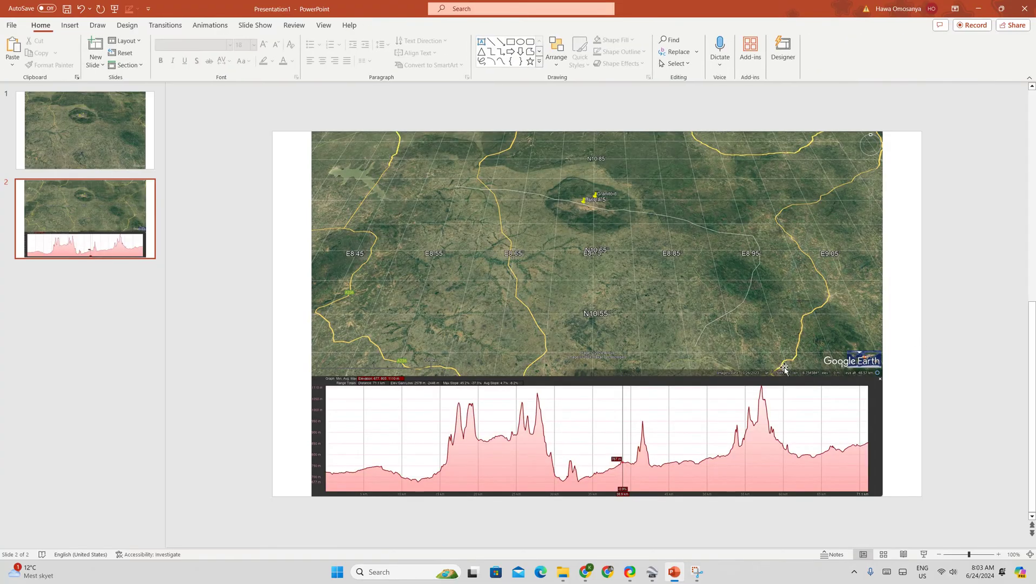
click(588, 573)
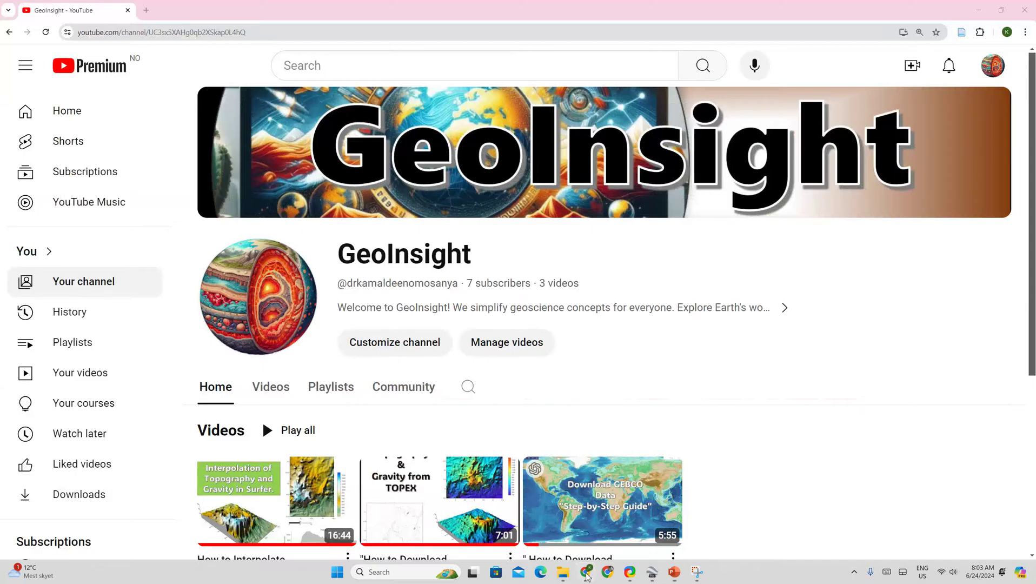
Return to Google Earth and zoom in on the crater around N10.725°, E8.725°.
click(653, 574)
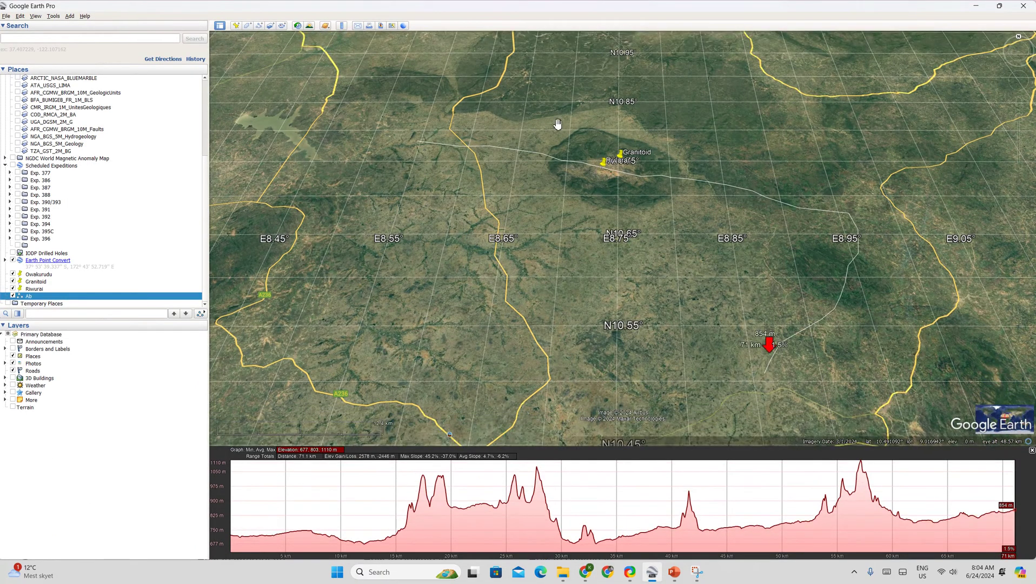
scroll(601, 166, up, 3)
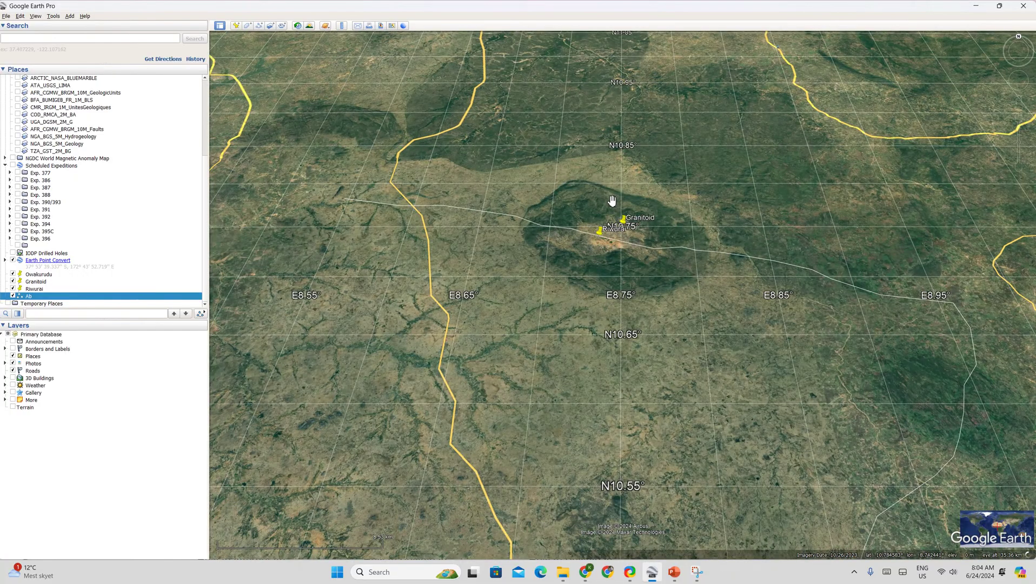
scroll(611, 201, up, 3)
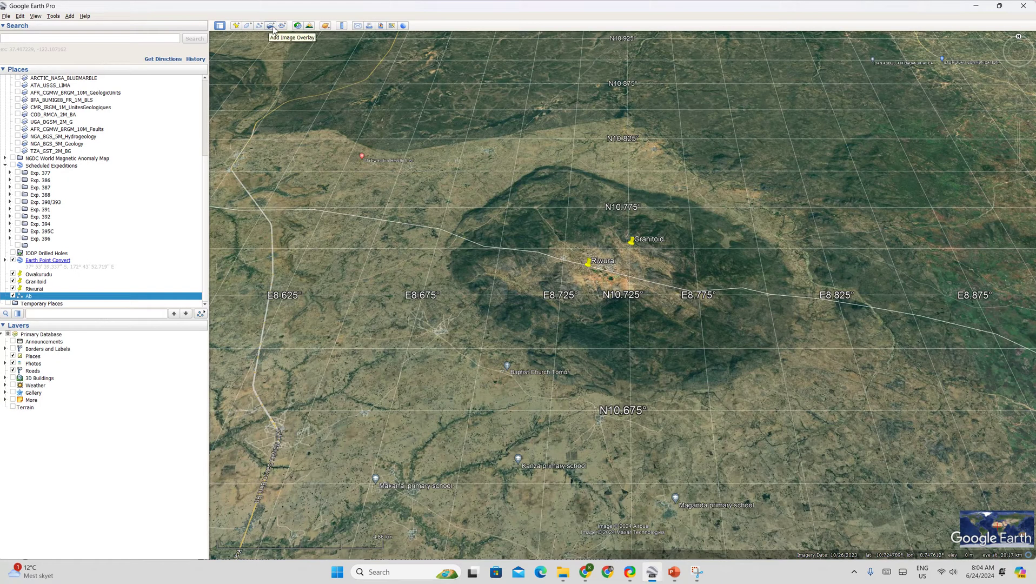
Turn on sunlight shading, slide the time back to just after midnight, then switch sunlight off.
click(310, 26)
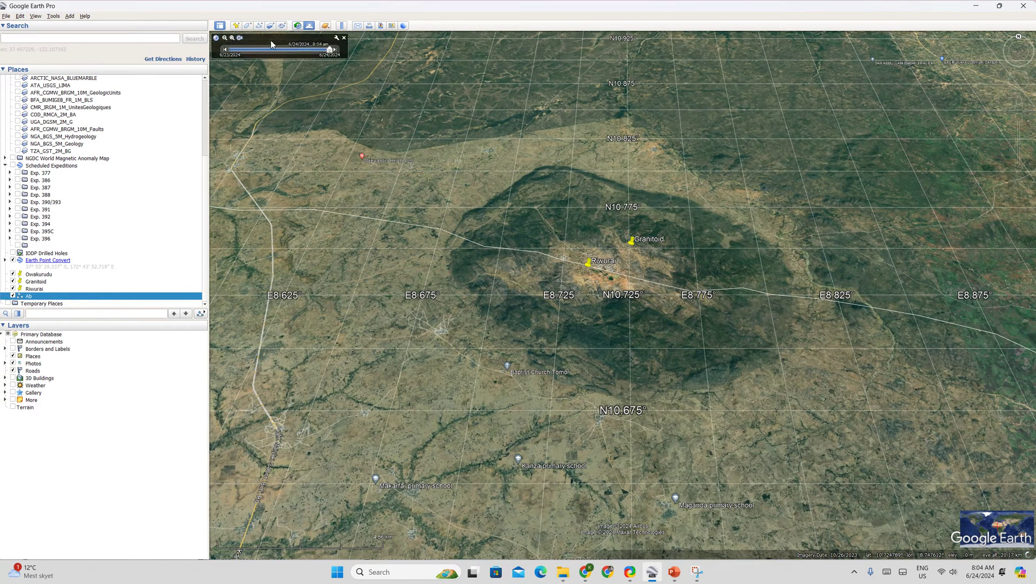
click(310, 26)
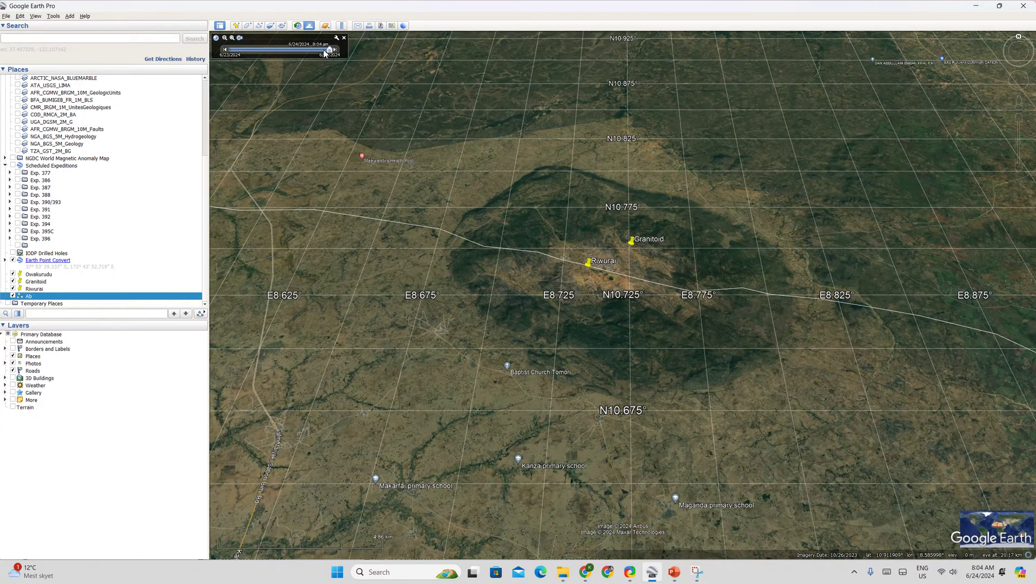
drag(325, 51, 285, 52)
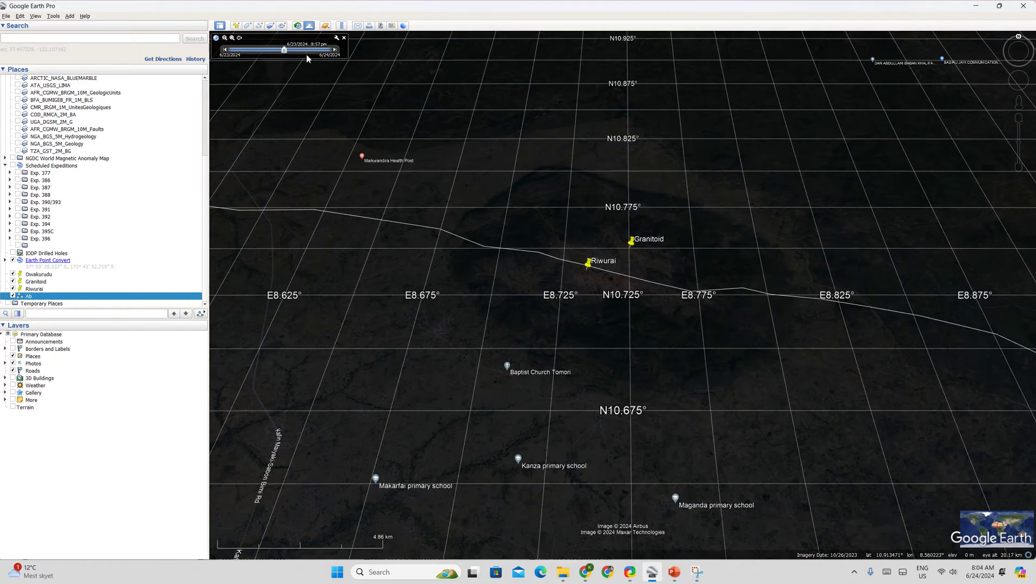
click(226, 51)
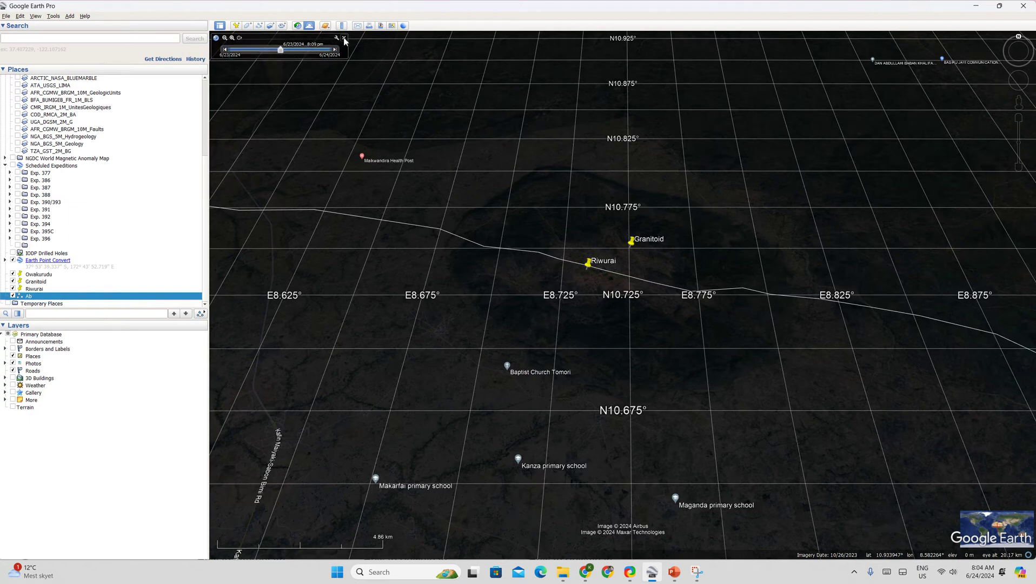
click(297, 27)
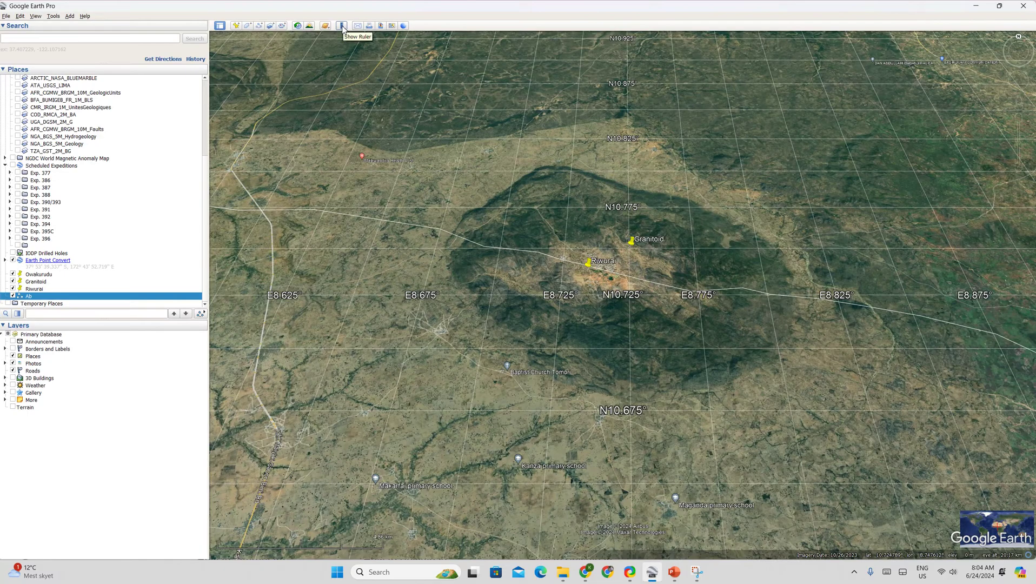
Start a new polygon and trace points from the western rim across the north to the eastern rim.
click(252, 29)
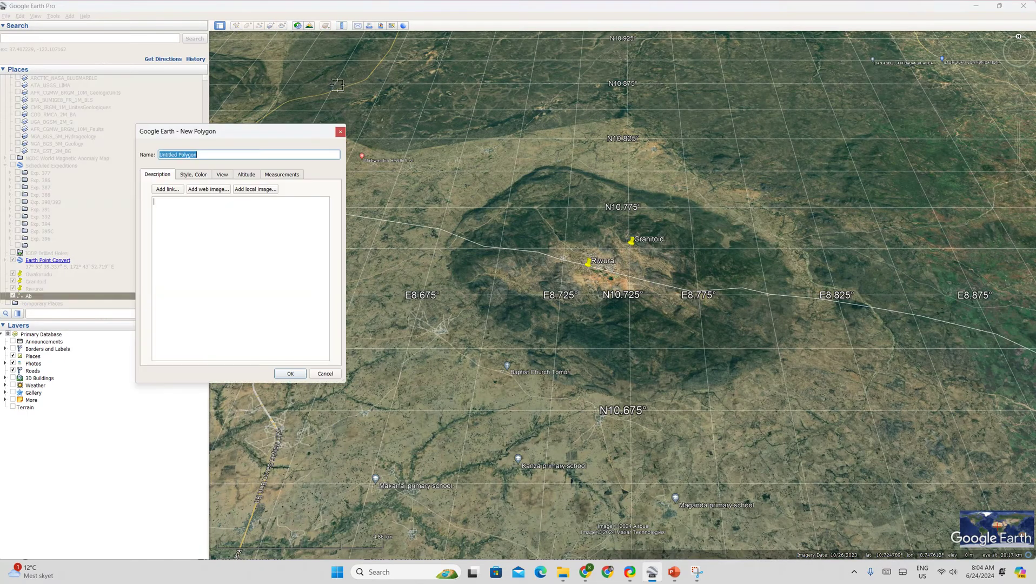
click(446, 250)
click(456, 228)
click(468, 210)
click(487, 204)
click(517, 182)
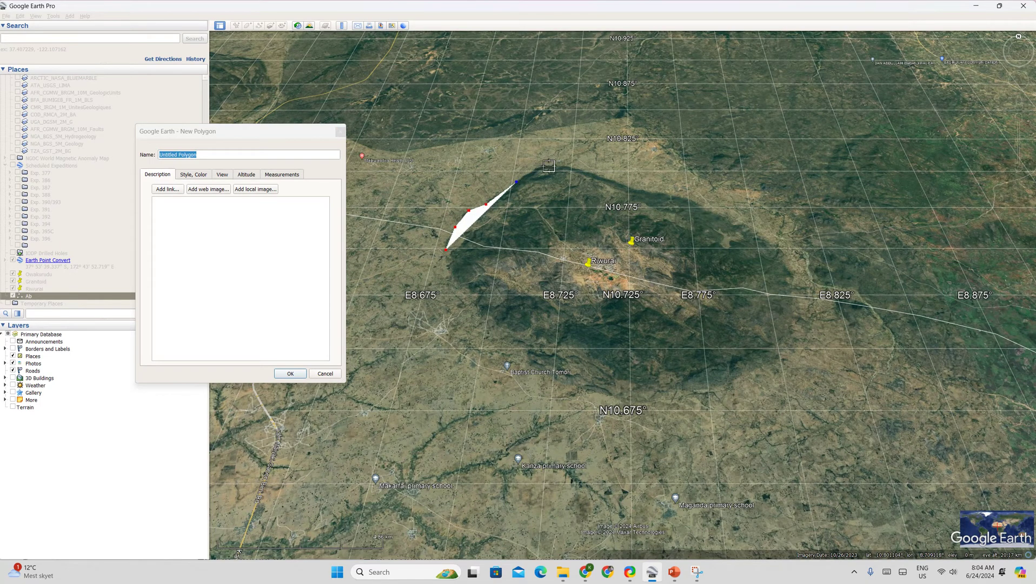
click(534, 169)
click(548, 164)
click(574, 167)
click(603, 174)
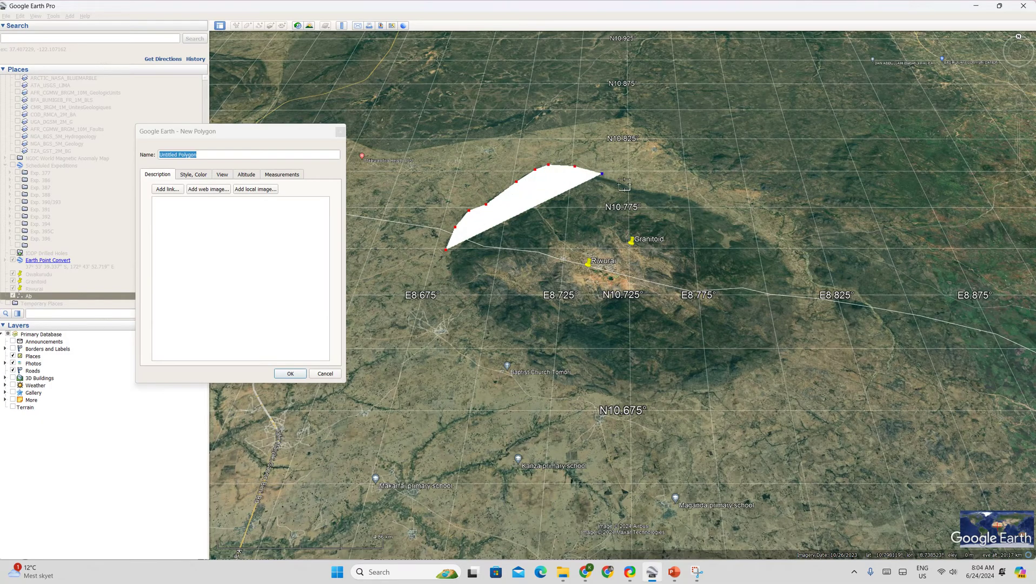
click(623, 183)
click(641, 187)
click(667, 192)
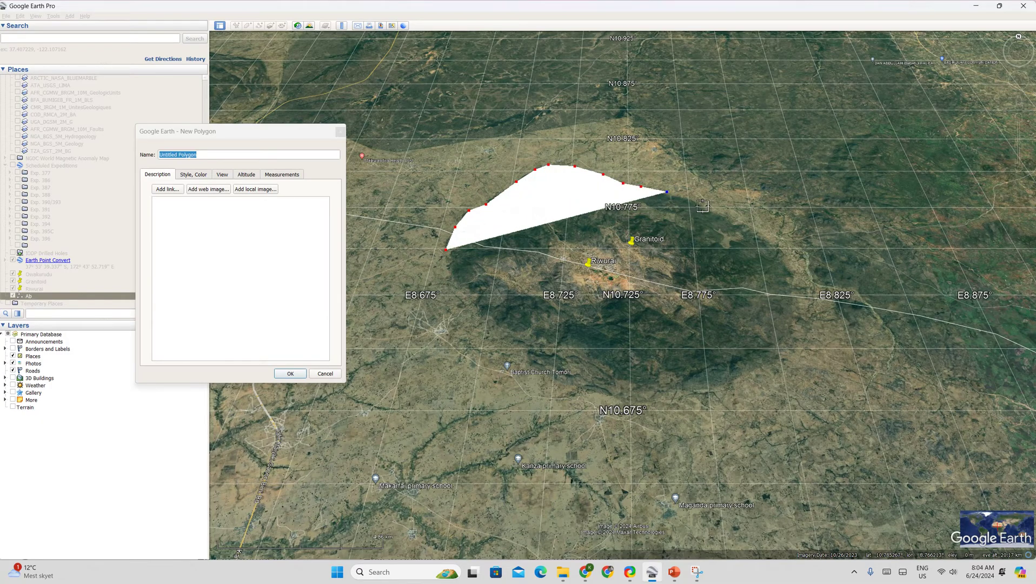
click(700, 203)
click(711, 211)
click(734, 219)
click(738, 221)
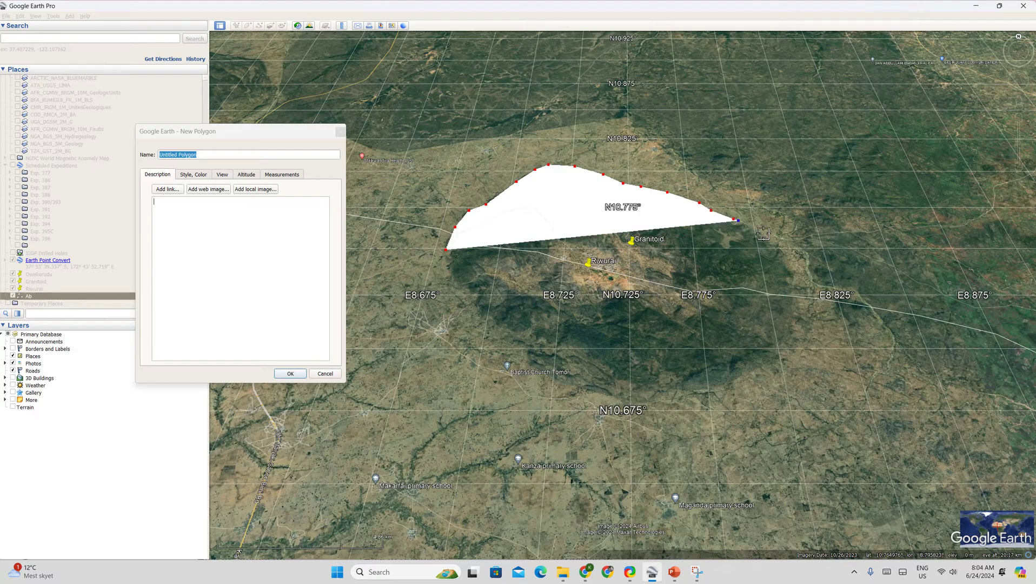
click(763, 232)
click(780, 247)
Continue the outline down the eastern, southern and southwestern rim, closing it at the start.
click(793, 261)
click(801, 273)
click(800, 292)
click(801, 306)
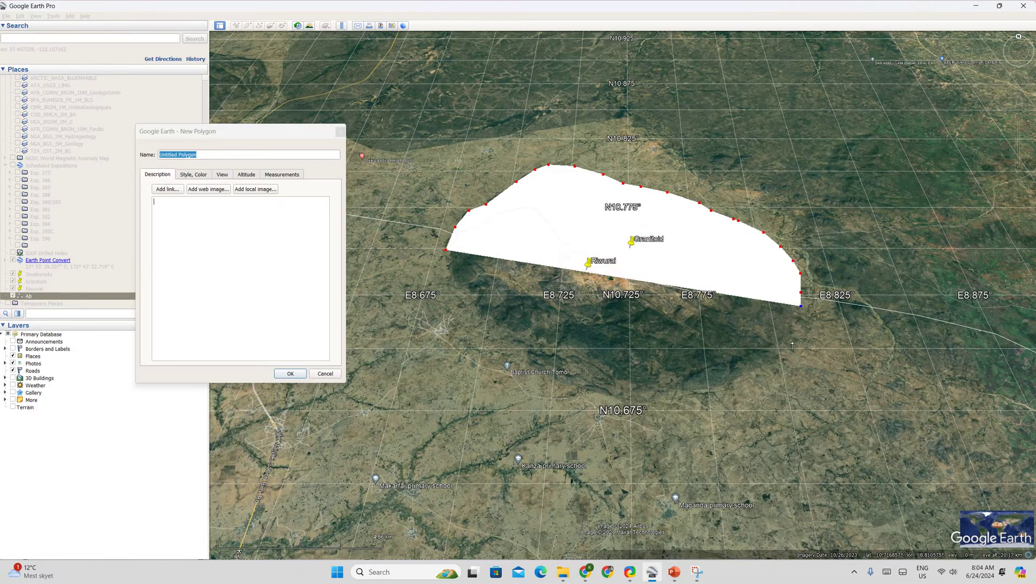
click(796, 329)
click(788, 349)
click(768, 374)
click(724, 389)
click(689, 394)
click(645, 402)
click(610, 401)
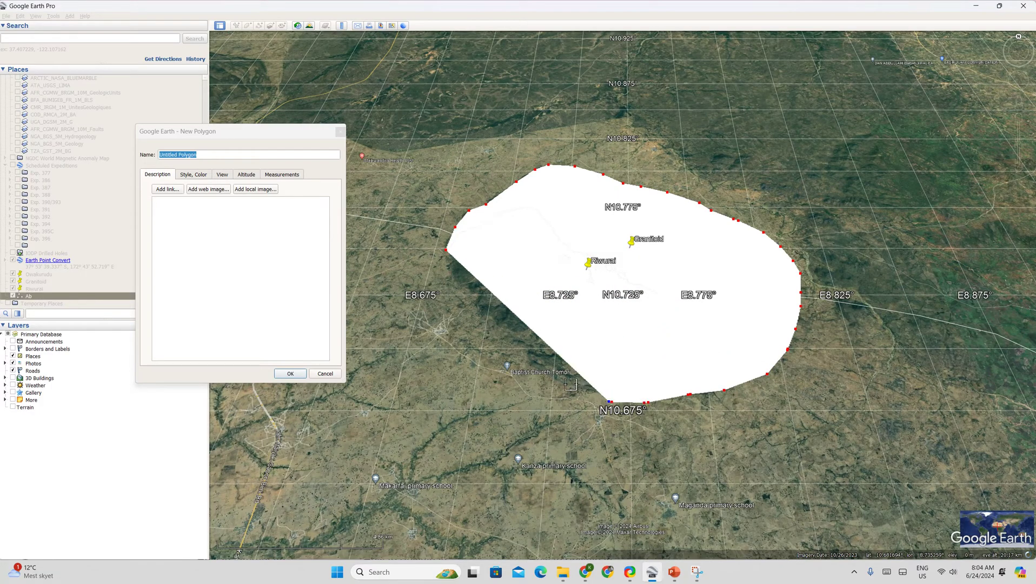
click(571, 383)
click(523, 351)
click(504, 330)
click(476, 307)
click(463, 293)
click(453, 281)
click(445, 251)
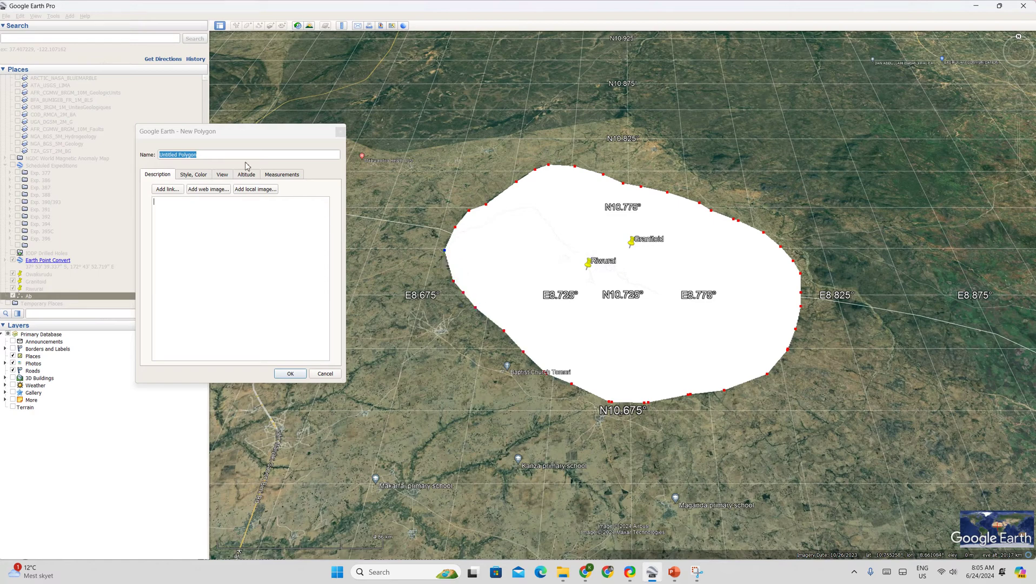
Show the polygon's perimeter in kilometers (44.0 km) and area in square kilometers (143 km²).
click(272, 176)
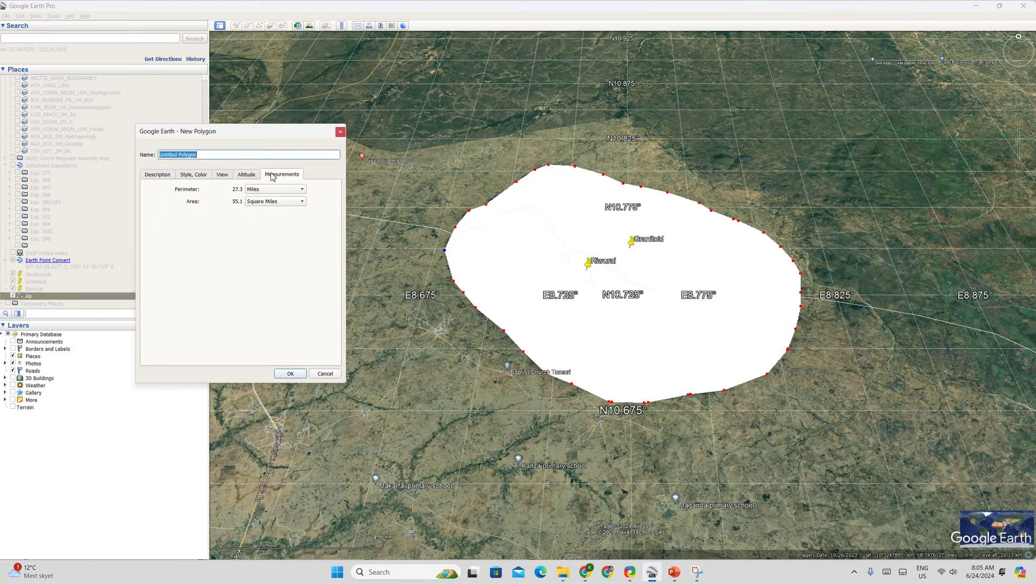
click(281, 193)
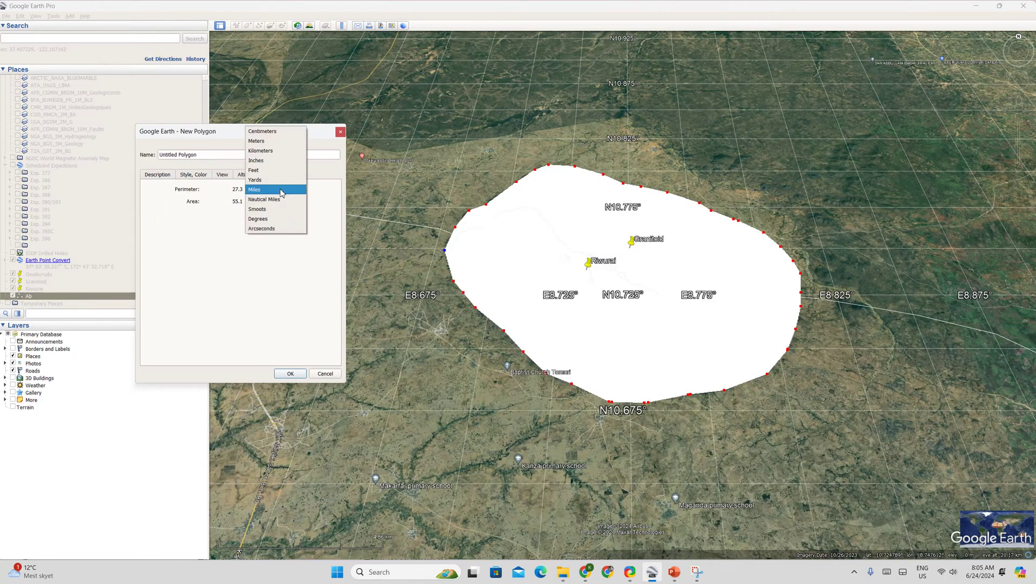
click(279, 169)
click(290, 190)
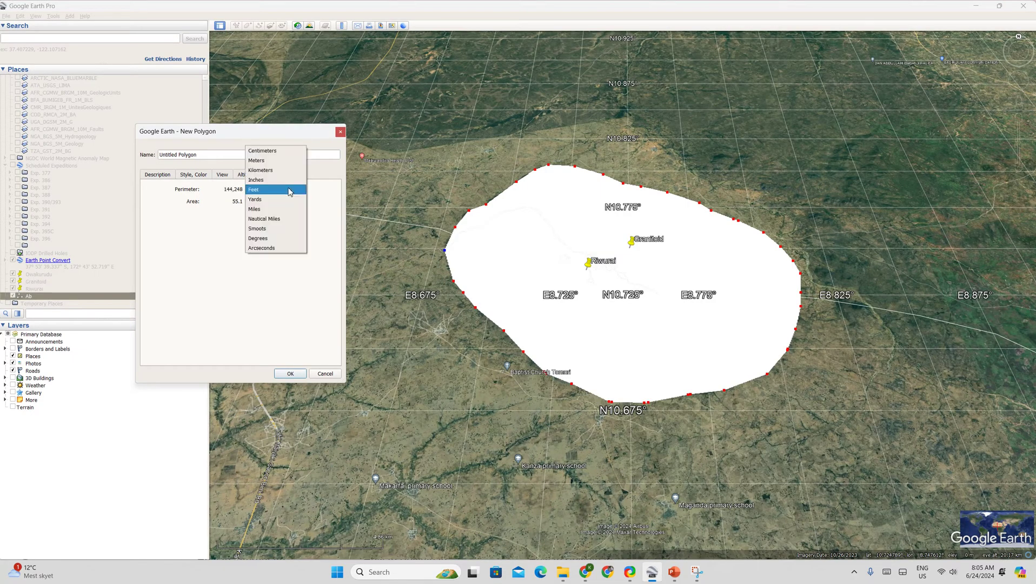
click(276, 170)
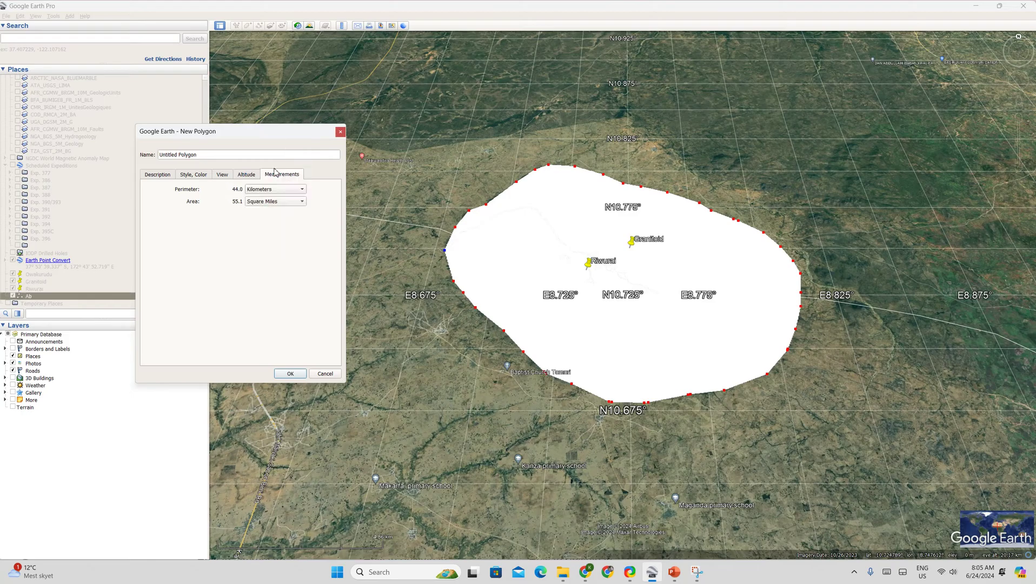
click(301, 202)
click(277, 168)
click(341, 133)
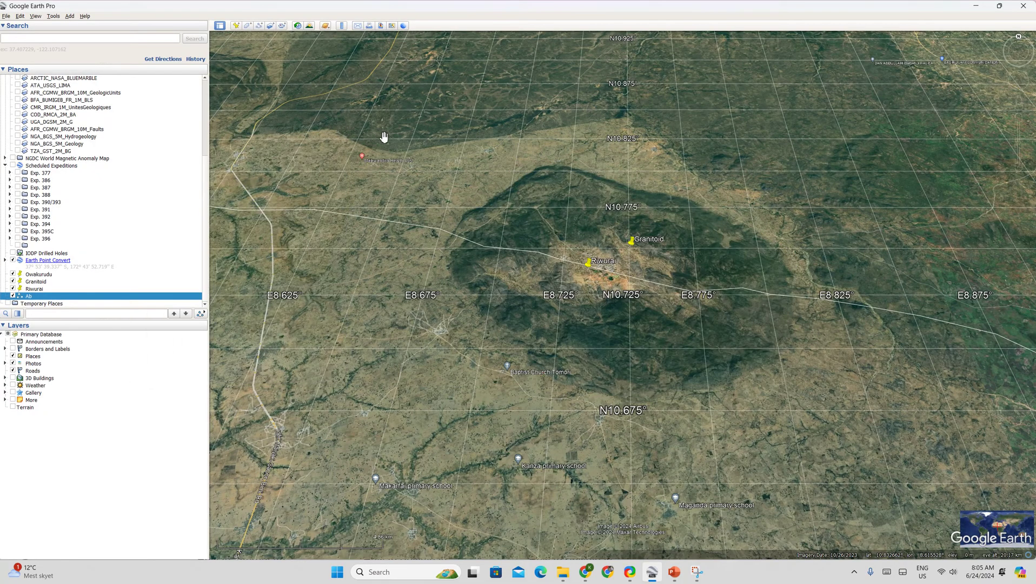
click(357, 26)
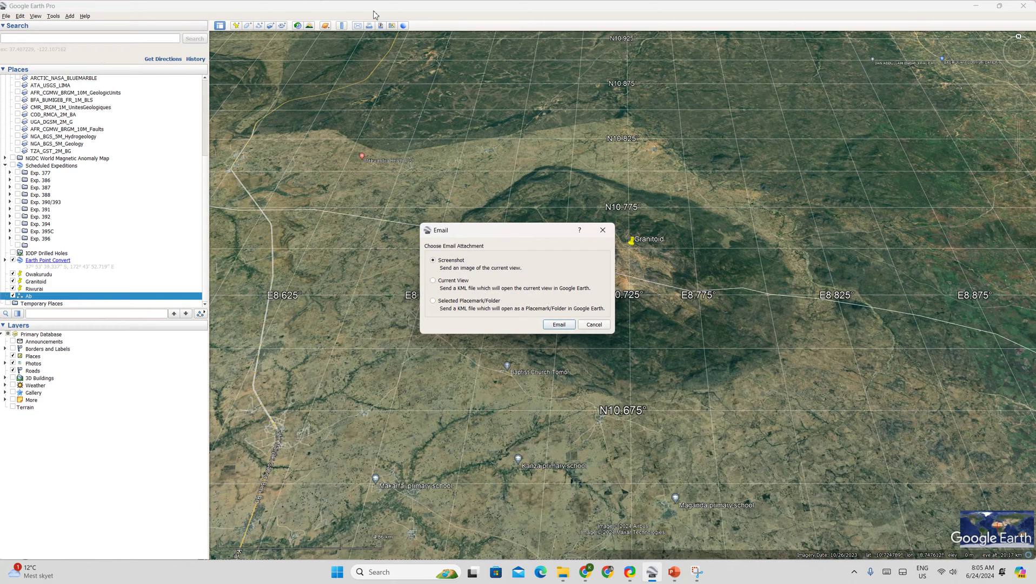
click(602, 230)
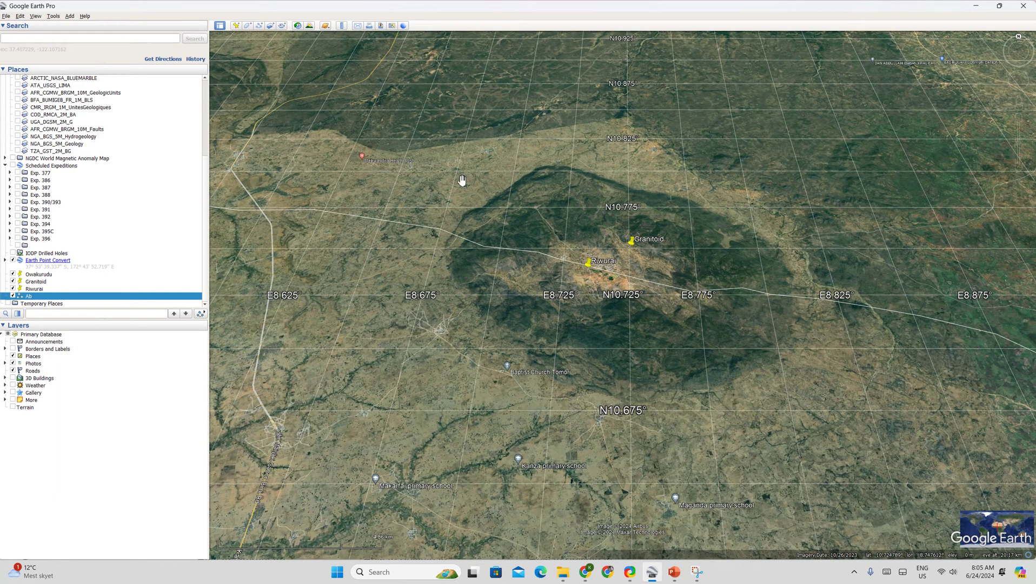
click(632, 573)
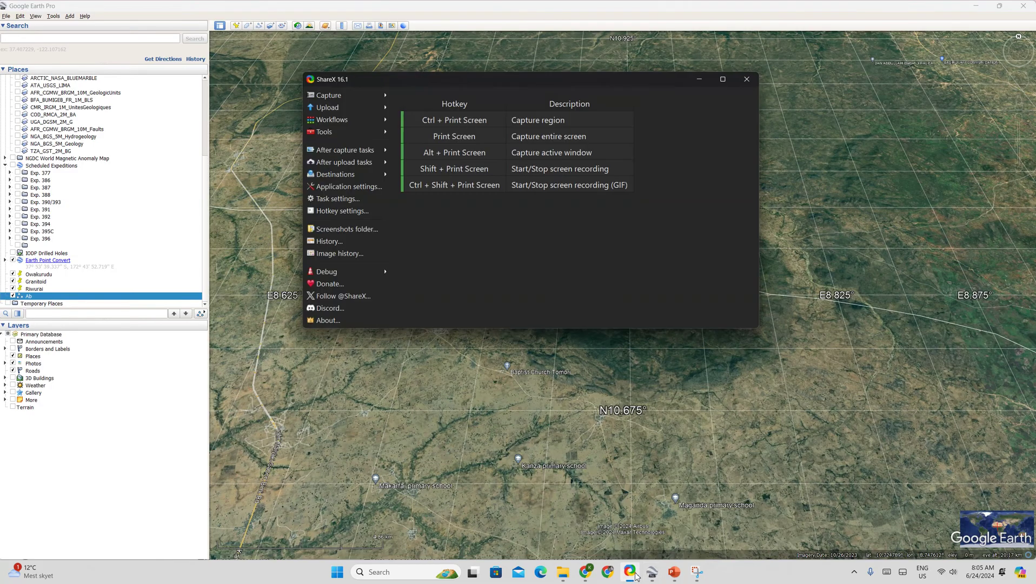
click(700, 80)
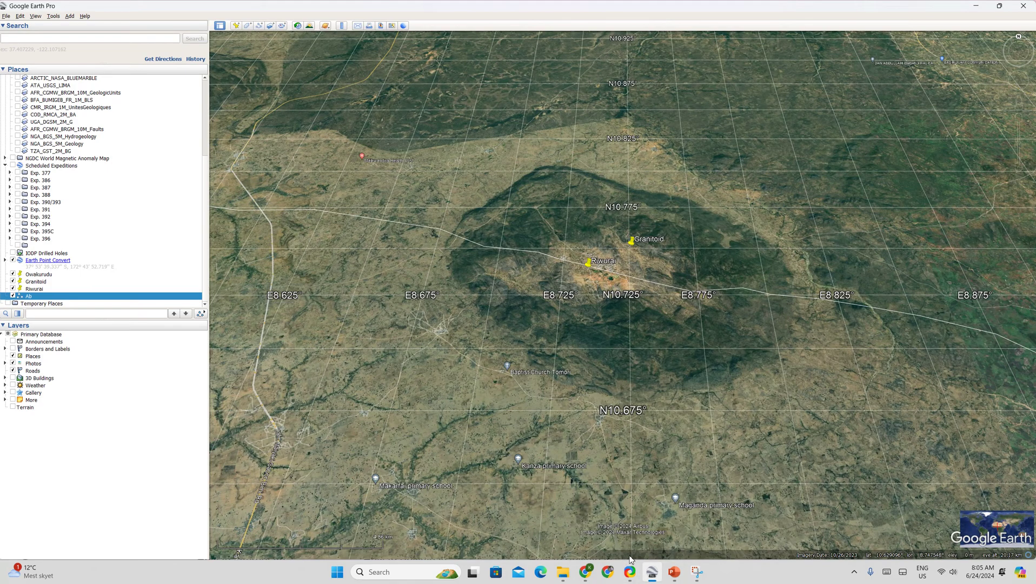
Switch to Chrome to show the GeoInsight YouTube channel with 7 subscribers and 3 videos.
click(589, 577)
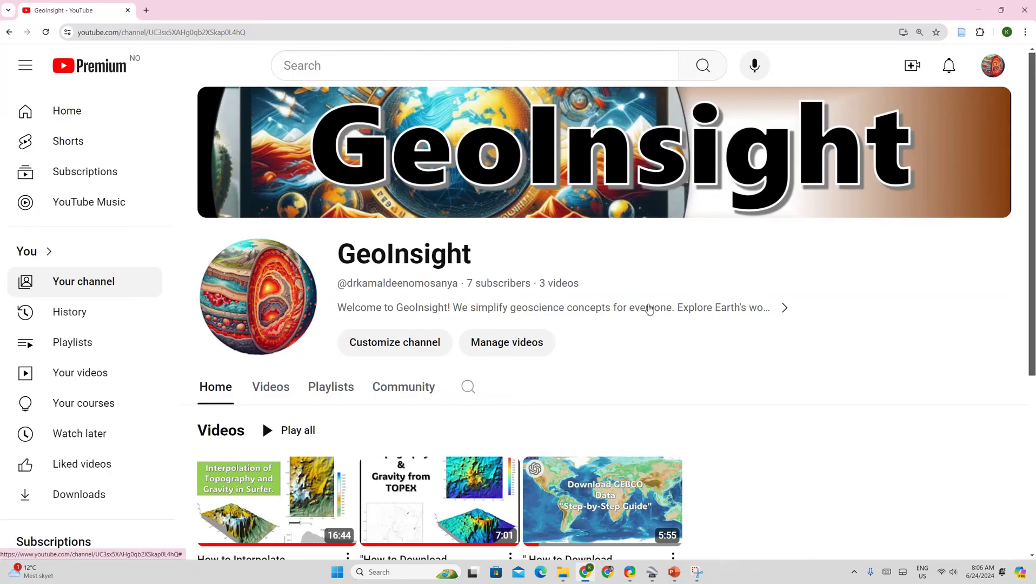